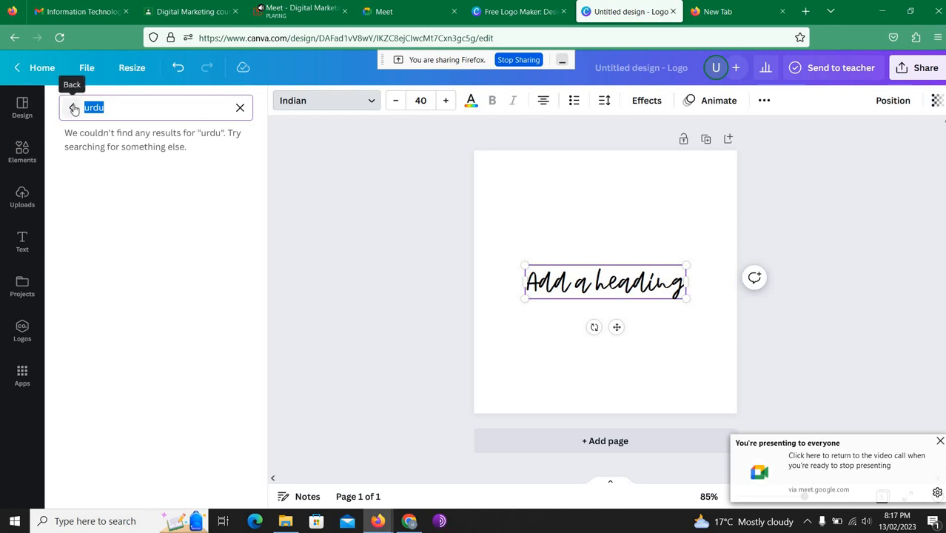
# Step: Clear the "urdu" font search, close the font list and delete the "Add a heading" text from the page
pyautogui.click(73, 108)
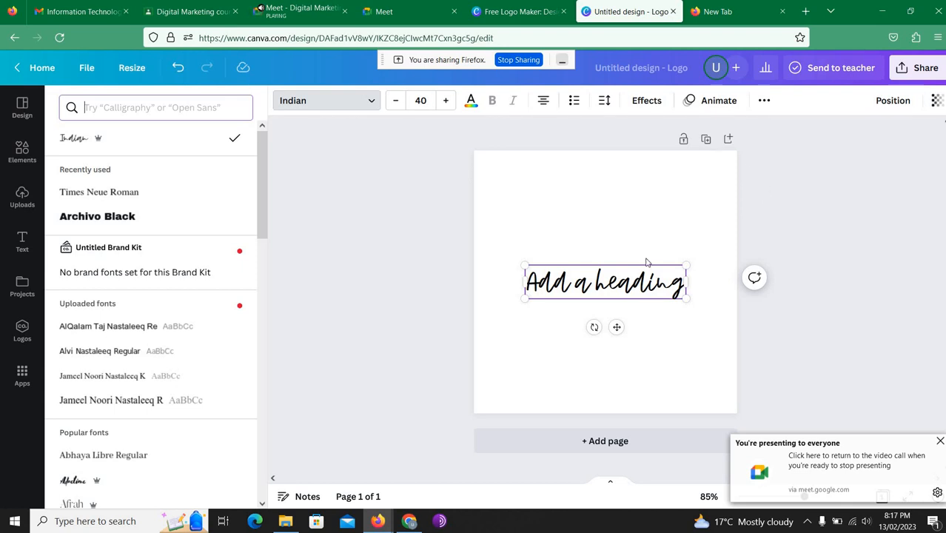
pyautogui.press('Escape')
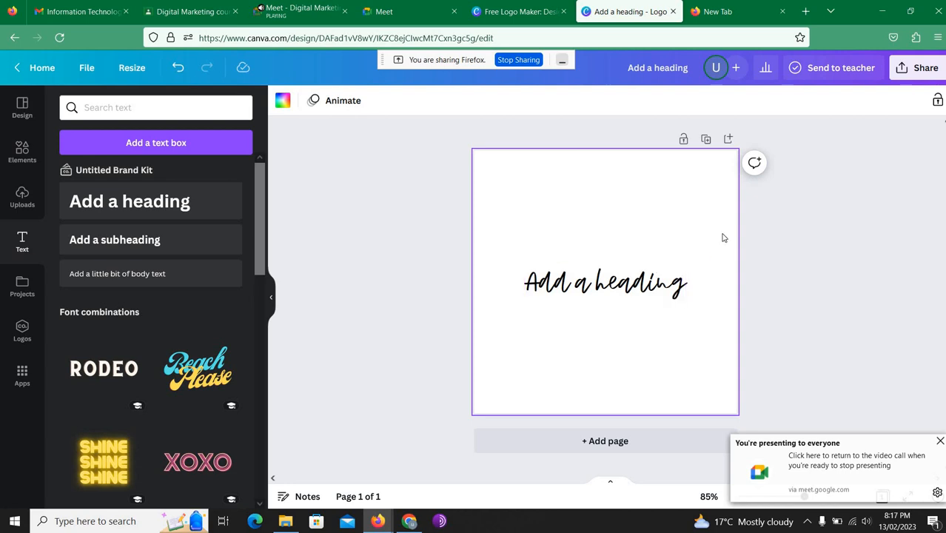
pyautogui.click(630, 289)
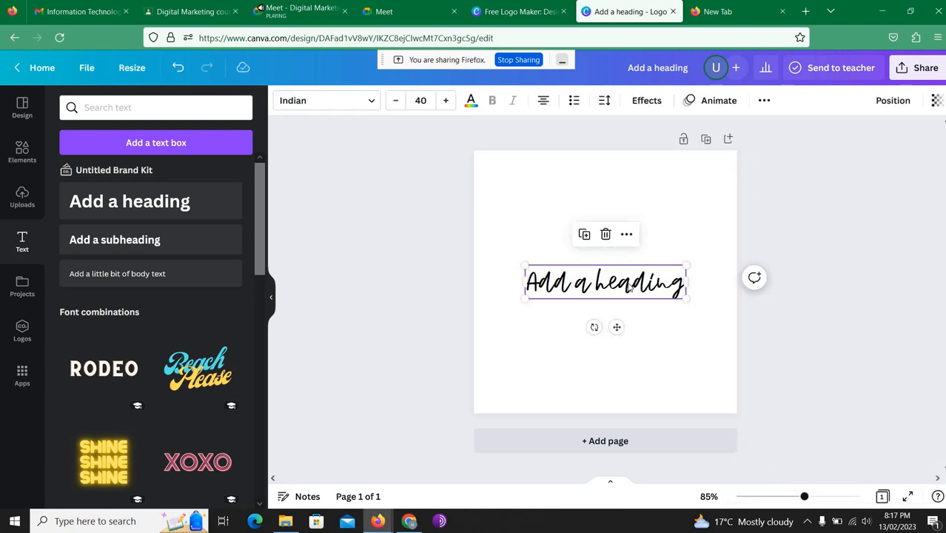
pyautogui.press('Delete')
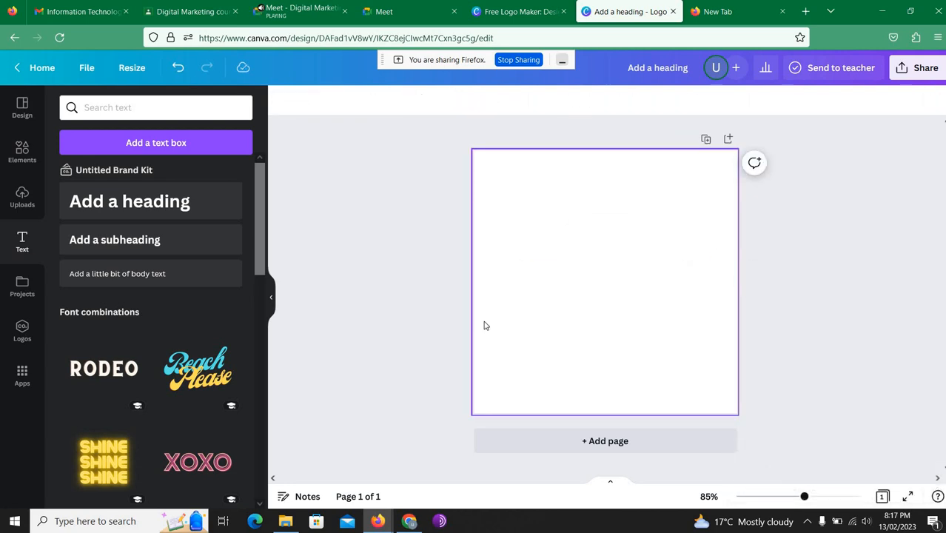
# Step: Browse the Lines & Shapes elements and add a circle to the page
pyautogui.click(22, 159)
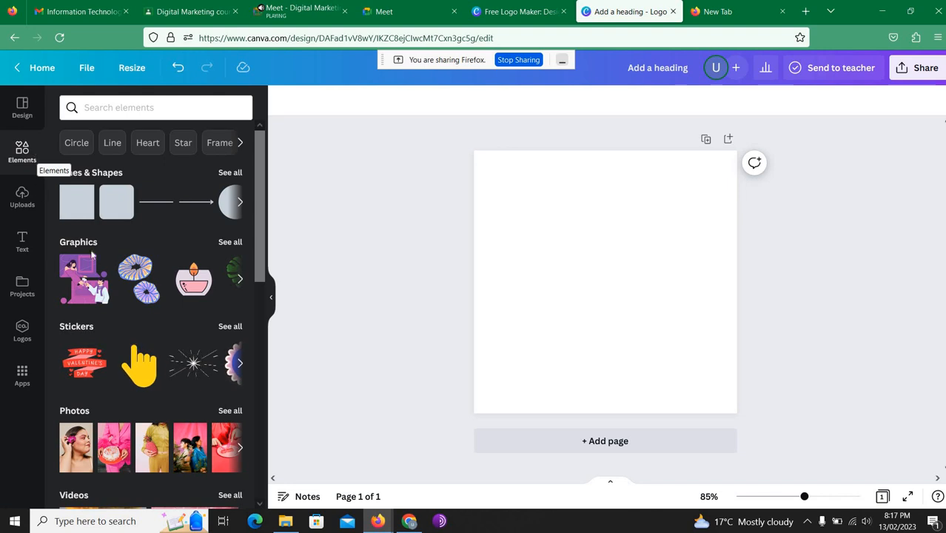
pyautogui.scroll(-3, 136, 287)
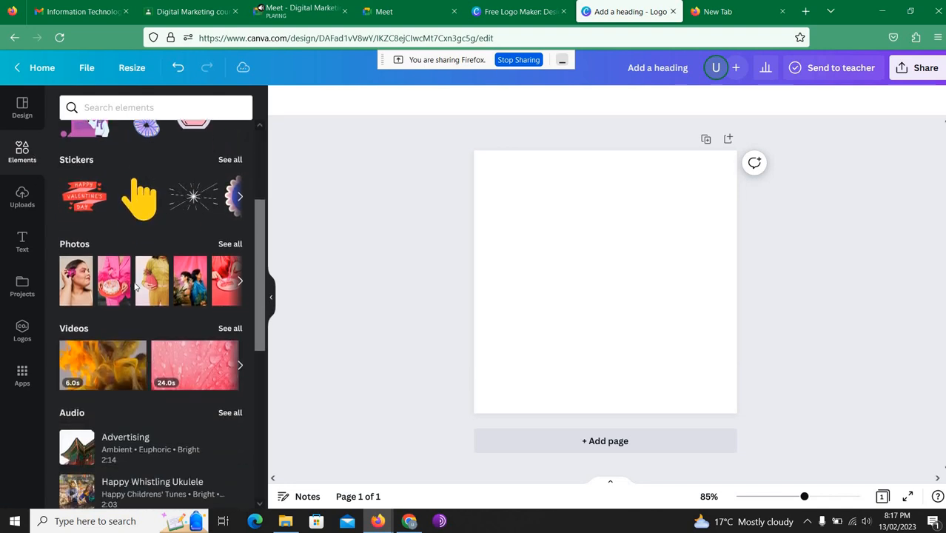
pyautogui.scroll(-4, 135, 287)
pyautogui.scroll(6, 135, 296)
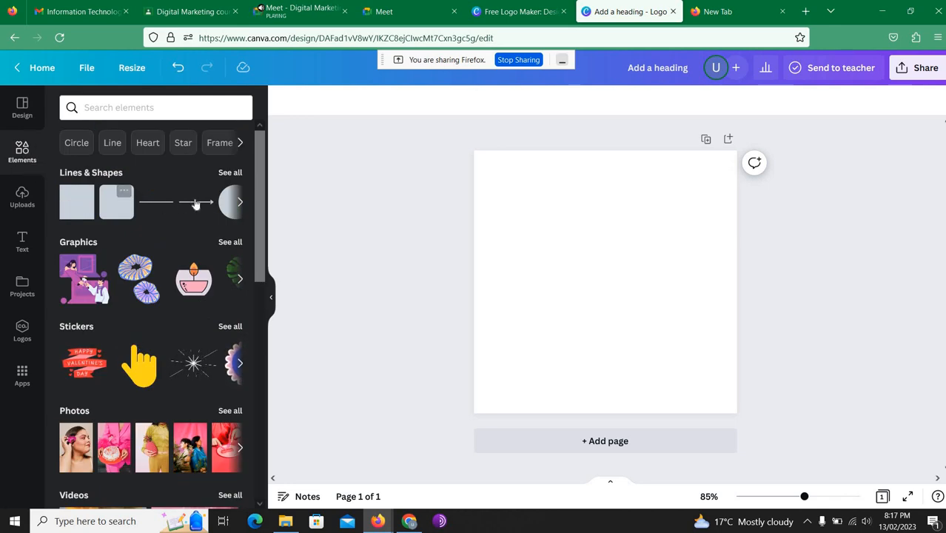
pyautogui.click(240, 204)
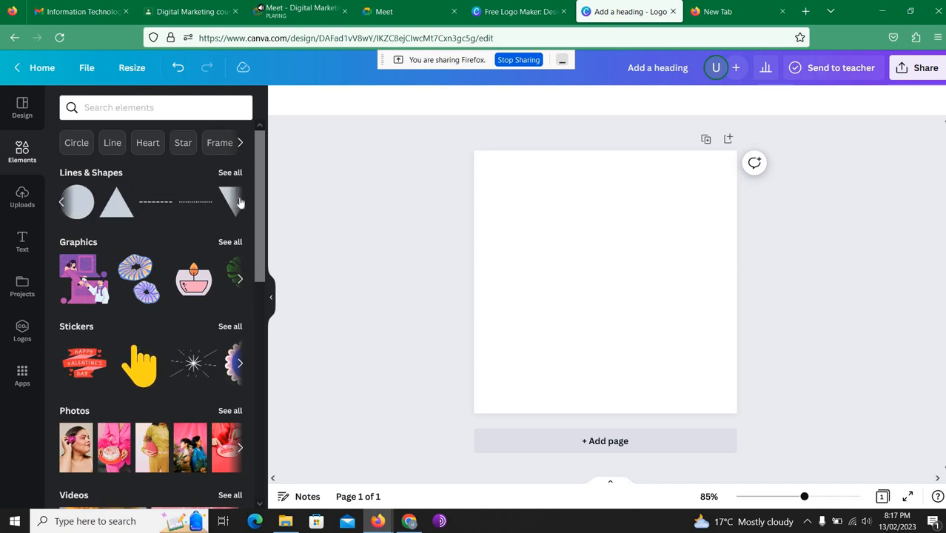
pyautogui.click(239, 202)
pyautogui.click(68, 205)
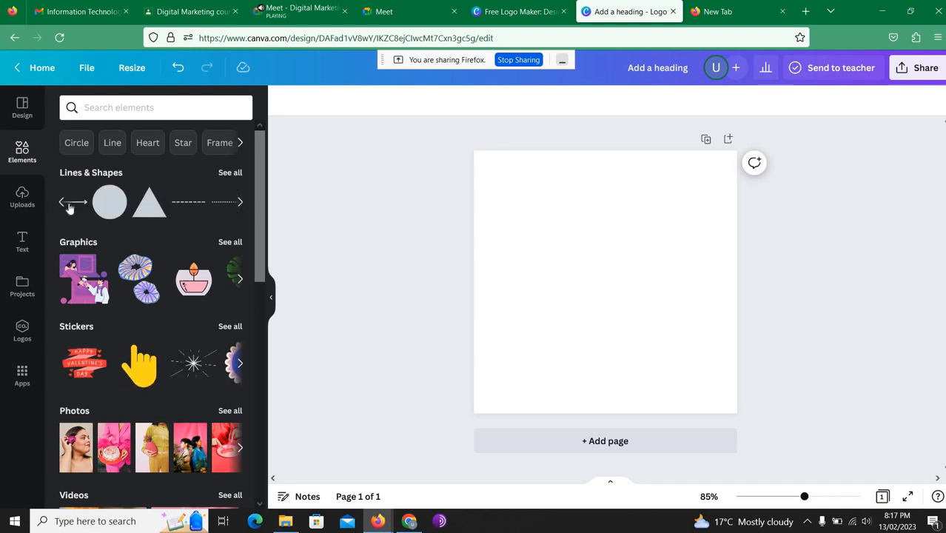
pyautogui.click(118, 208)
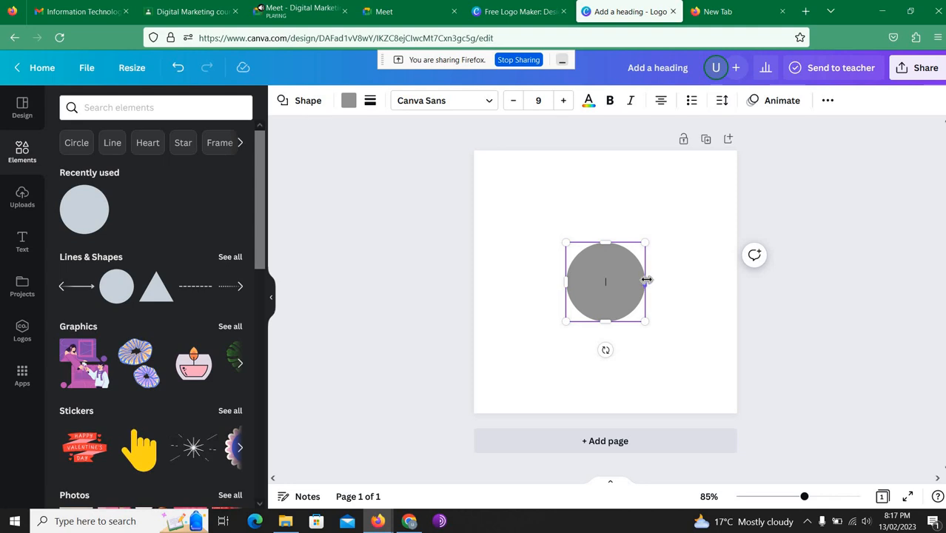
# Step: Stretch the circle outward on its right, bottom and left sides
pyautogui.moveTo(652, 279); pyautogui.dragTo(657, 280)
pyautogui.moveTo(610, 325); pyautogui.dragTo(610, 343)
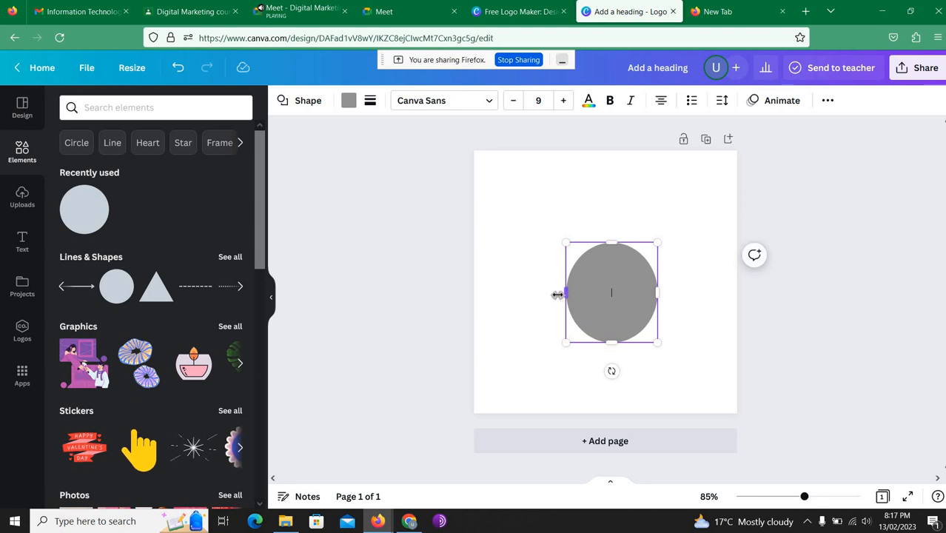
pyautogui.moveTo(561, 293); pyautogui.dragTo(545, 292)
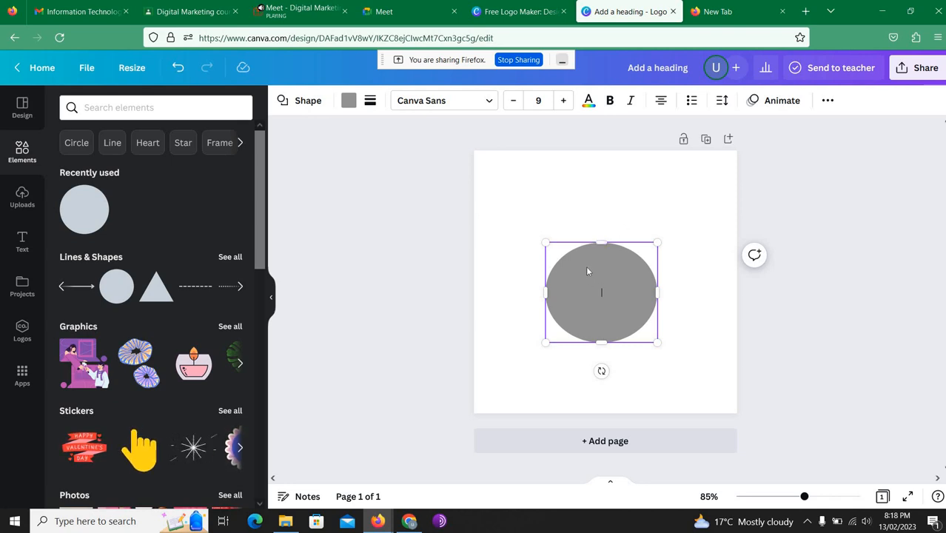
pyautogui.click(303, 13)
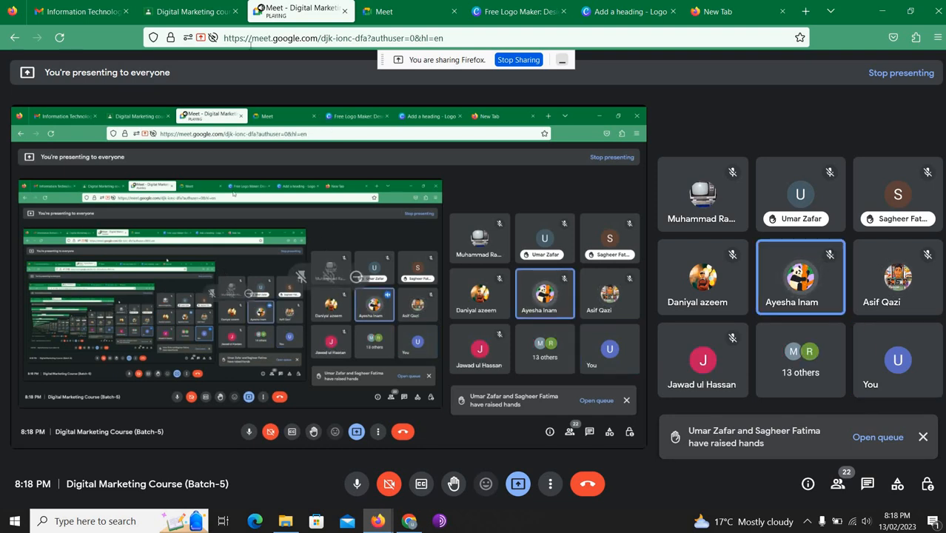
pyautogui.click(518, 11)
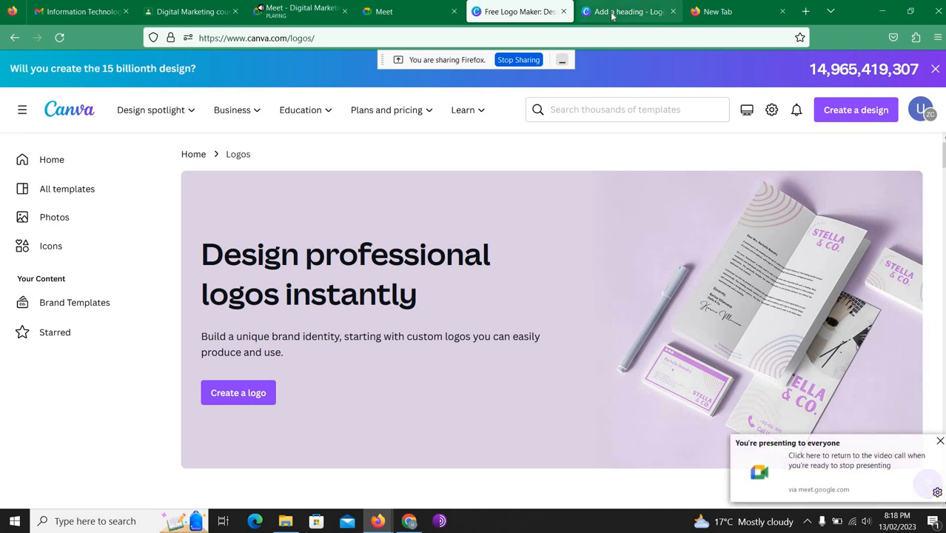
pyautogui.click(628, 11)
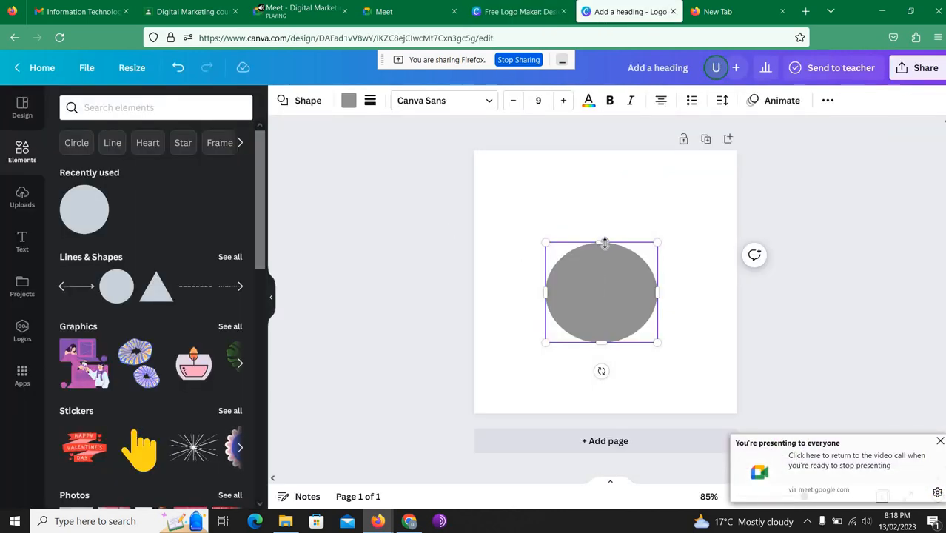
# Step: Extend the circle's top edge upward so it is slightly taller than wide, and open its alternative shapes
pyautogui.moveTo(605, 243); pyautogui.dragTo(602, 223)
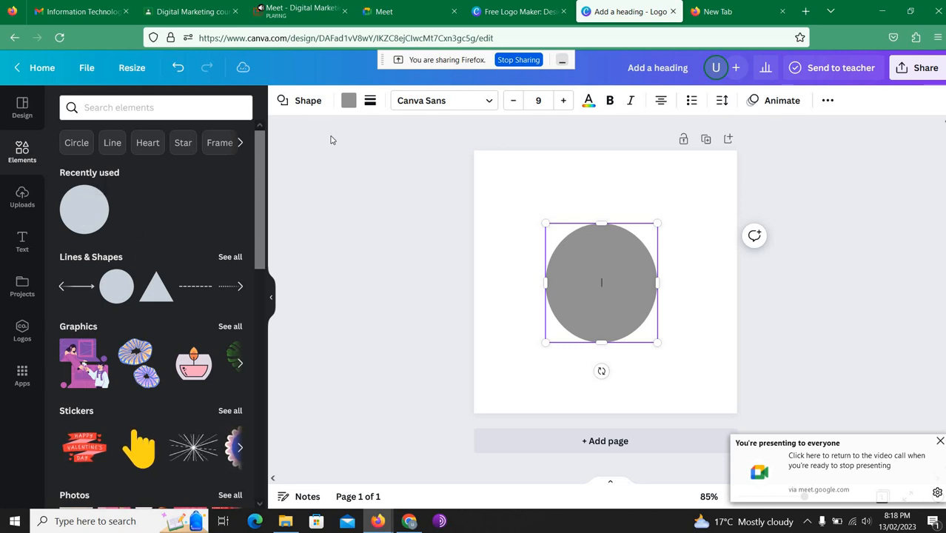
pyautogui.click(308, 101)
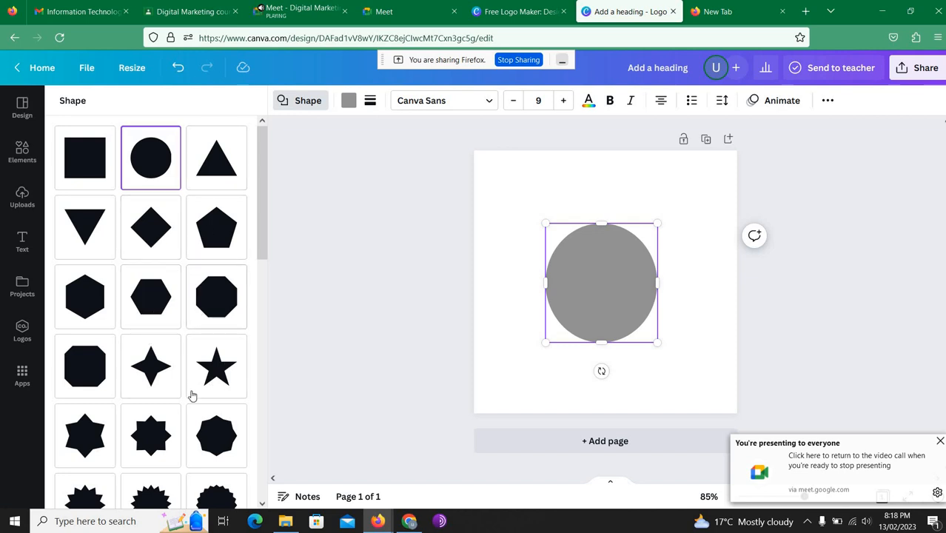
# Step: Give the circle a border, trying the dashed and dotted styles and settling on the solid line
pyautogui.click(368, 102)
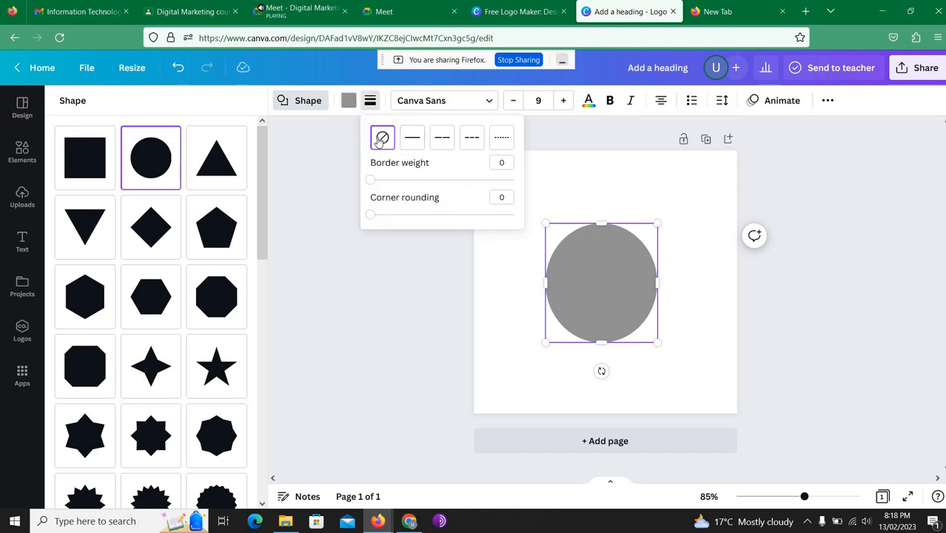
pyautogui.click(415, 142)
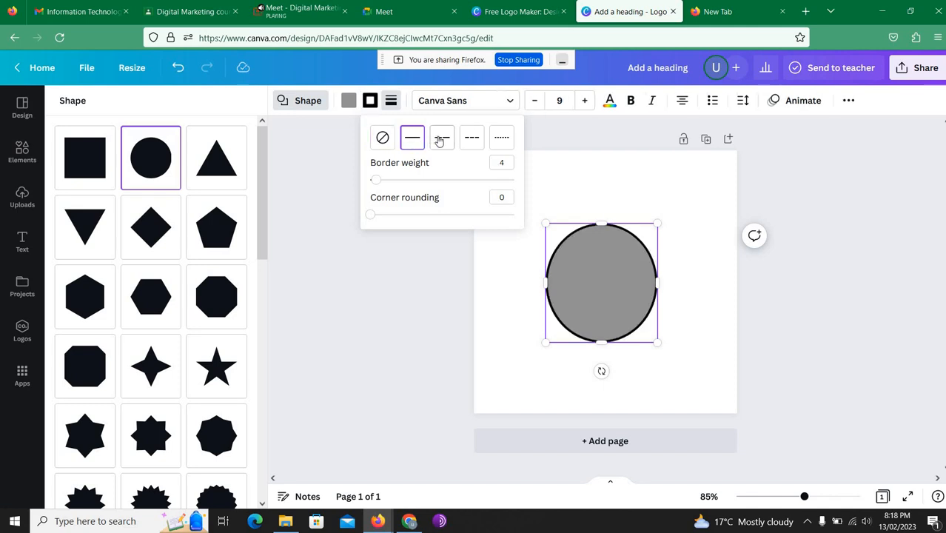
pyautogui.click(439, 141)
pyautogui.click(471, 139)
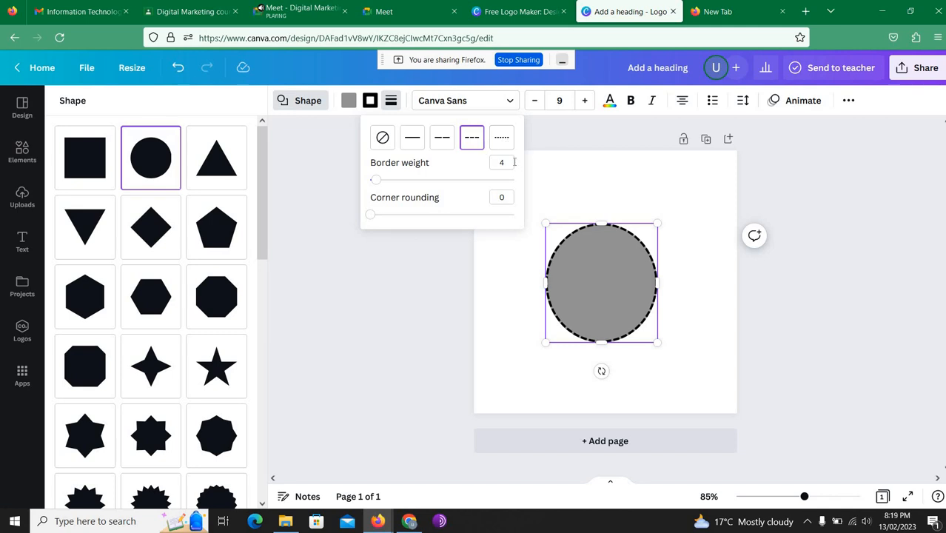
pyautogui.click(501, 143)
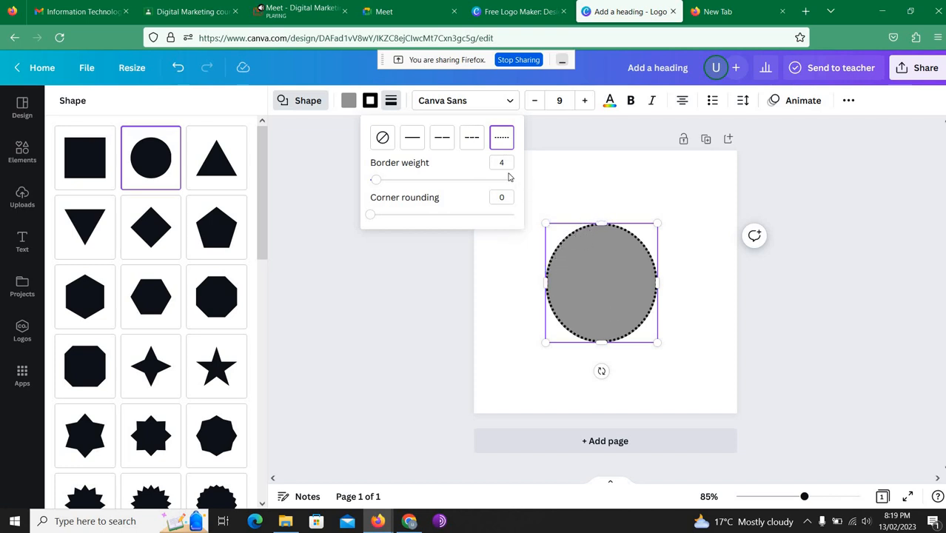
pyautogui.click(441, 141)
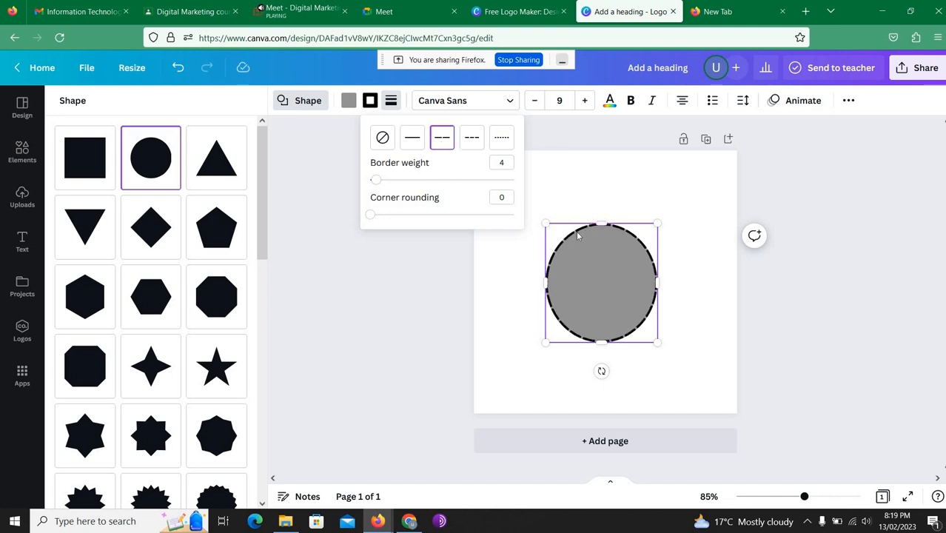
pyautogui.click(412, 140)
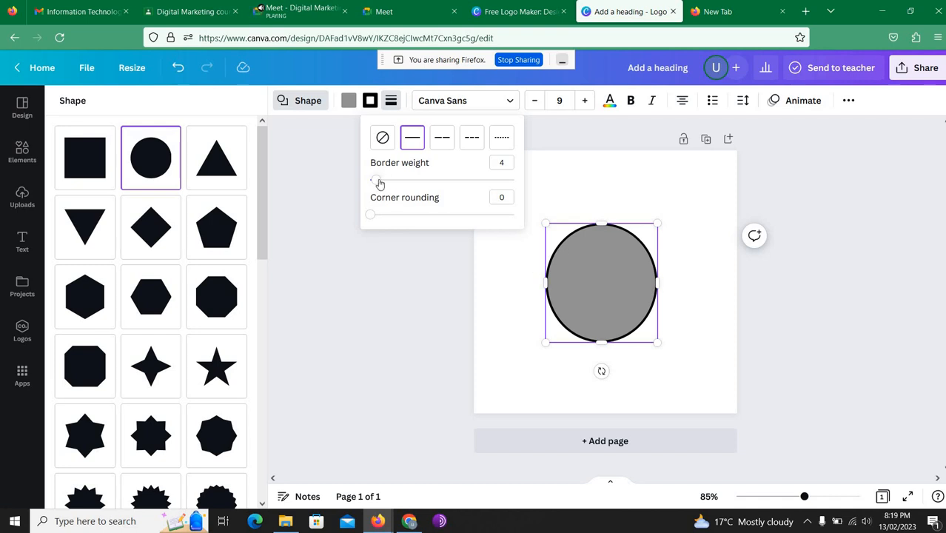
# Step: Set the circle's border weight to 12 with corner rounding at 0, and close the border settings
pyautogui.moveTo(378, 181)
pyautogui.mouseDown()
pyautogui.moveTo(454, 176)
pyautogui.moveTo(369, 188)
pyautogui.moveTo(390, 187)
pyautogui.mouseUp()
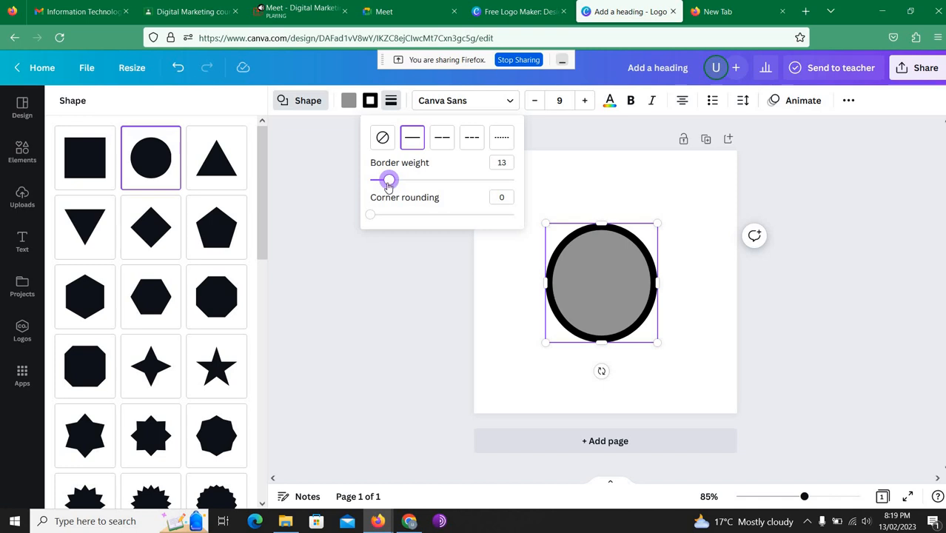
pyautogui.moveTo(389, 186)
pyautogui.mouseDown()
pyautogui.moveTo(382, 179)
pyautogui.moveTo(388, 187)
pyautogui.mouseUp()
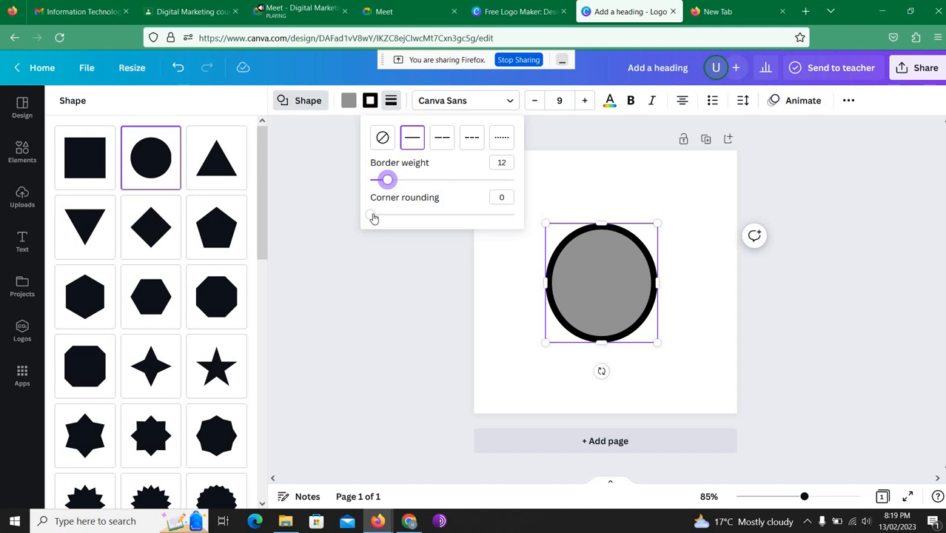
pyautogui.moveTo(373, 218)
pyautogui.mouseDown()
pyautogui.moveTo(456, 215)
pyautogui.moveTo(363, 215)
pyautogui.mouseUp()
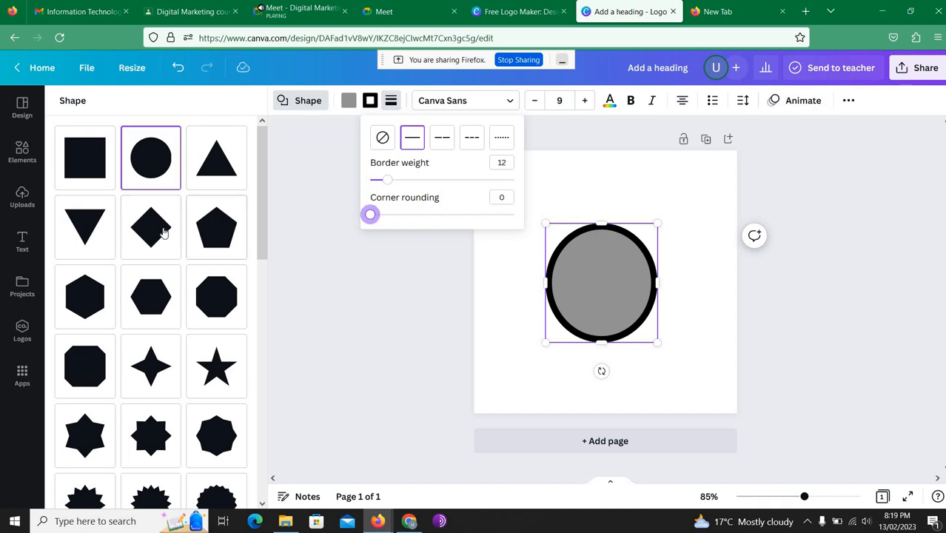
pyautogui.moveTo(370, 220)
pyautogui.mouseDown()
pyautogui.moveTo(406, 218)
pyautogui.moveTo(370, 218)
pyautogui.mouseUp()
pyautogui.press('Escape')
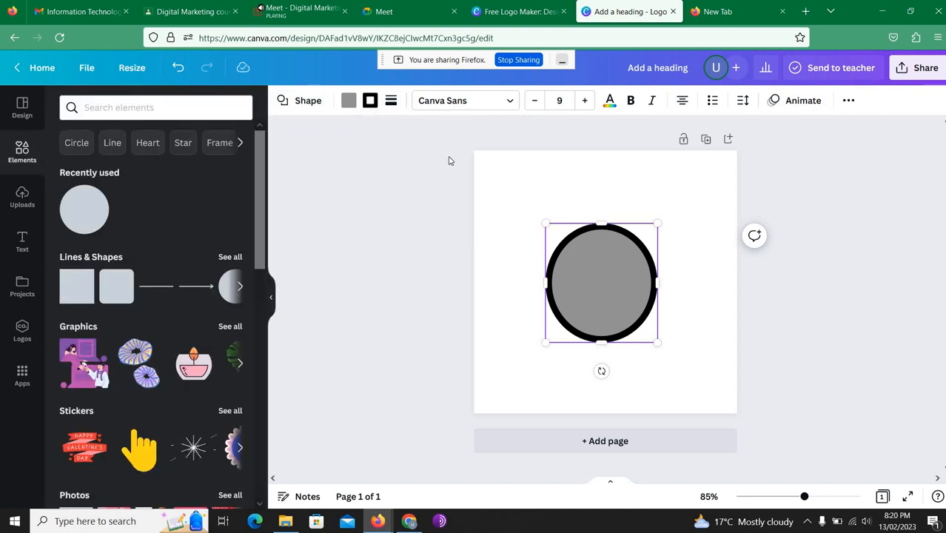
pyautogui.click(392, 103)
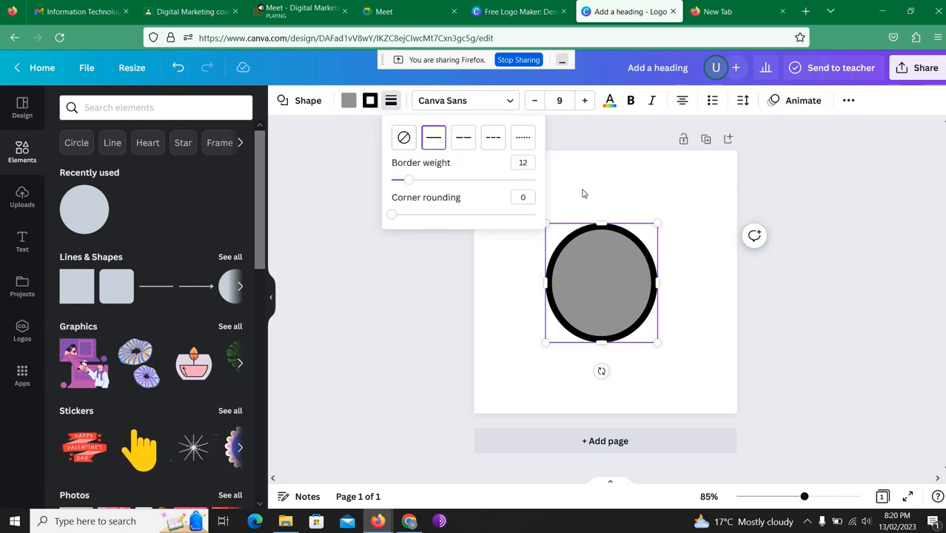
pyautogui.click(584, 204)
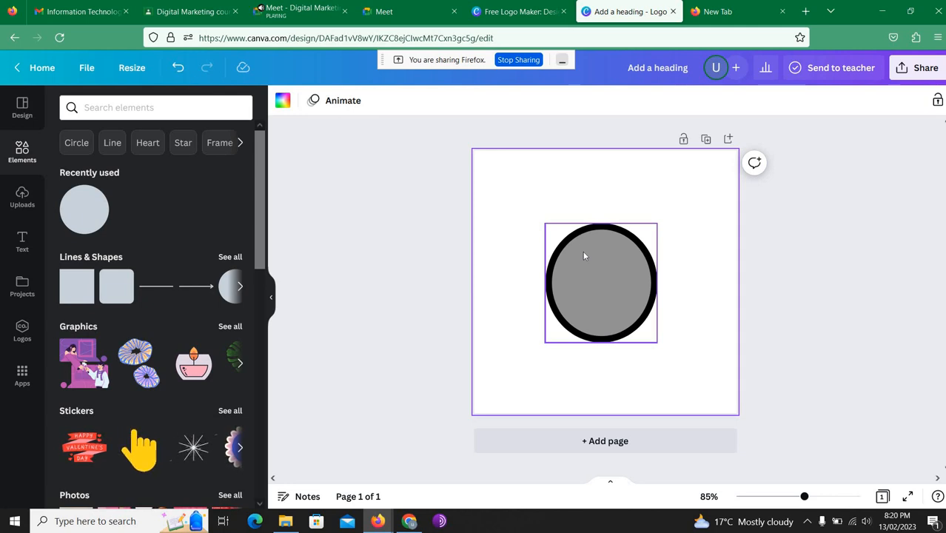
# Step: Select the circle and set its fill colour to white from the document colours
pyautogui.click(584, 256)
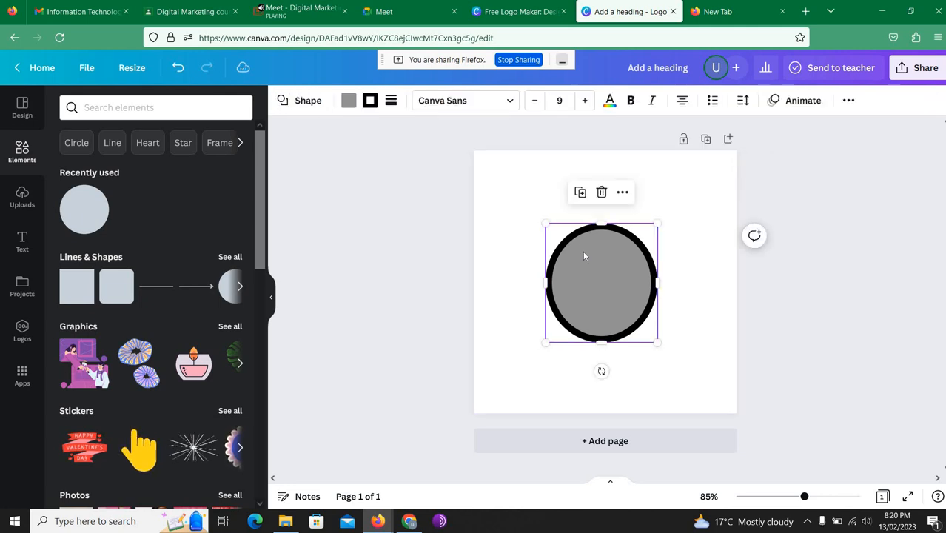
pyautogui.click(348, 101)
pyautogui.click(201, 162)
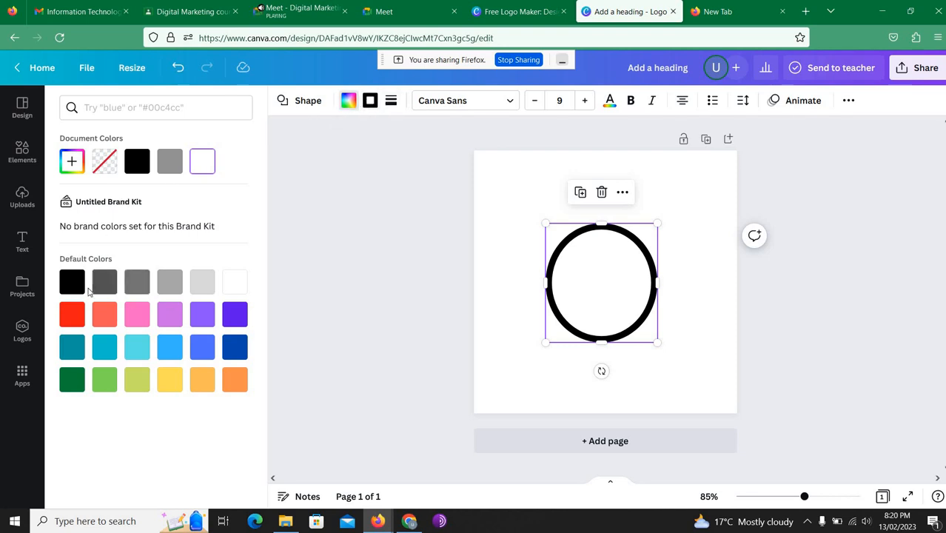
# Step: Try pink, red, violet and grey fills on the circle, returning it to the white document colour
pyautogui.click(134, 314)
pyautogui.click(65, 317)
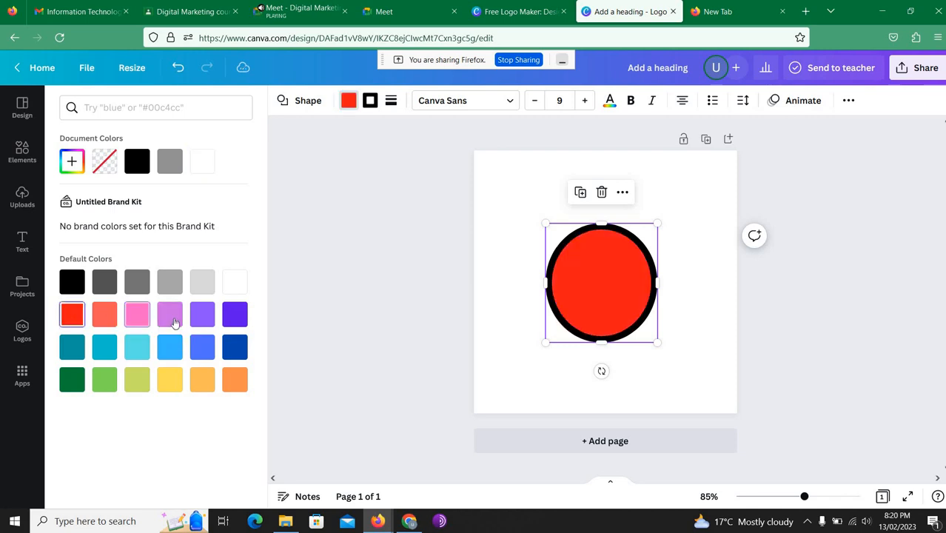
pyautogui.click(234, 314)
pyautogui.click(234, 282)
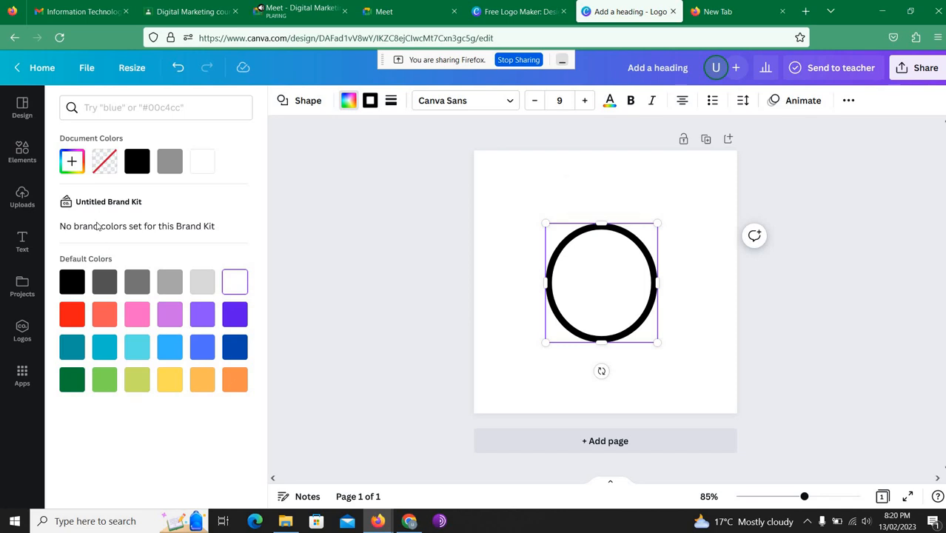
pyautogui.click(169, 170)
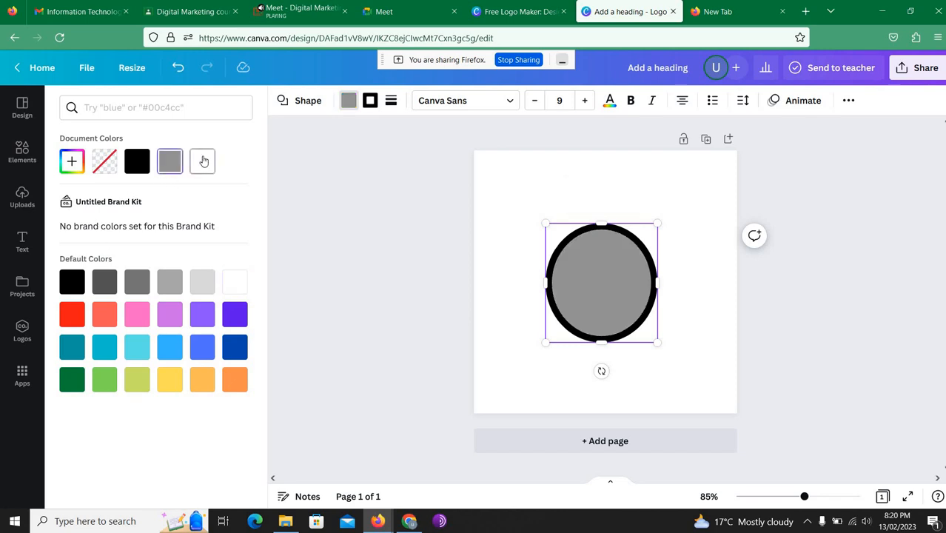
pyautogui.click(202, 161)
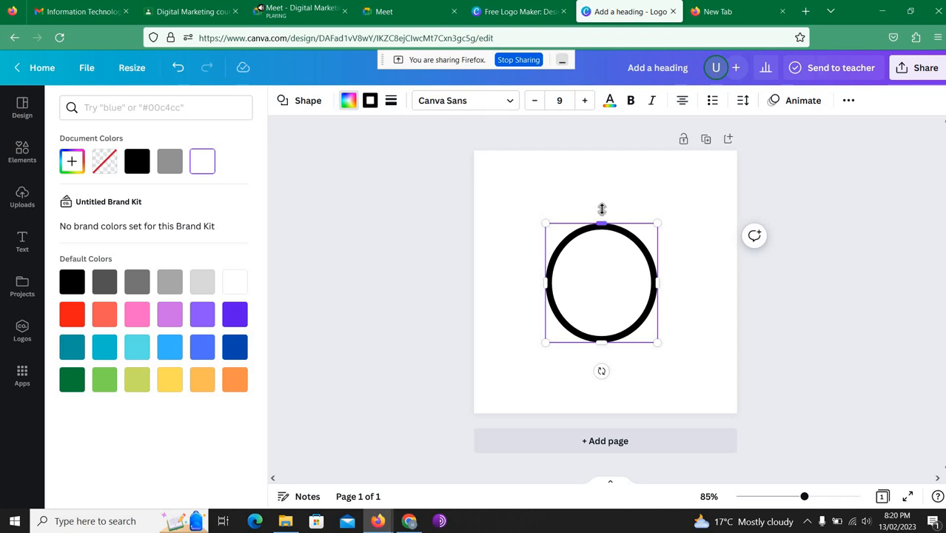
# Step: Enlarge the circle by stretching it upward and to the right on the page, and deselect it
pyautogui.moveTo(601, 223); pyautogui.dragTo(601, 209)
pyautogui.moveTo(658, 276); pyautogui.dragTo(684, 272)
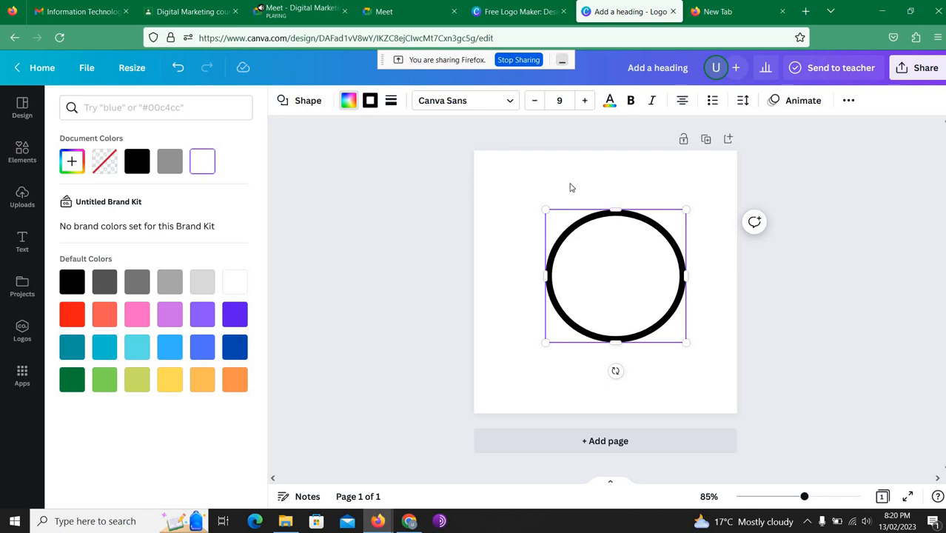
pyautogui.click(582, 251)
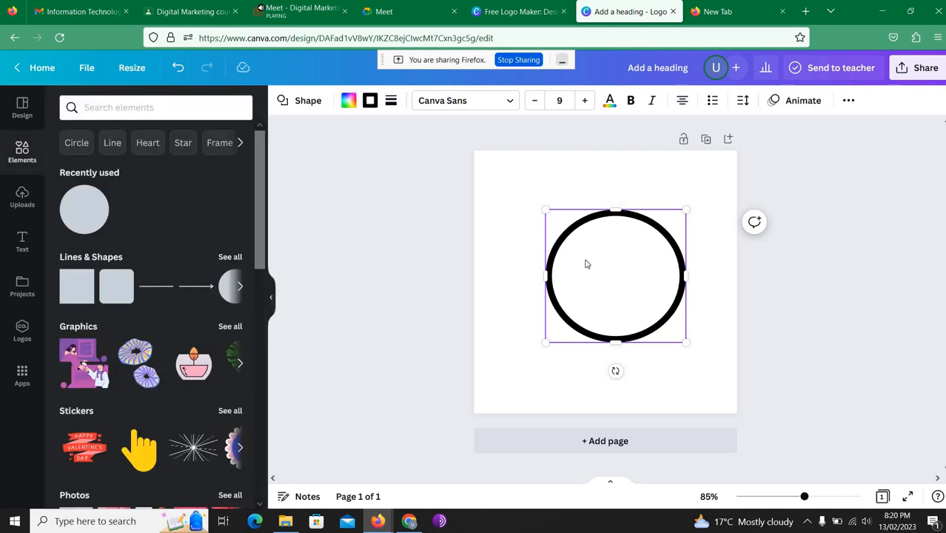
pyautogui.click(542, 183)
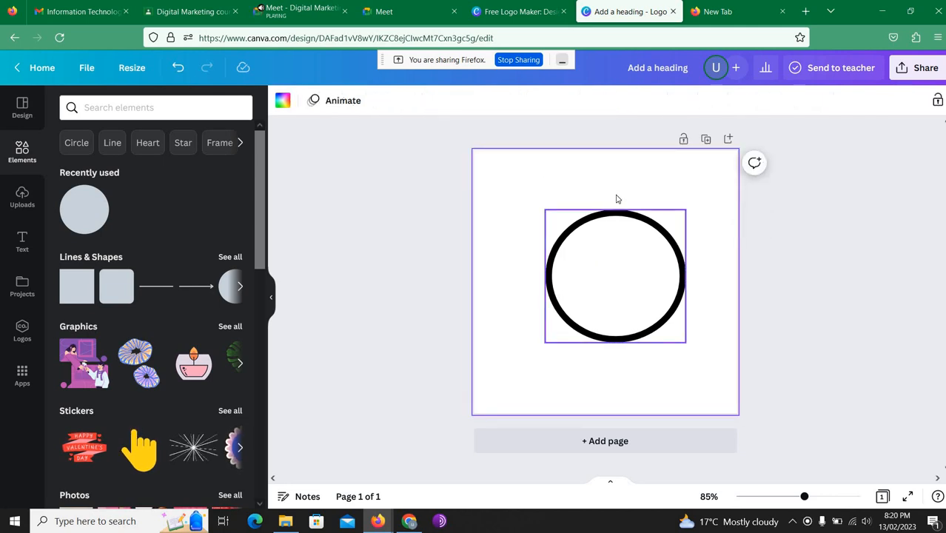
pyautogui.click(300, 9)
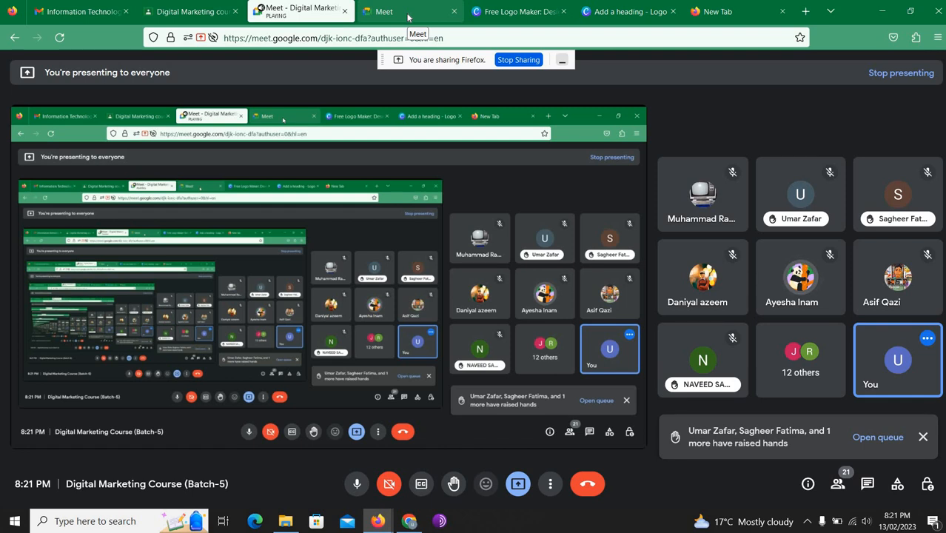
pyautogui.click(625, 11)
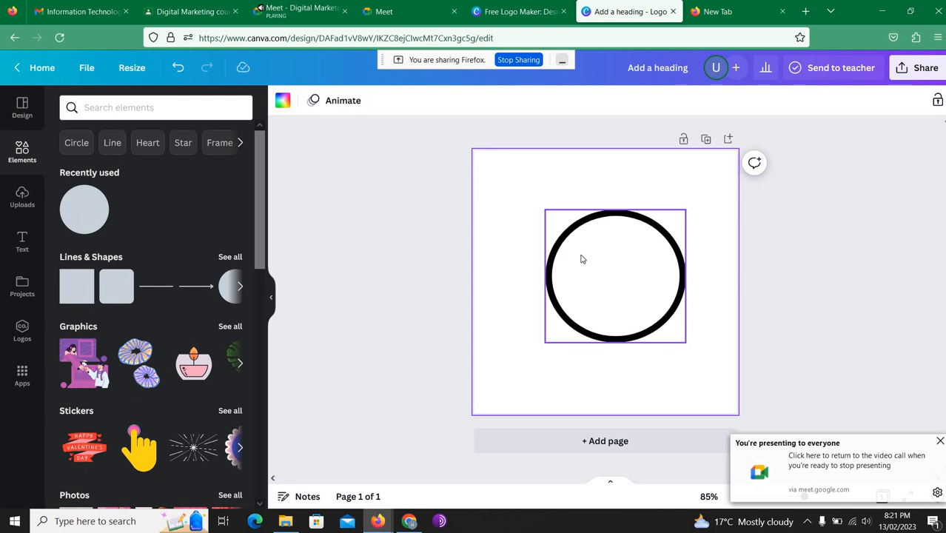
# Step: Add a default heading text box across the circle
pyautogui.click(22, 243)
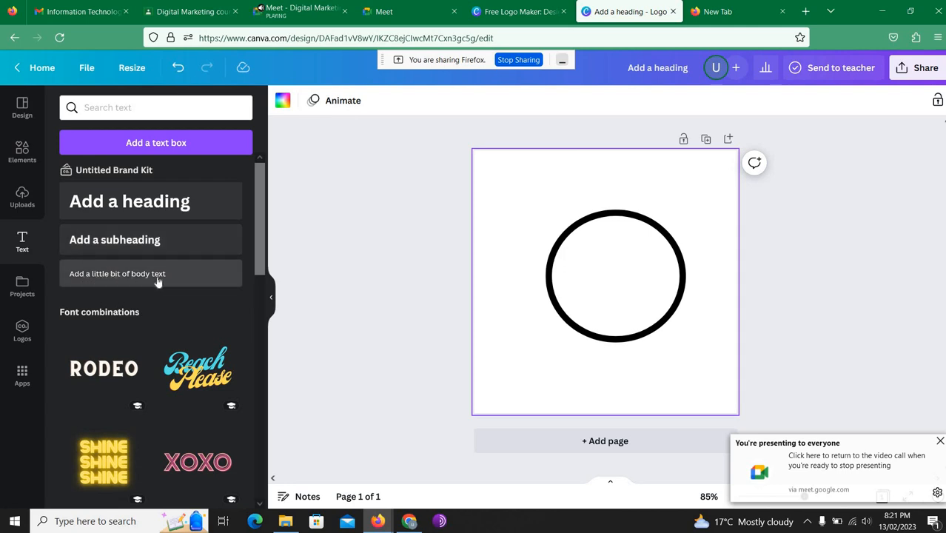
pyautogui.click(146, 205)
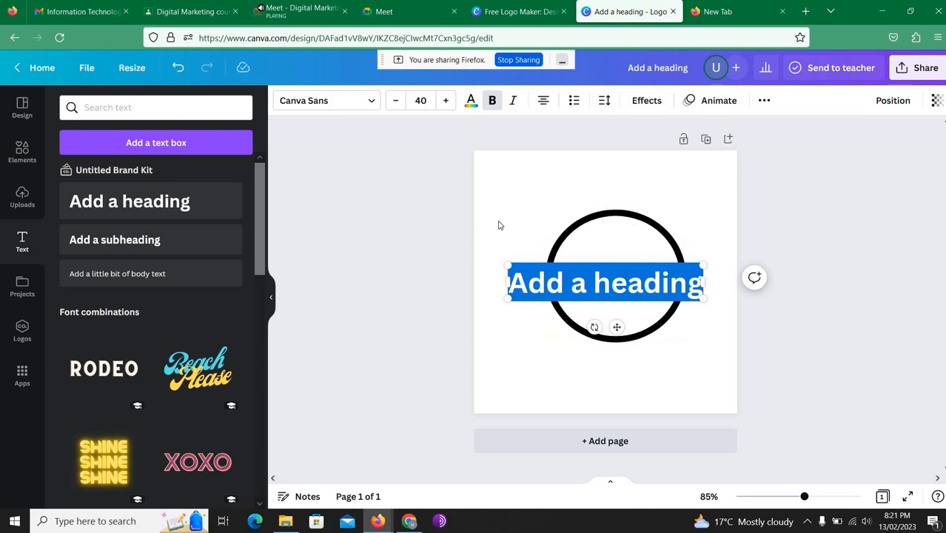
pyautogui.click(523, 211)
pyautogui.click(543, 280)
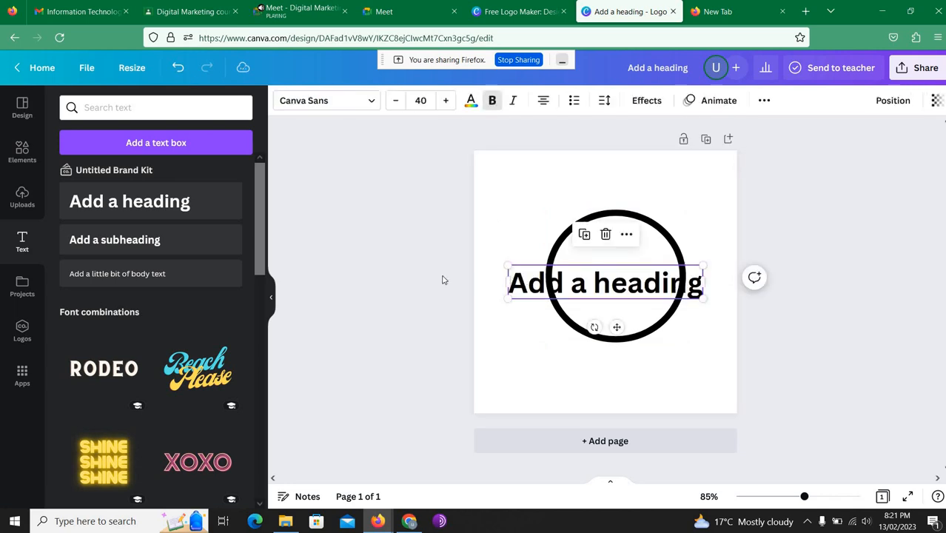
# Step: Add a default subheading text box and move it below the circle
pyautogui.click(186, 241)
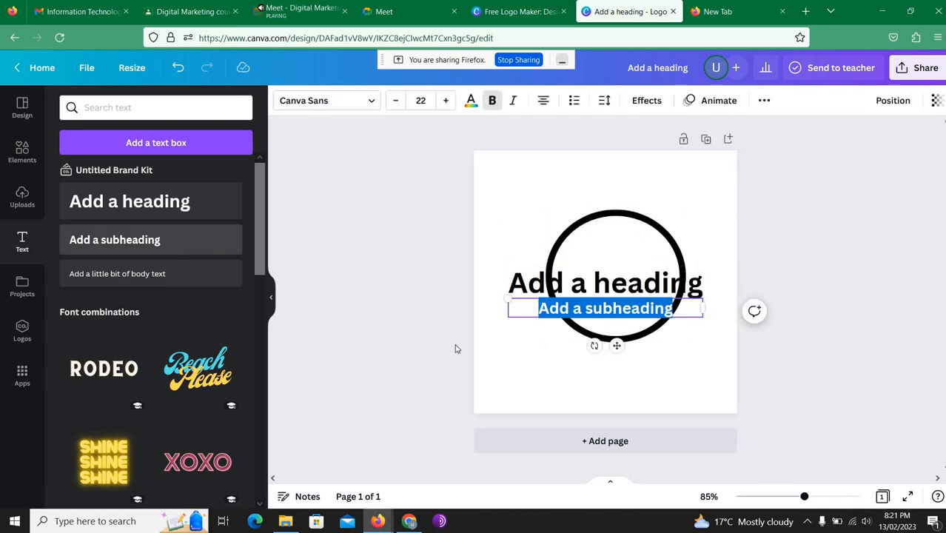
pyautogui.moveTo(524, 298); pyautogui.dragTo(523, 351)
pyautogui.click(536, 289)
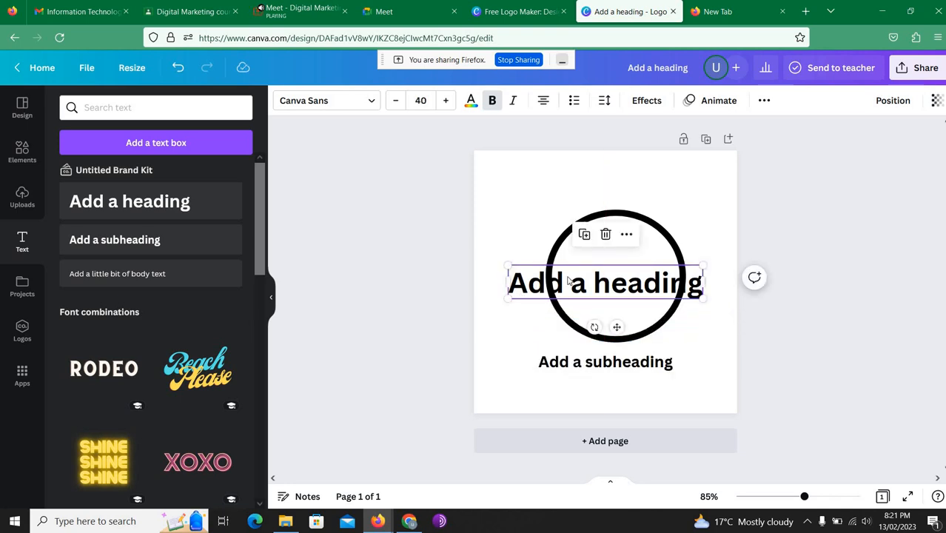
pyautogui.click(547, 363)
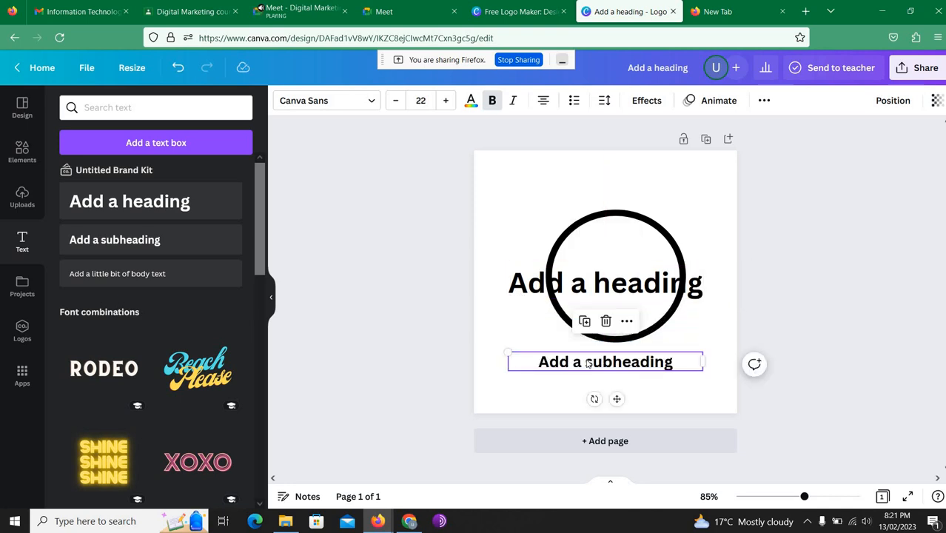
# Step: Add a body text box and place it just beneath the subheading
pyautogui.click(163, 285)
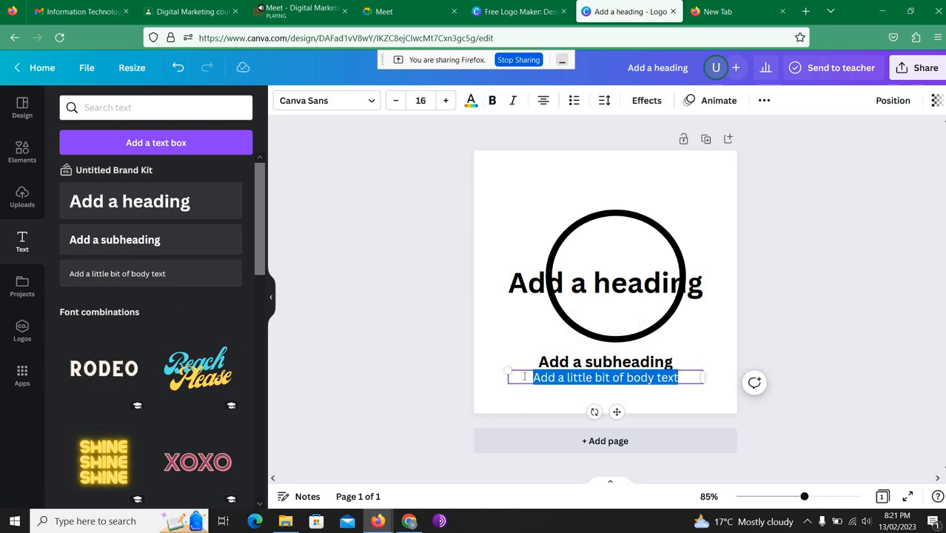
pyautogui.moveTo(517, 369); pyautogui.dragTo(525, 378)
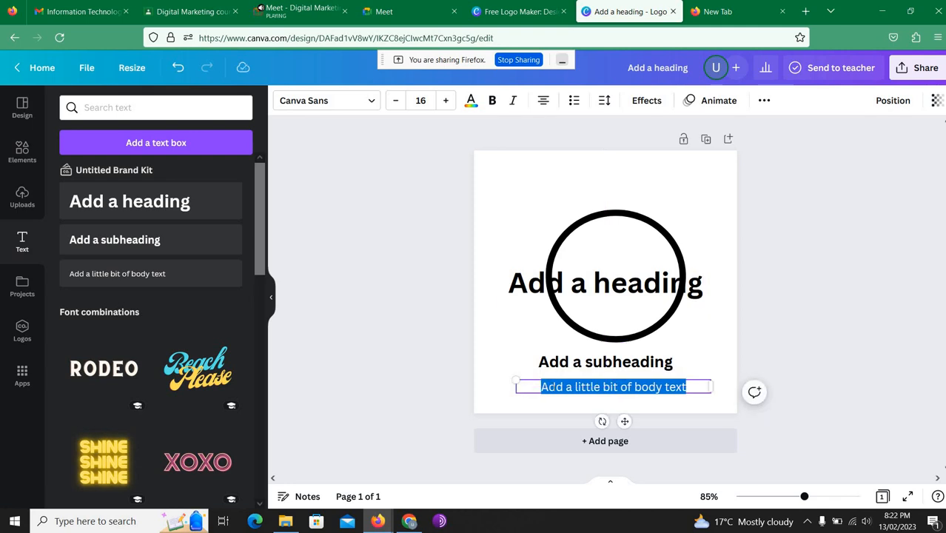
pyautogui.click(565, 387)
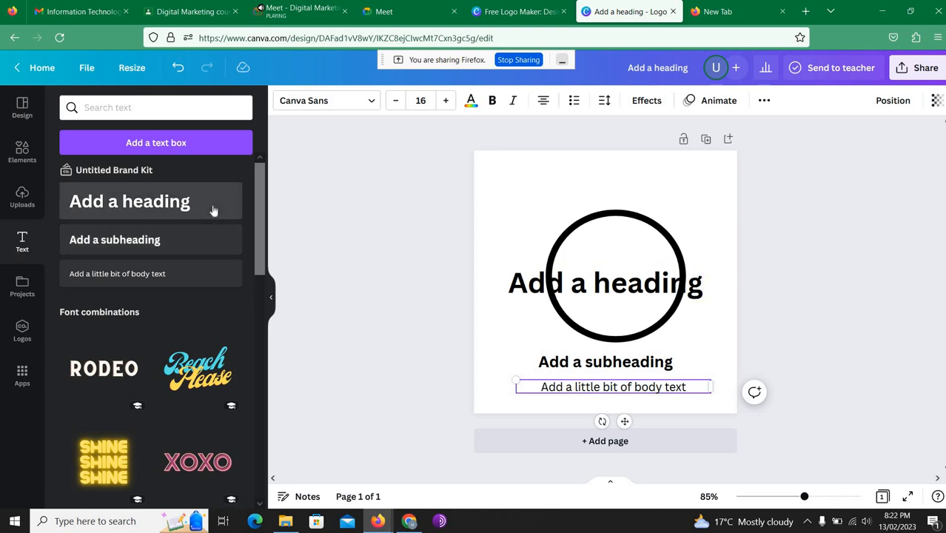
# Step: Compare the heading, subheading and body text styles by selecting each text box in turn
pyautogui.click(527, 292)
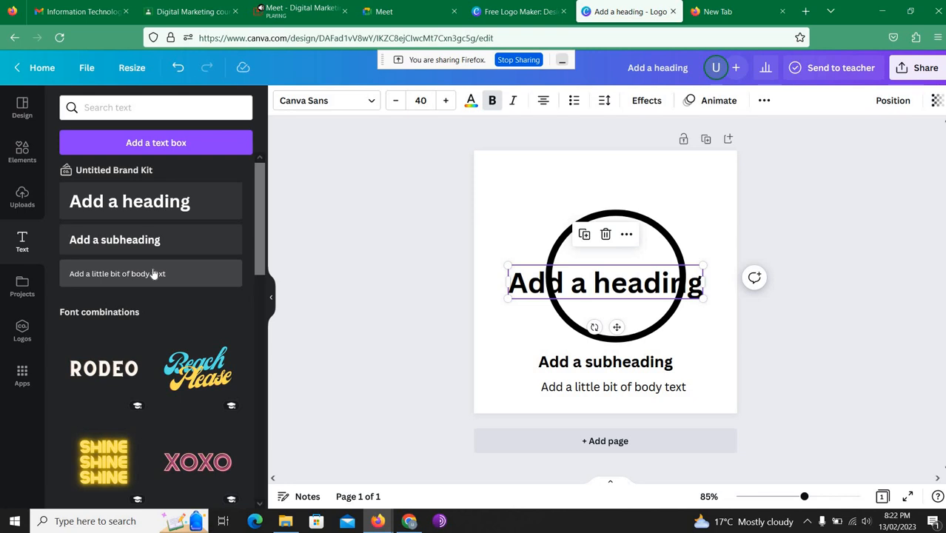
pyautogui.click(566, 371)
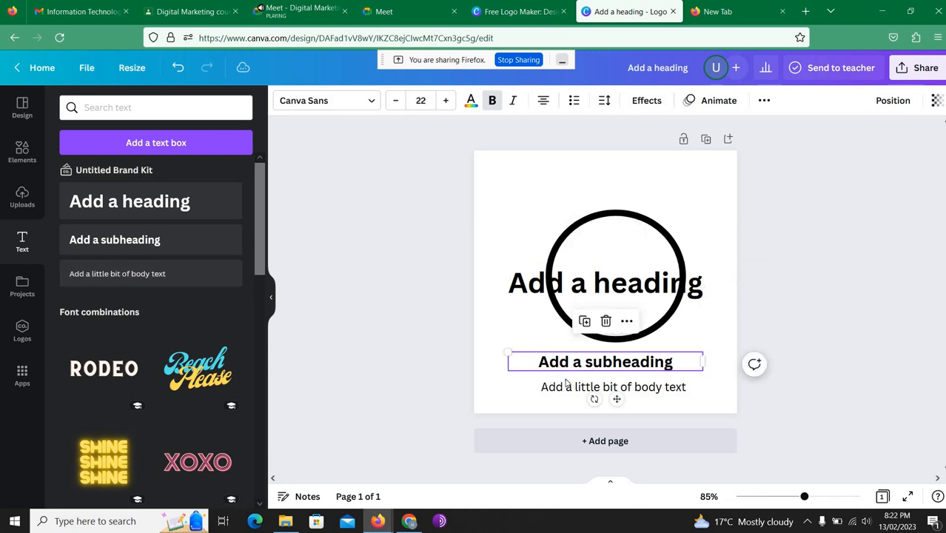
pyautogui.click(565, 389)
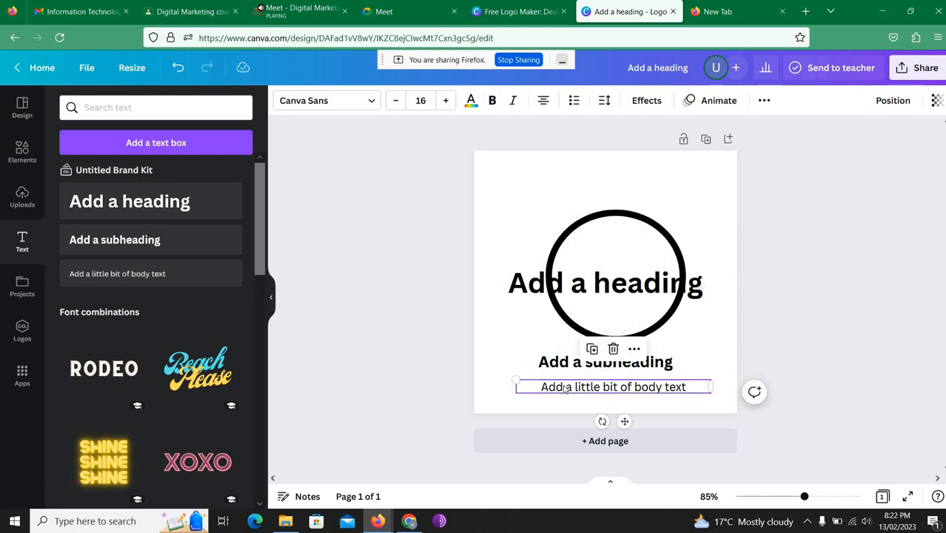
pyautogui.click(527, 285)
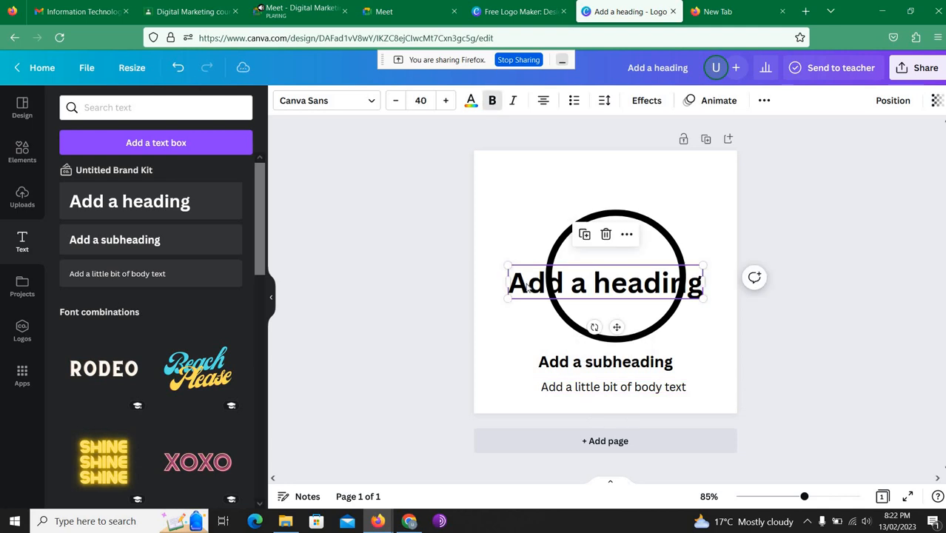
pyautogui.click(547, 359)
pyautogui.click(558, 389)
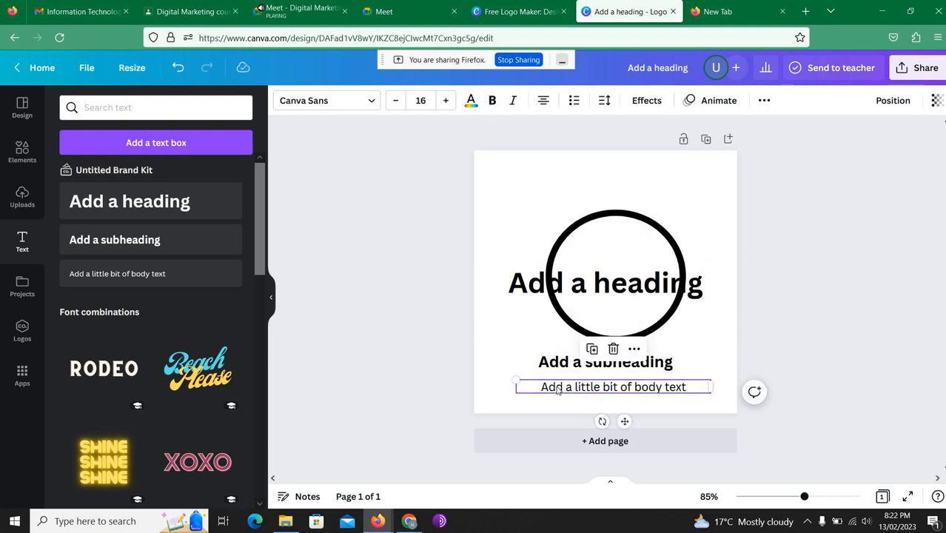
# Step: Undo the sample heading, subheading and body text additions
pyautogui.hotkey('ctrl', 'z')
pyautogui.hotkey('ctrl', 'z')
pyautogui.hotkey('ctrl', 'z')
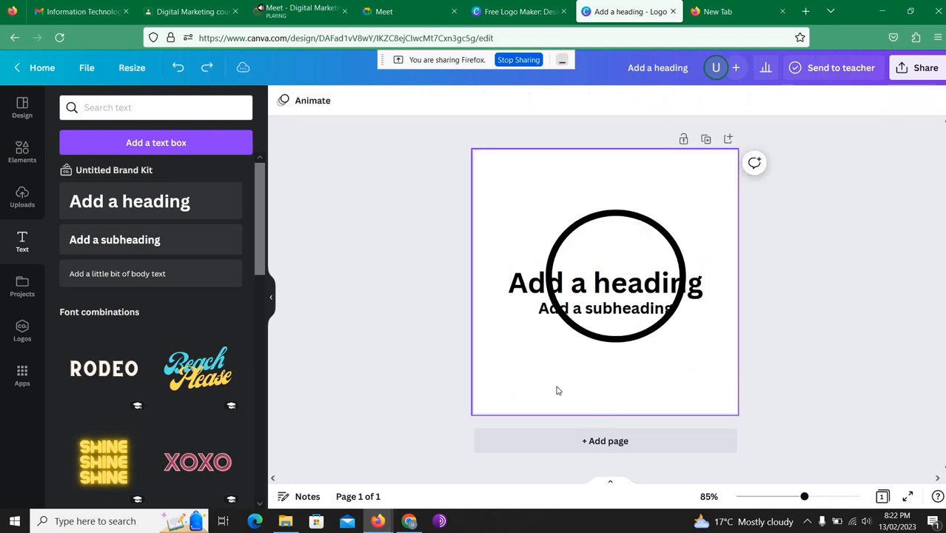
# Step: Add a new heading text box over the circle and select its placeholder text
pyautogui.click(148, 203)
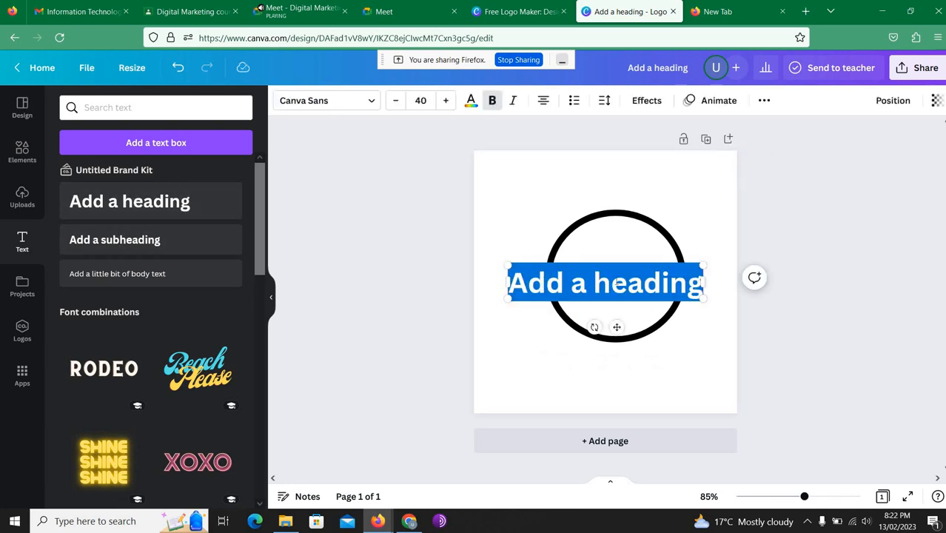
pyautogui.tripleClick(617, 282)
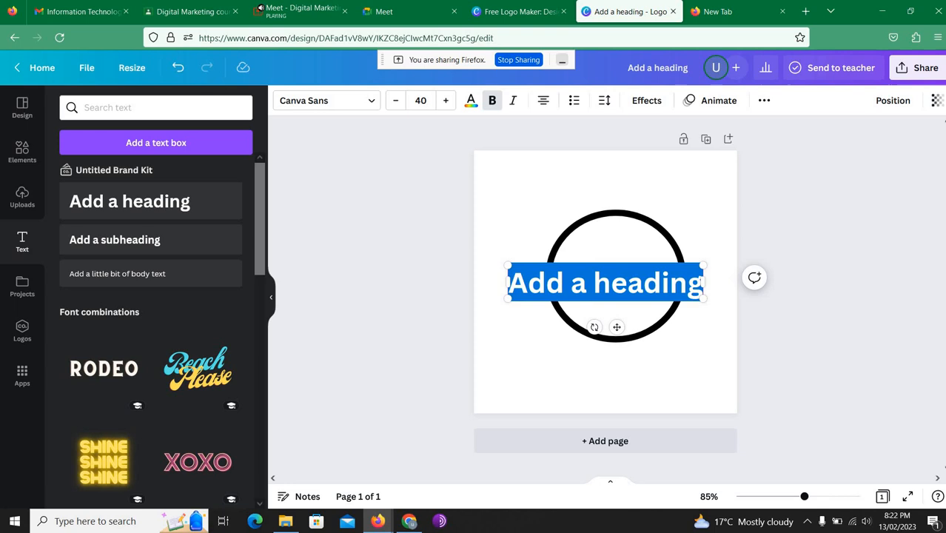
# Step: Switch to the Google Meet call, admit the waiting participant and return to the Canva logo design
pyautogui.click(299, 11)
pyautogui.click(595, 121)
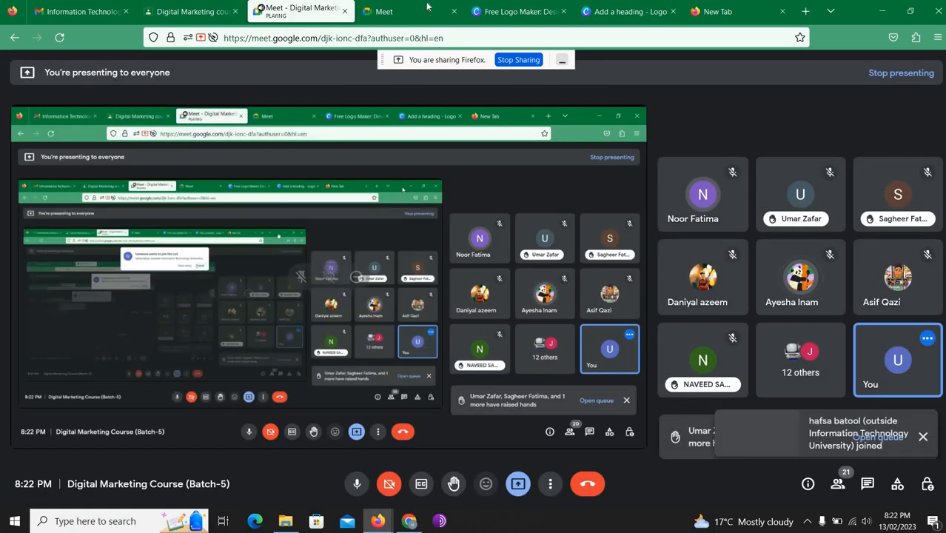
pyautogui.click(626, 11)
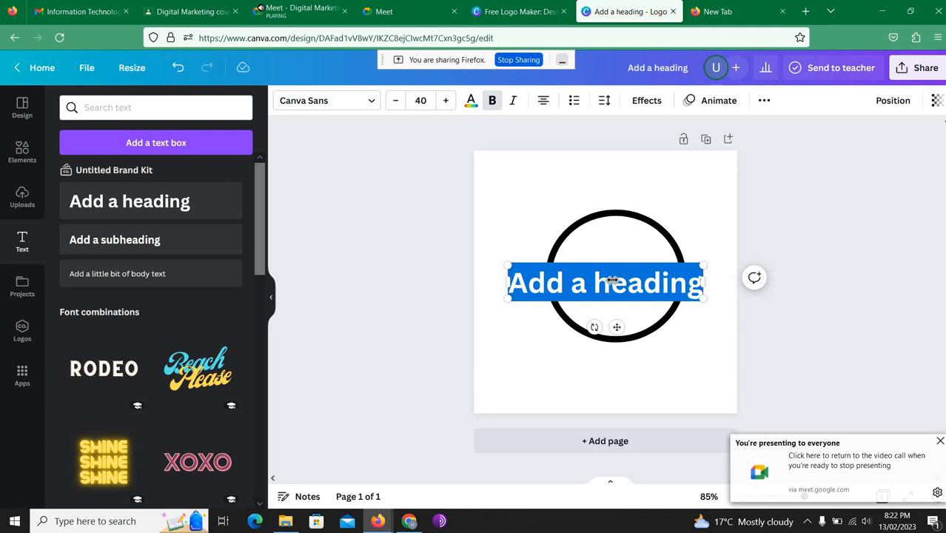
# Step: Replace the heading's placeholder text with "IMPL College" and deselect it
pyautogui.press('BackSpace')
pyautogui.write('IMPL')
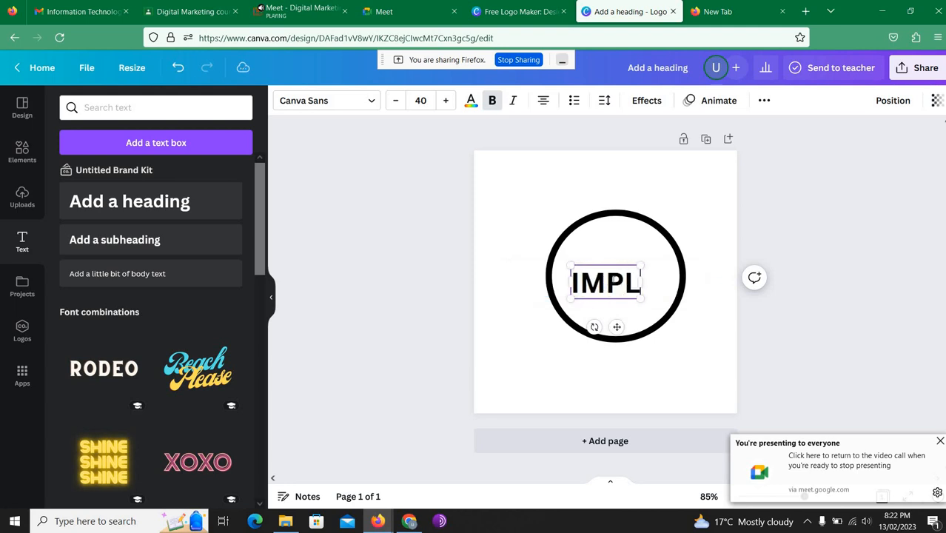
pyautogui.write(' College')
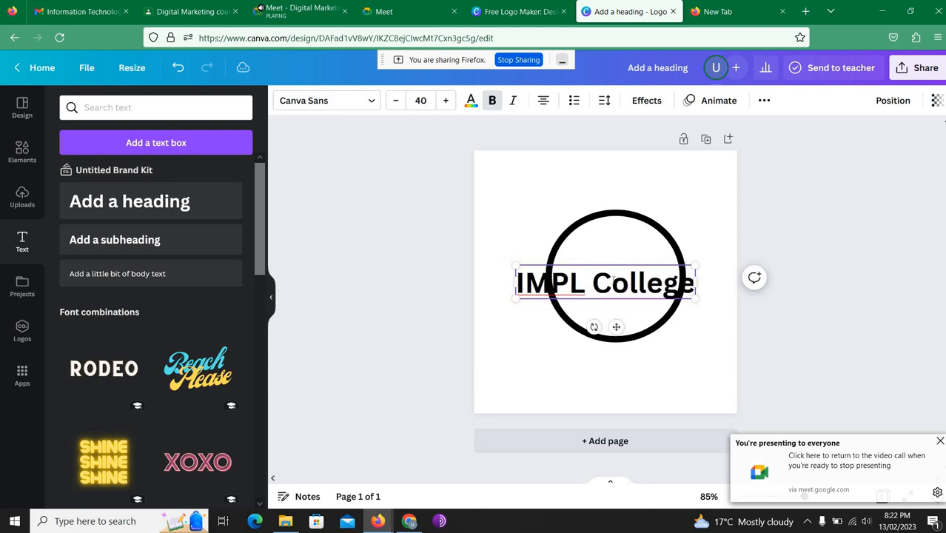
pyautogui.click(553, 179)
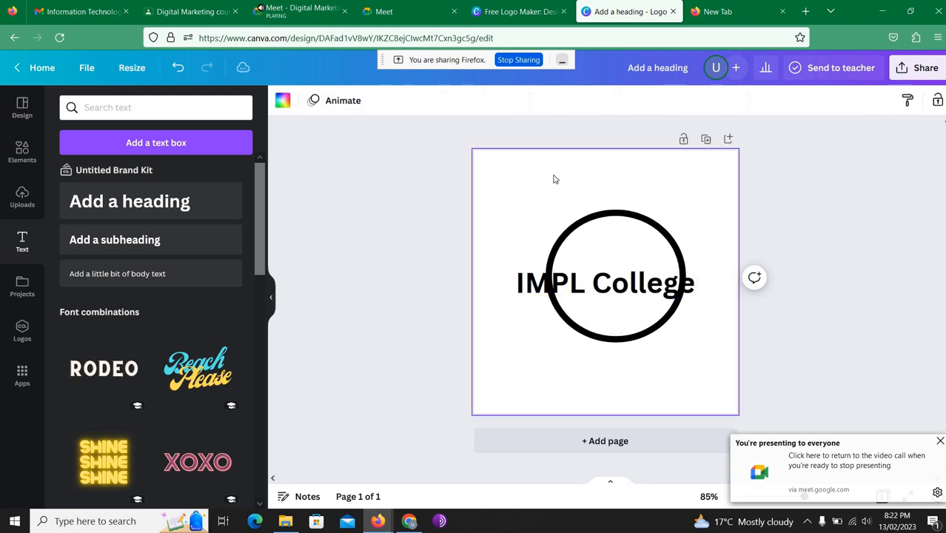
# Step: Move the "IMPL College" heading up to the top of the page, above the circle
pyautogui.click(590, 270)
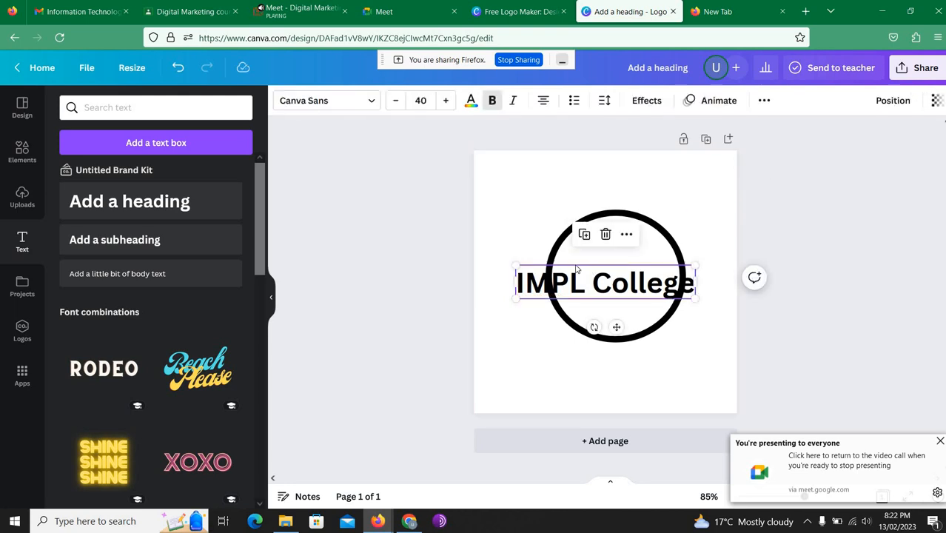
pyautogui.click(535, 278)
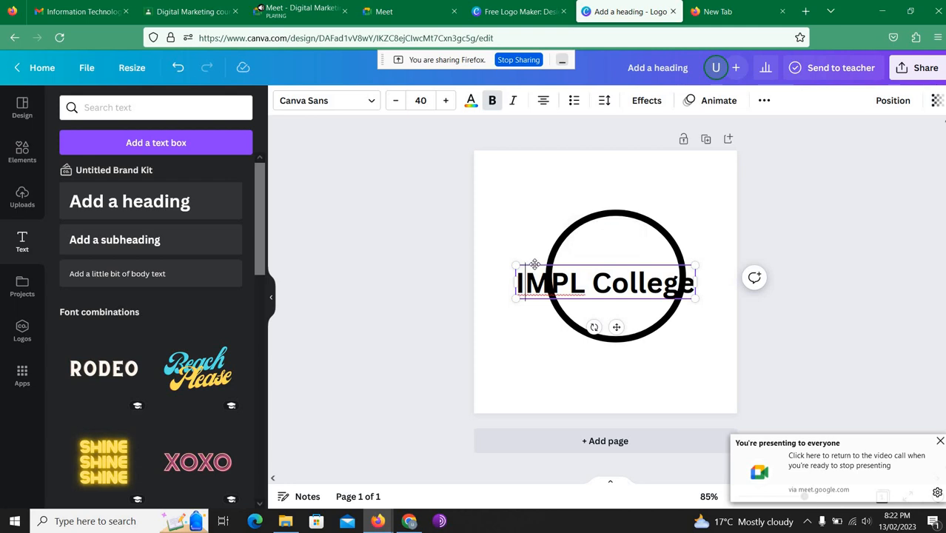
pyautogui.moveTo(534, 265); pyautogui.dragTo(533, 178)
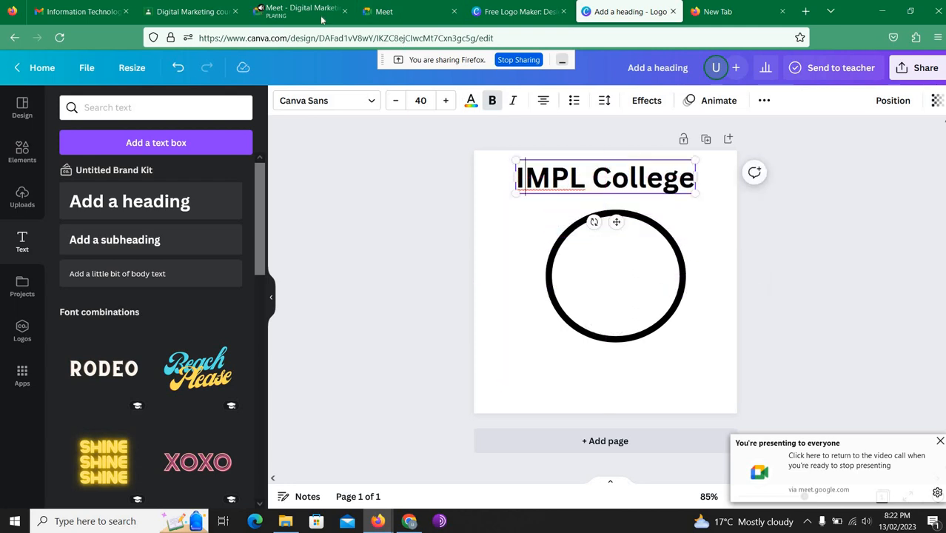
# Step: Switch to the Google Meet call, admit all waiting participants and return to the Canva logo design
pyautogui.click(297, 11)
pyautogui.click(581, 119)
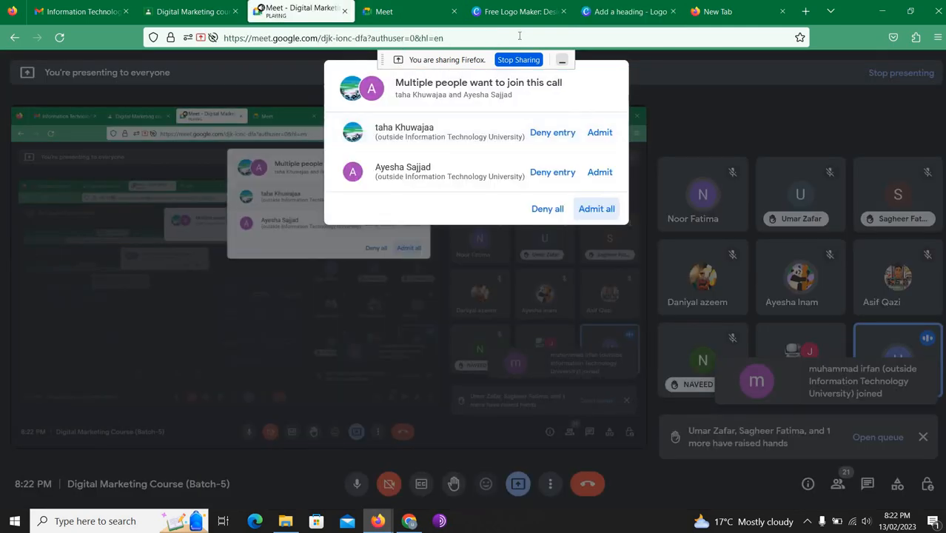
pyautogui.click(592, 207)
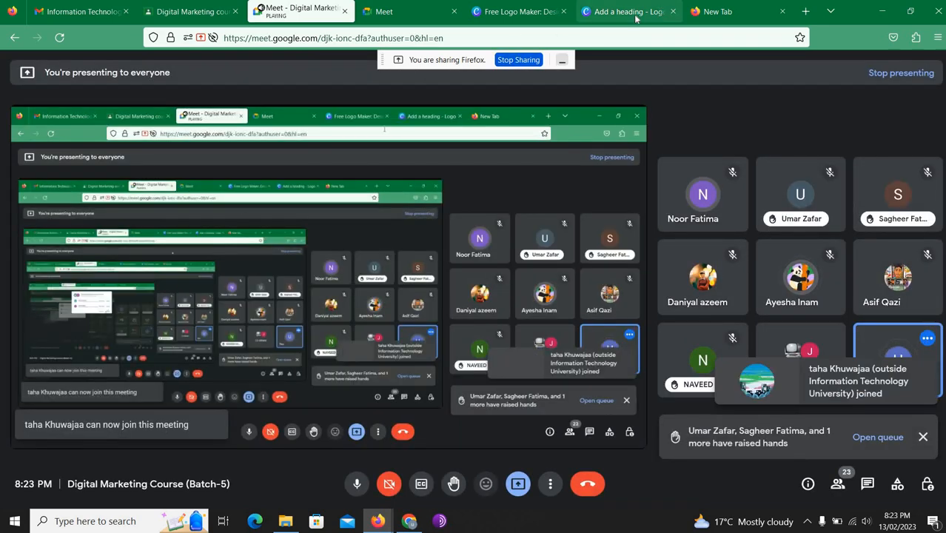
pyautogui.click(625, 11)
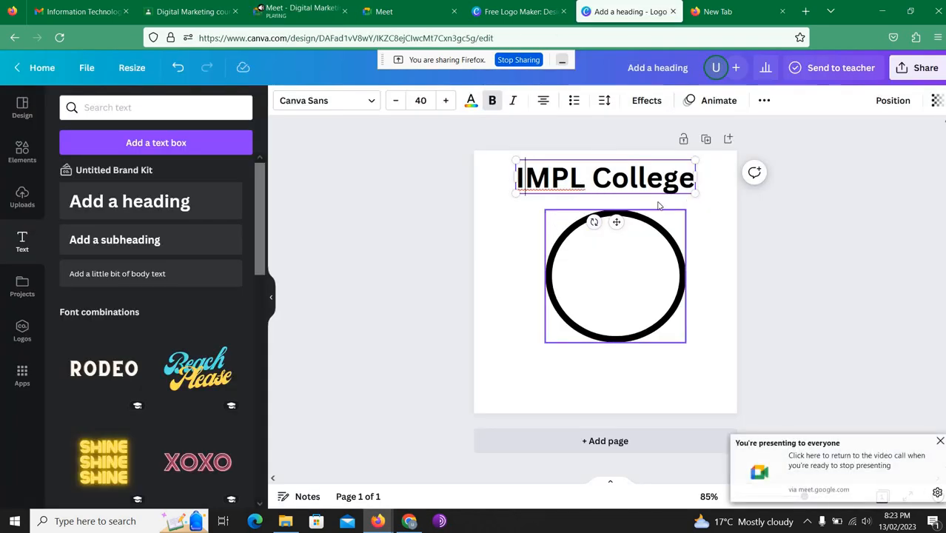
# Step: Shift the "IMPL College" heading slightly down and to the right so it sits just above the circle
pyautogui.click(705, 222)
pyautogui.click(626, 183)
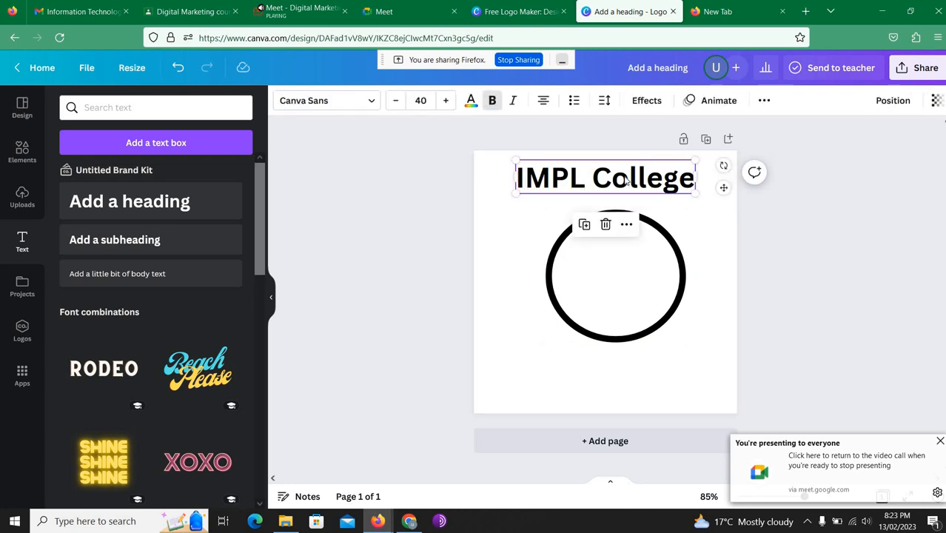
pyautogui.moveTo(626, 181); pyautogui.dragTo(638, 191)
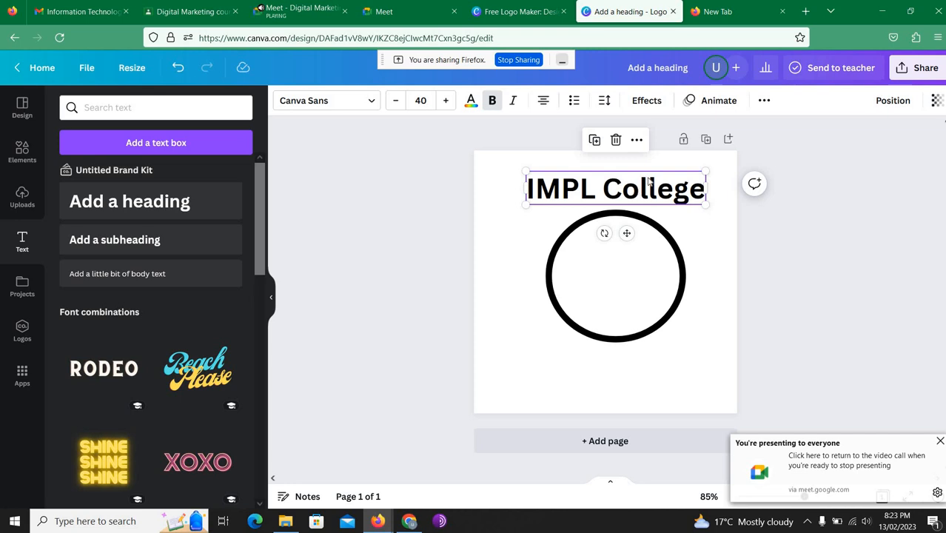
# Step: Try the Shadow and Lift text effects on the "IMPL College" heading
pyautogui.click(645, 108)
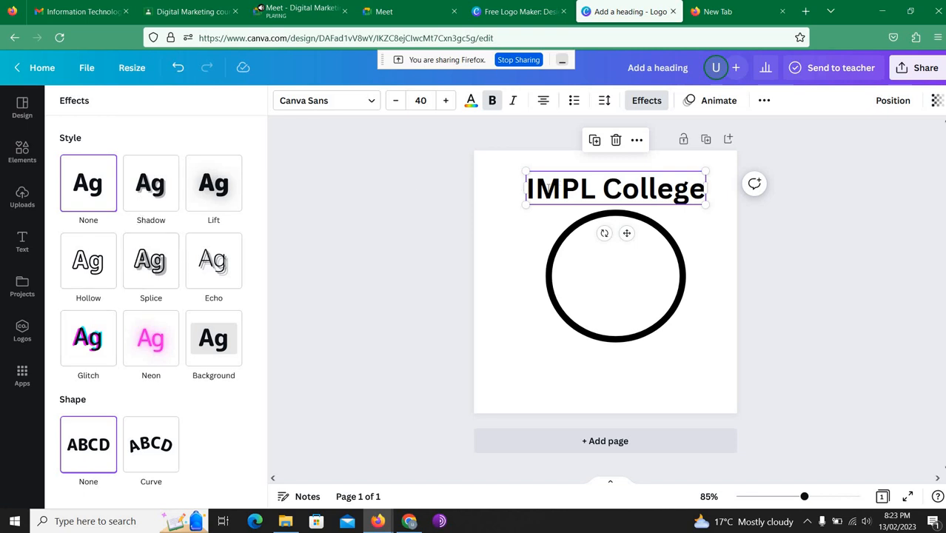
pyautogui.click(544, 185)
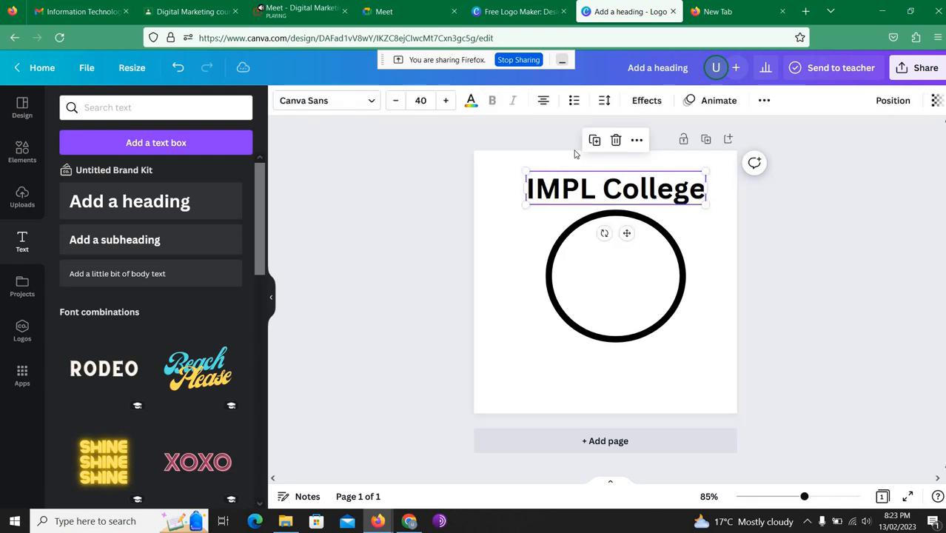
pyautogui.click(646, 100)
pyautogui.click(170, 185)
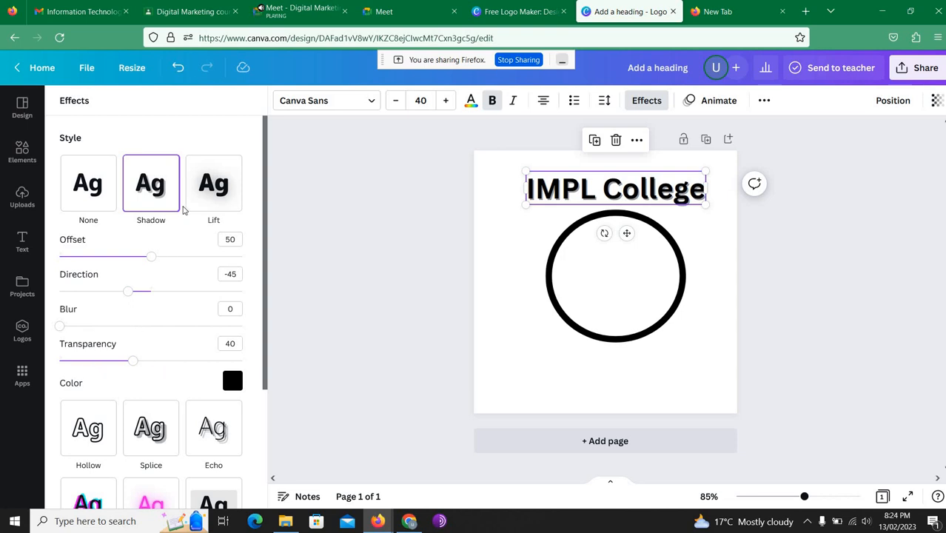
pyautogui.click(211, 195)
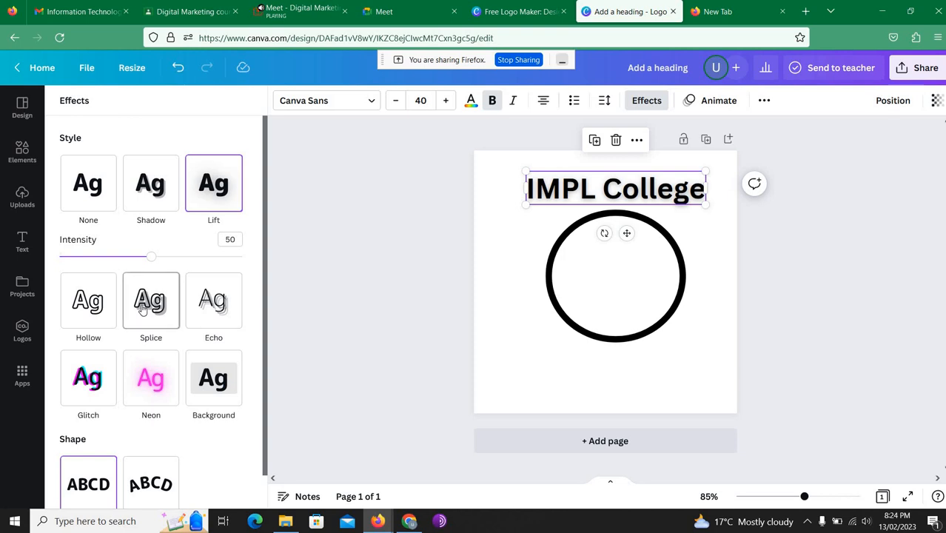
# Step: Try the Echo effect on the heading with offset 49 and direction 0, and reset the style to None
pyautogui.click(215, 307)
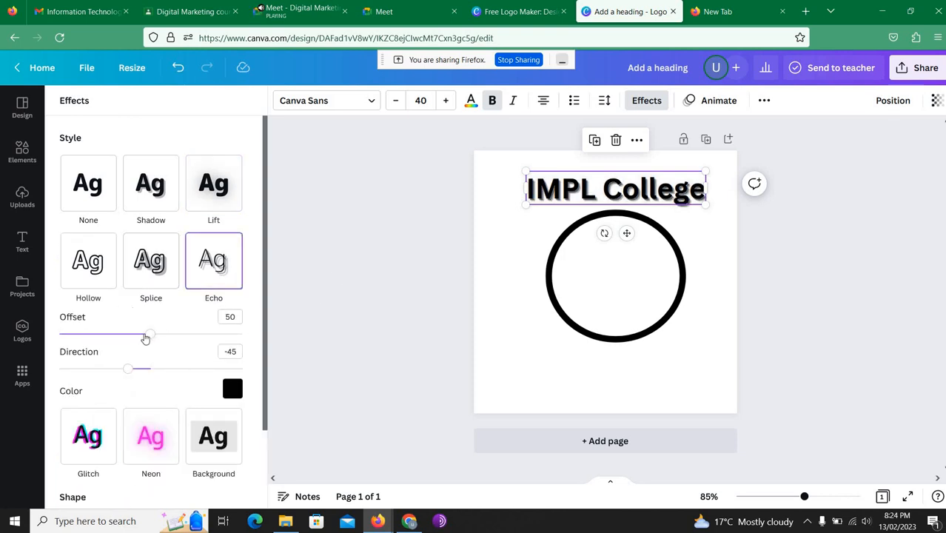
pyautogui.moveTo(151, 337); pyautogui.dragTo(184, 334)
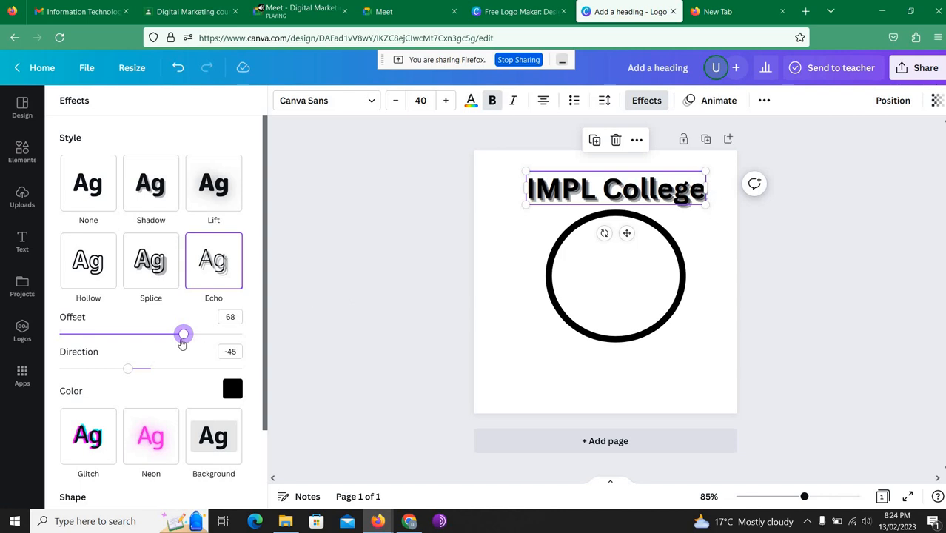
pyautogui.moveTo(183, 334); pyautogui.dragTo(97, 335)
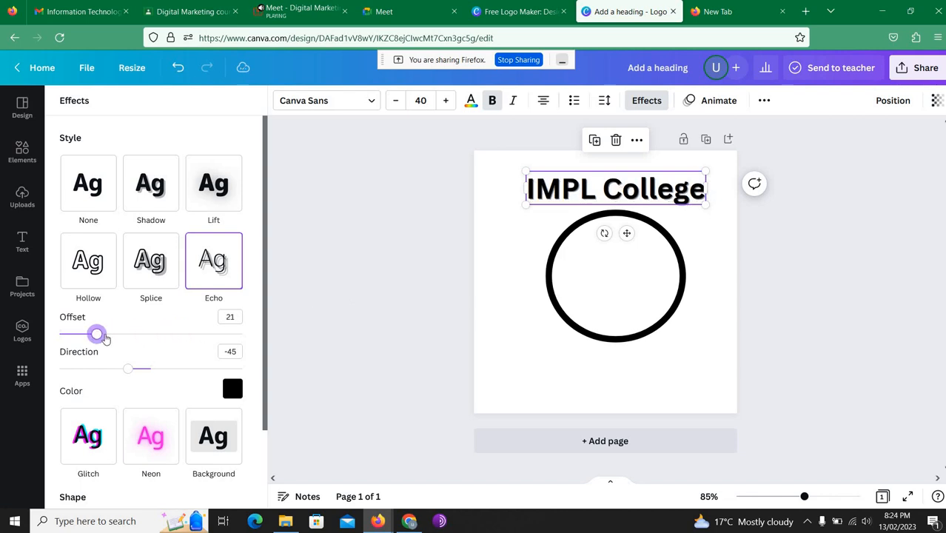
pyautogui.moveTo(128, 368); pyautogui.dragTo(151, 367)
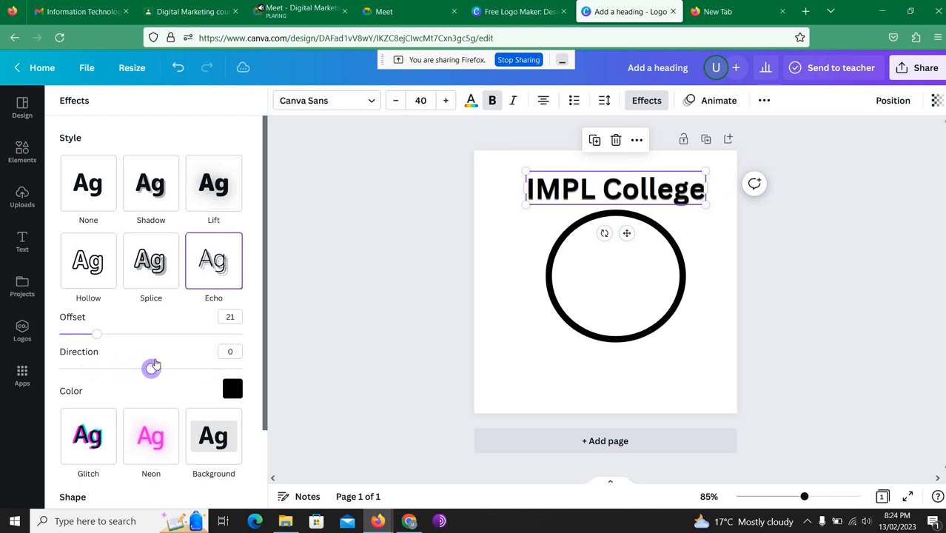
pyautogui.moveTo(96, 334); pyautogui.dragTo(146, 334)
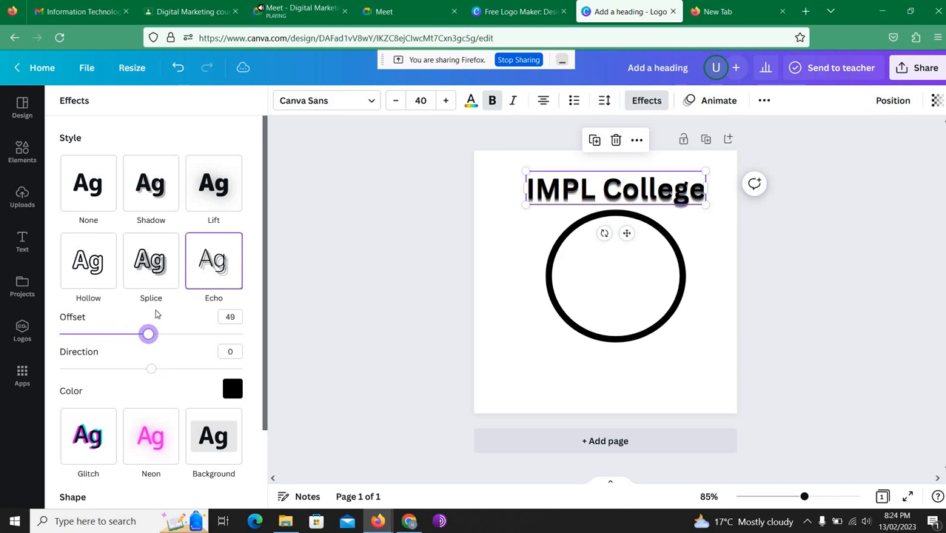
pyautogui.click(108, 189)
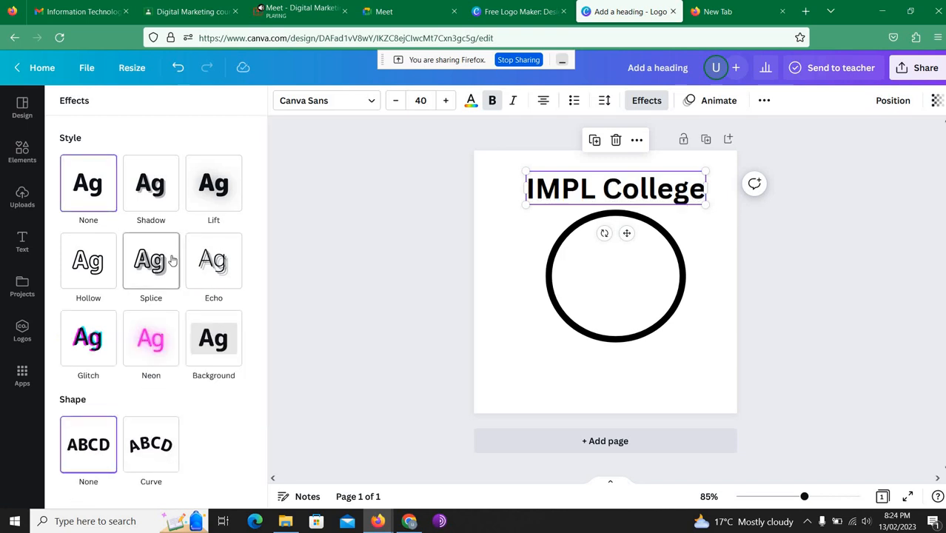
# Step: Try the Neon effect on the heading, varying its intensity and bringing it back to 50
pyautogui.click(171, 354)
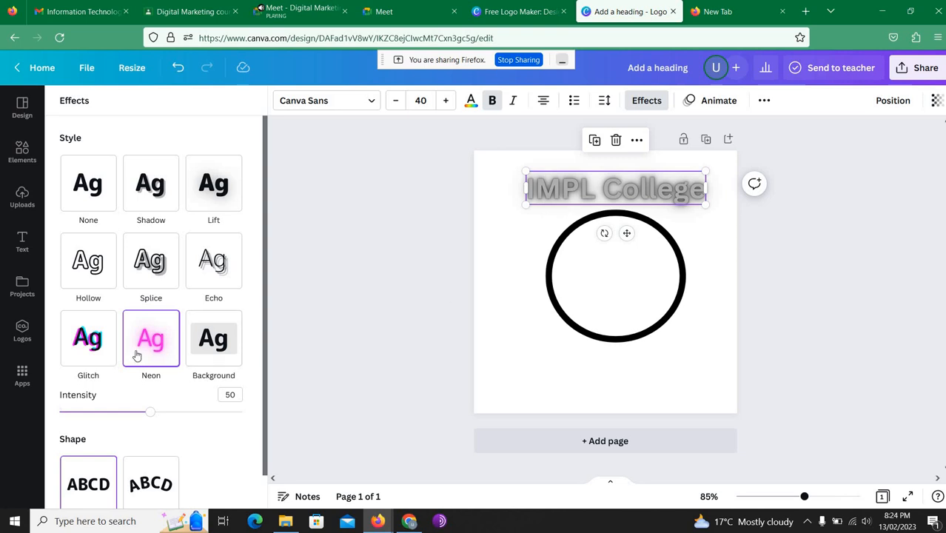
pyautogui.moveTo(154, 413); pyautogui.dragTo(194, 412)
pyautogui.moveTo(126, 419); pyautogui.dragTo(152, 418)
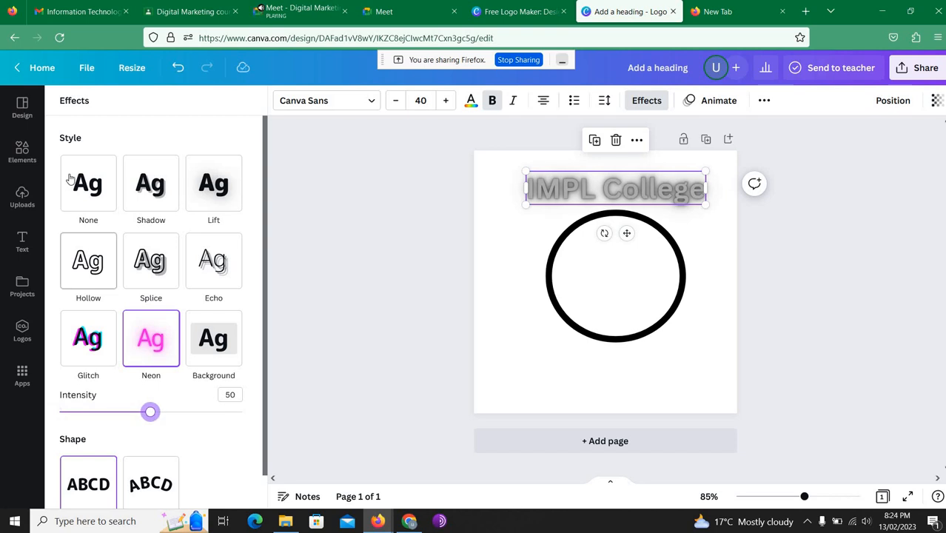
# Step: Apply the Background effect to the heading with roundness 27, spread 22 and transparency 100, and open its color choices
pyautogui.click(211, 334)
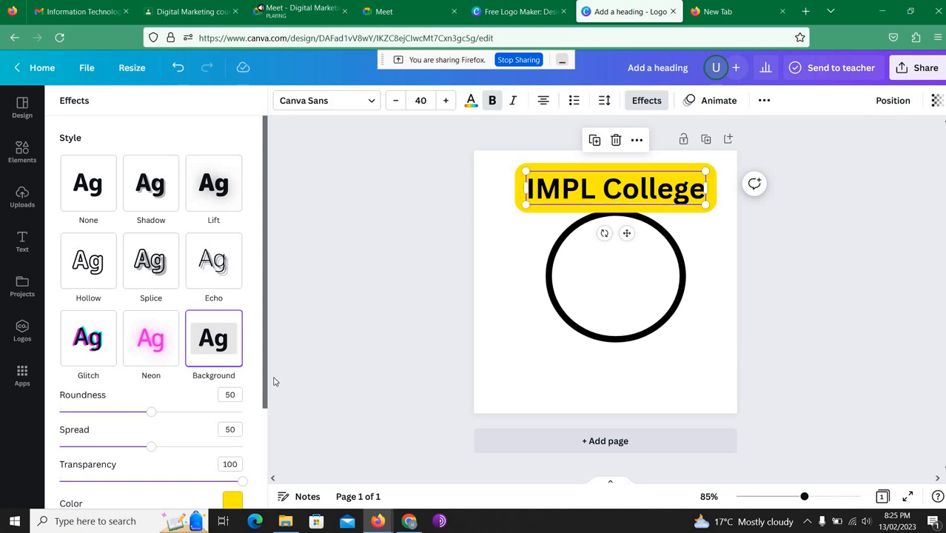
pyautogui.click(154, 419)
pyautogui.moveTo(154, 412); pyautogui.dragTo(109, 413)
pyautogui.moveTo(152, 448); pyautogui.dragTo(99, 444)
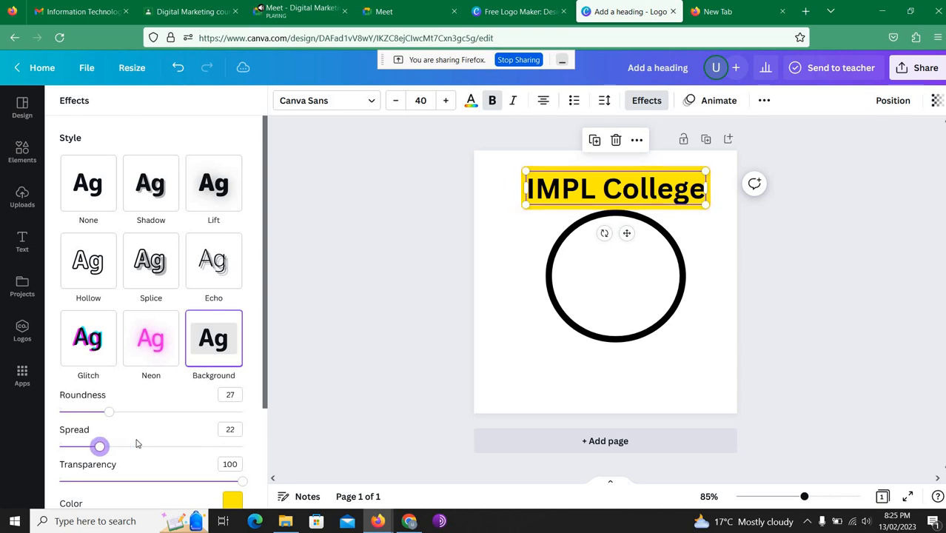
pyautogui.scroll(-2, 235, 379)
pyautogui.moveTo(244, 399); pyautogui.dragTo(273, 349)
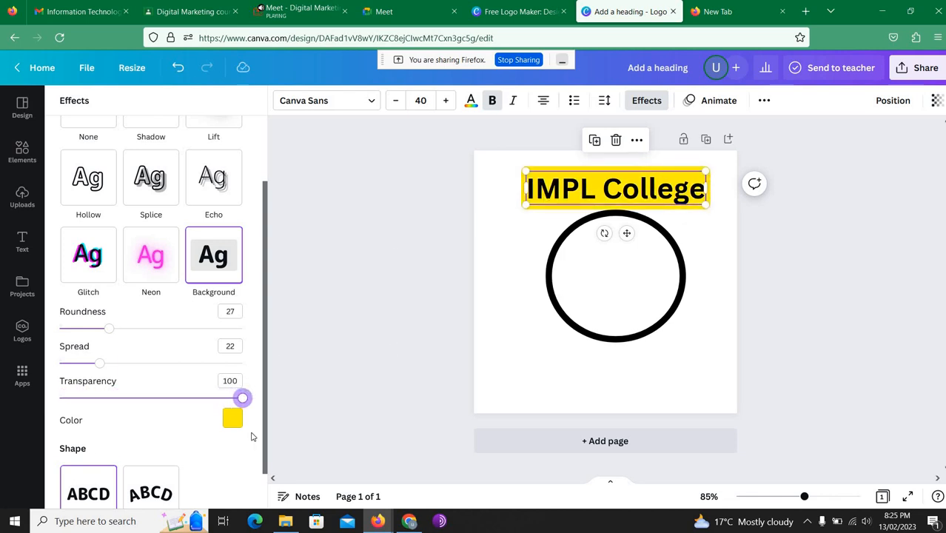
pyautogui.click(233, 418)
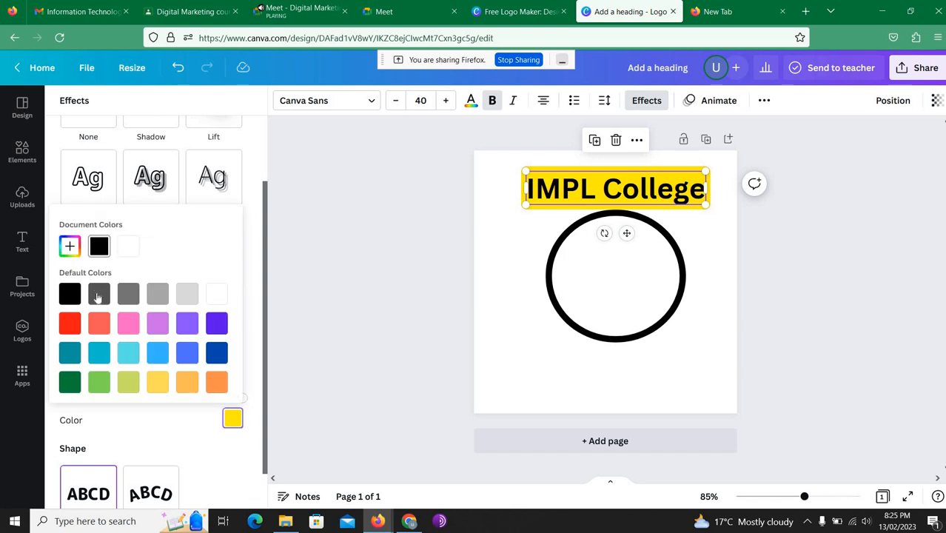
# Step: Switch to the Google Meet call, admit the waiting participant and return to the Canva logo design
pyautogui.click(316, 9)
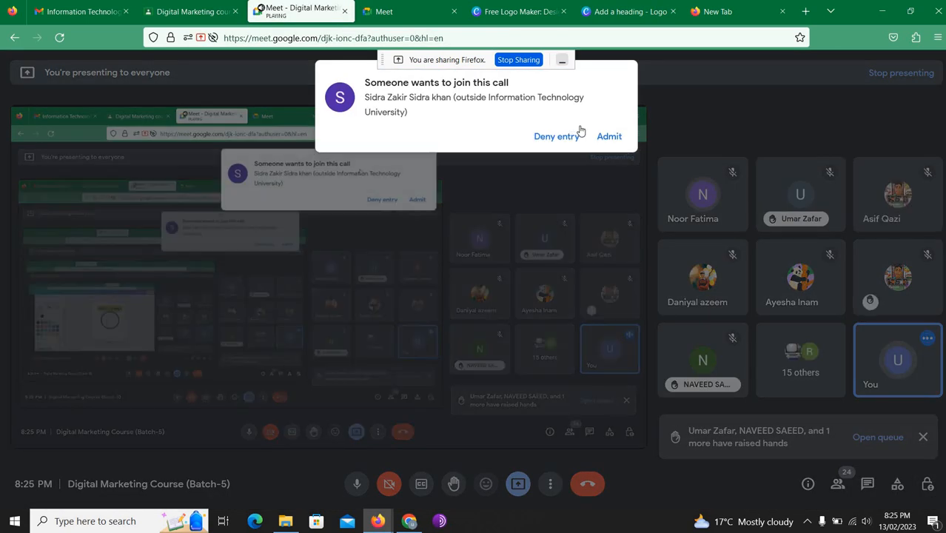
pyautogui.click(609, 135)
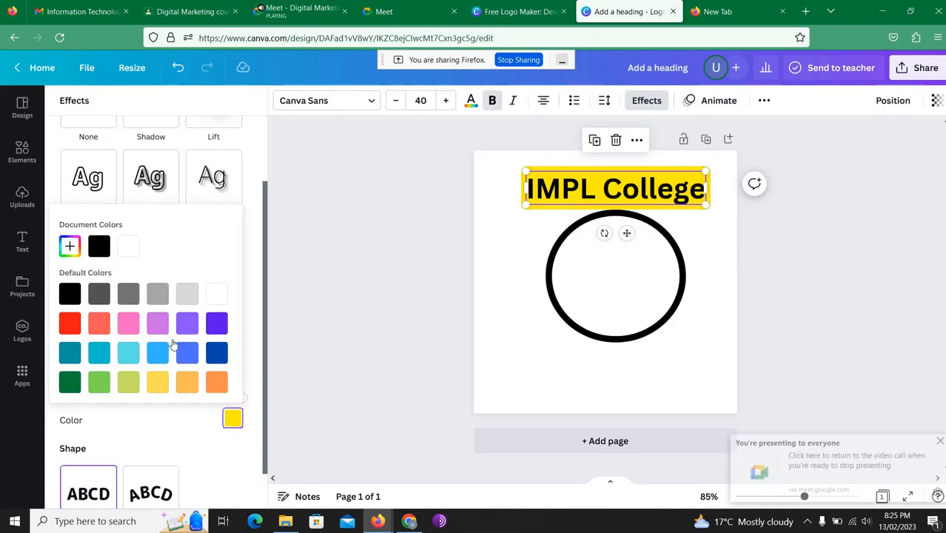
pyautogui.click(625, 12)
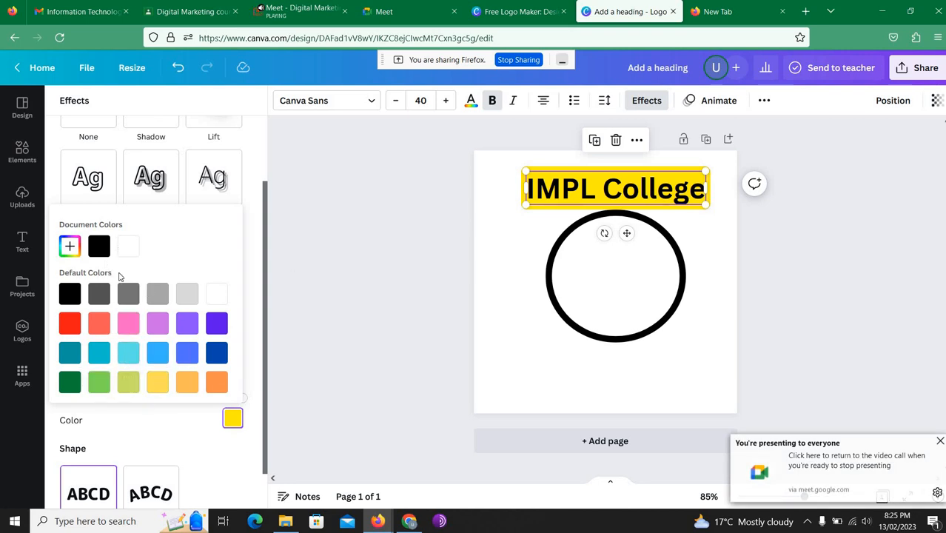
# Step: Set the heading's background effect color to white and apply the Curve shape to the heading
pyautogui.click(130, 258)
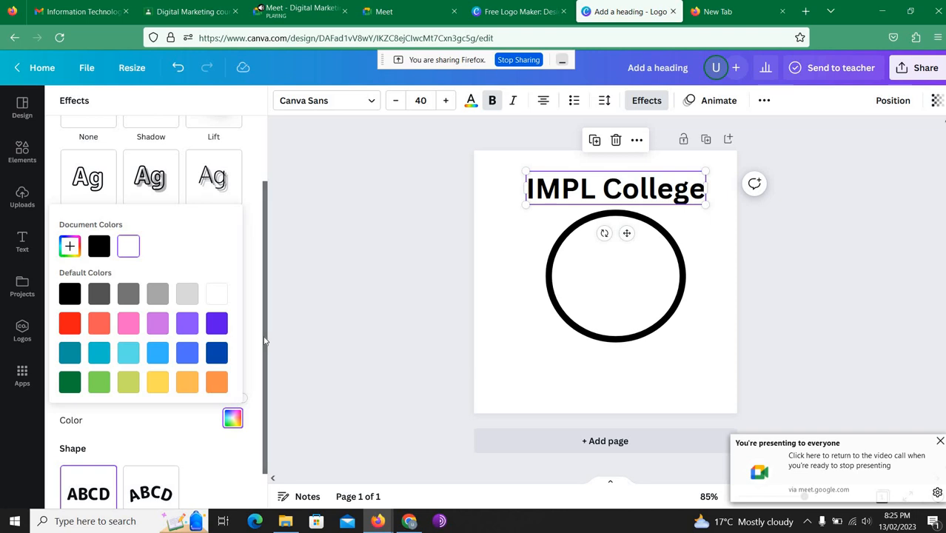
pyautogui.click(269, 380)
pyautogui.moveTo(269, 380); pyautogui.dragTo(237, 410)
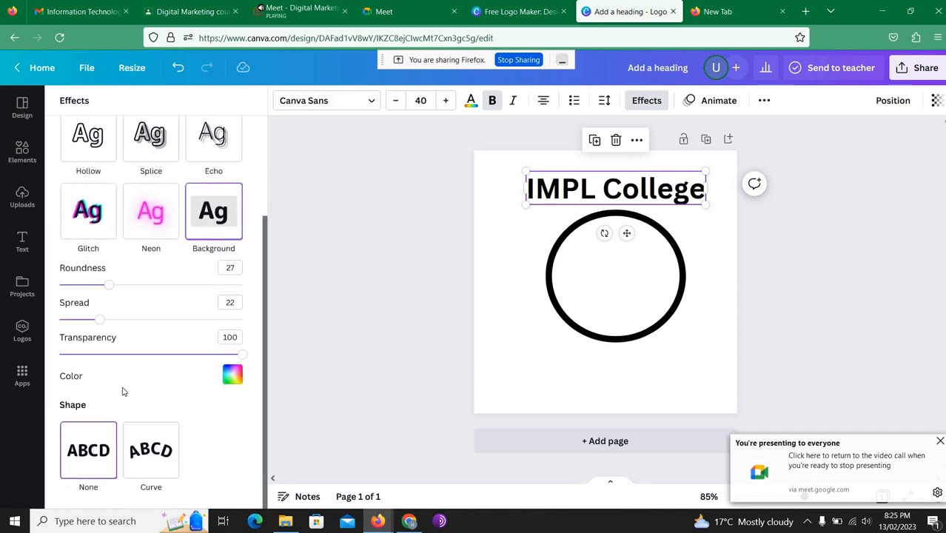
pyautogui.click(151, 449)
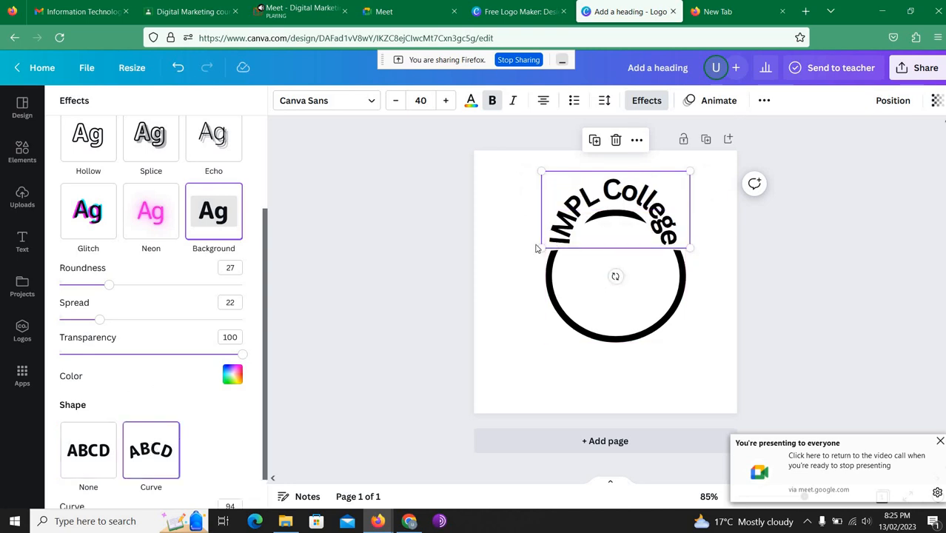
pyautogui.scroll(-1, 244, 386)
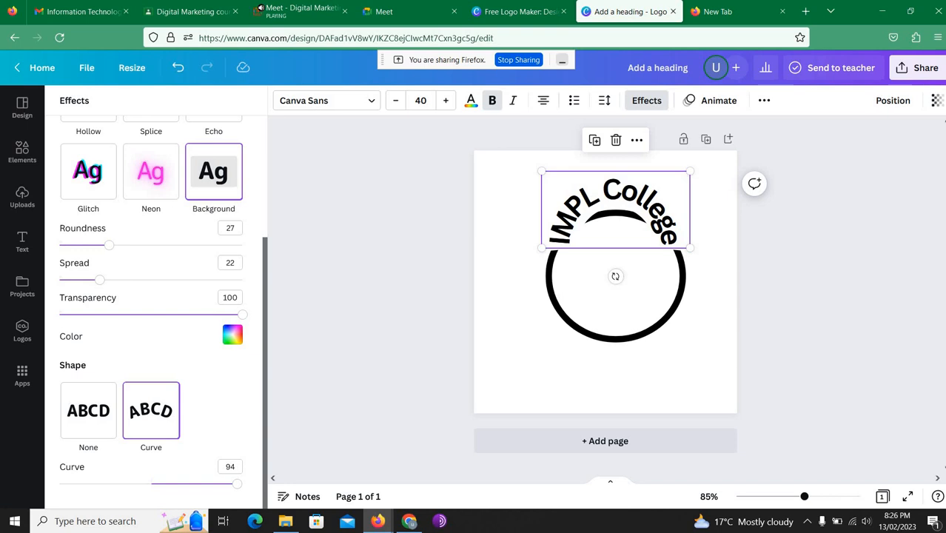
# Step: Admit the two newly waiting participants in the Google Meet call, returning to the Canva logo design after each
pyautogui.click(296, 10)
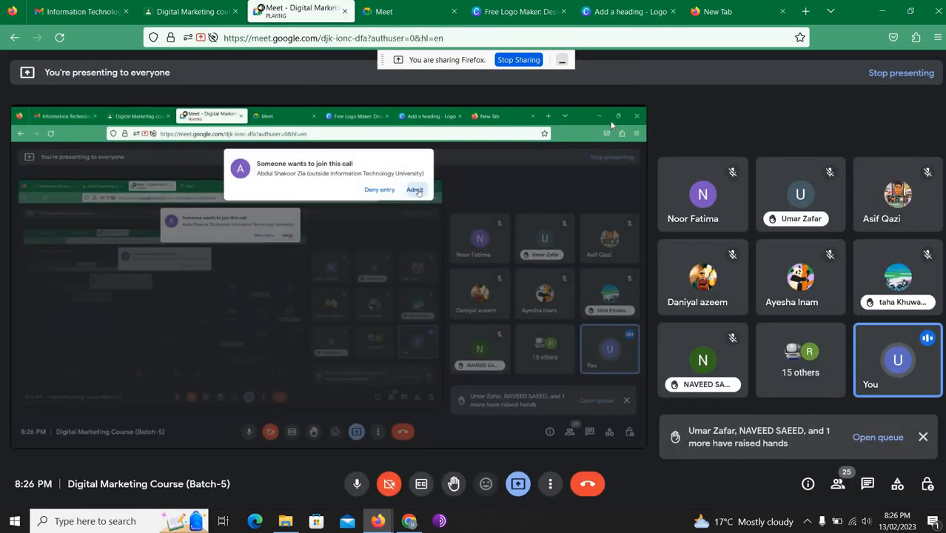
pyautogui.click(625, 11)
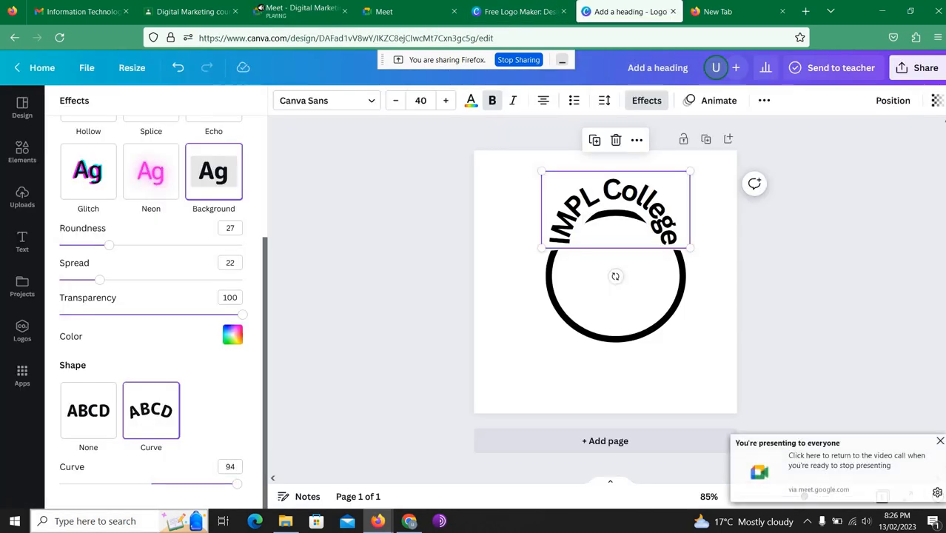
pyautogui.click(293, 9)
pyautogui.click(615, 135)
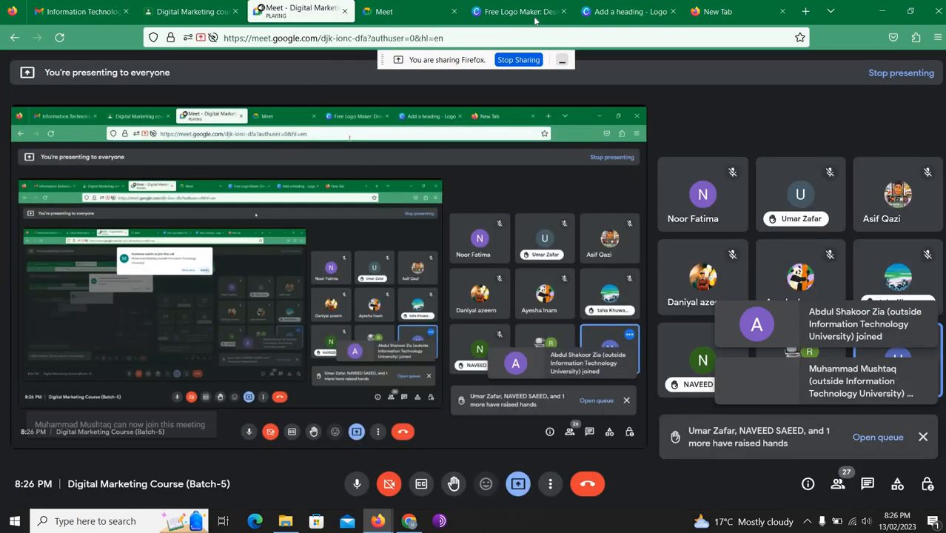
pyautogui.click(626, 11)
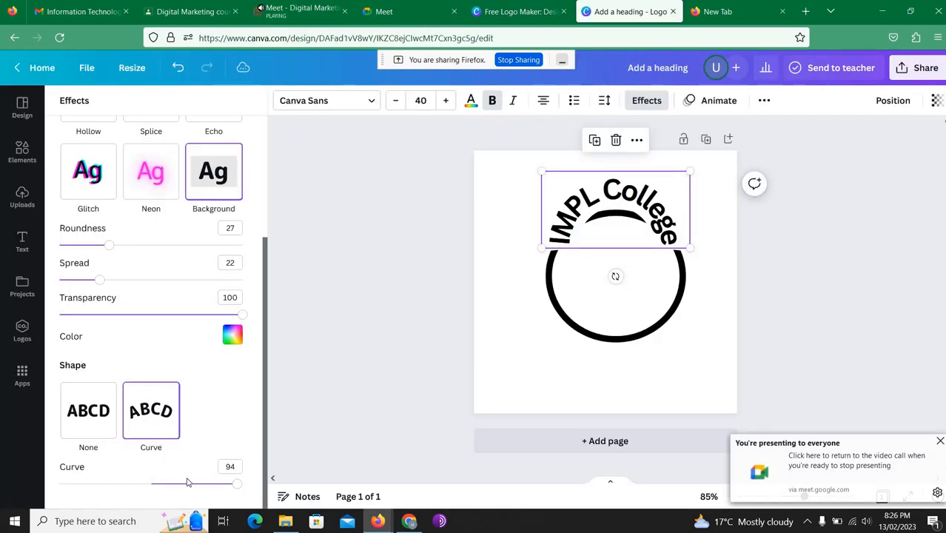
# Step: Flatten the heading's curve over the circle and remove the extra space between "IMPL" and "College"
pyautogui.moveTo(238, 486); pyautogui.dragTo(211, 482)
pyautogui.click(562, 194)
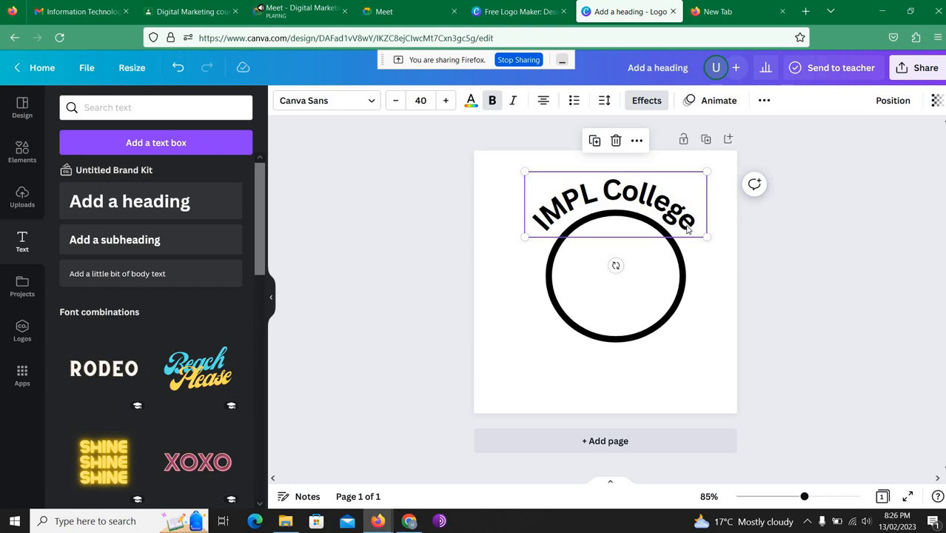
pyautogui.doubleClick(607, 190)
pyautogui.click(631, 194)
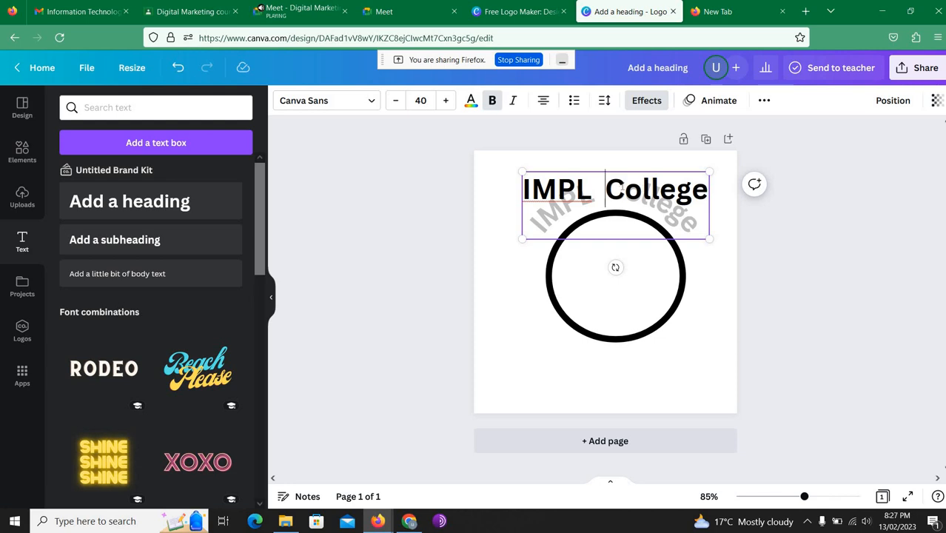
pyautogui.press('BackSpace')
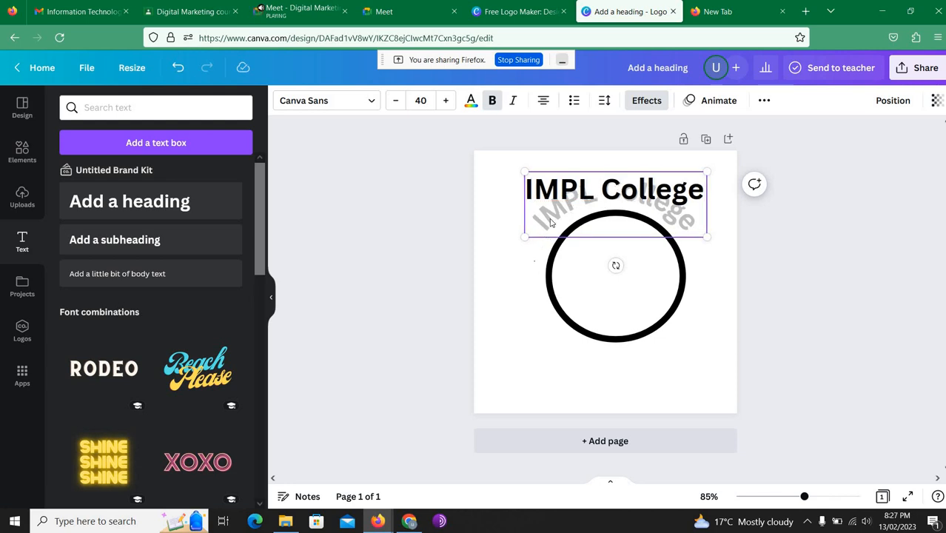
pyautogui.click(555, 215)
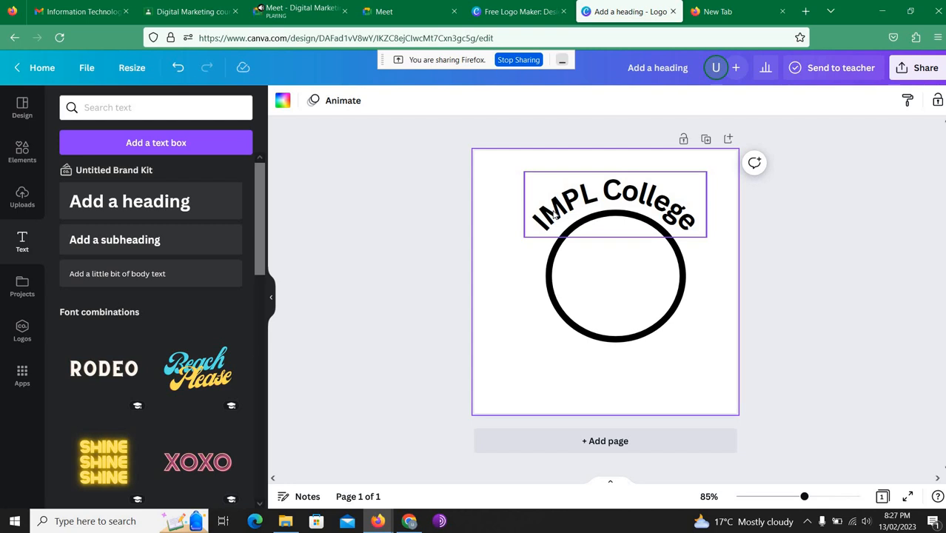
# Step: Set the curve of the "IMPL College" heading to 73 so it follows the top of the circle
pyautogui.click(608, 198)
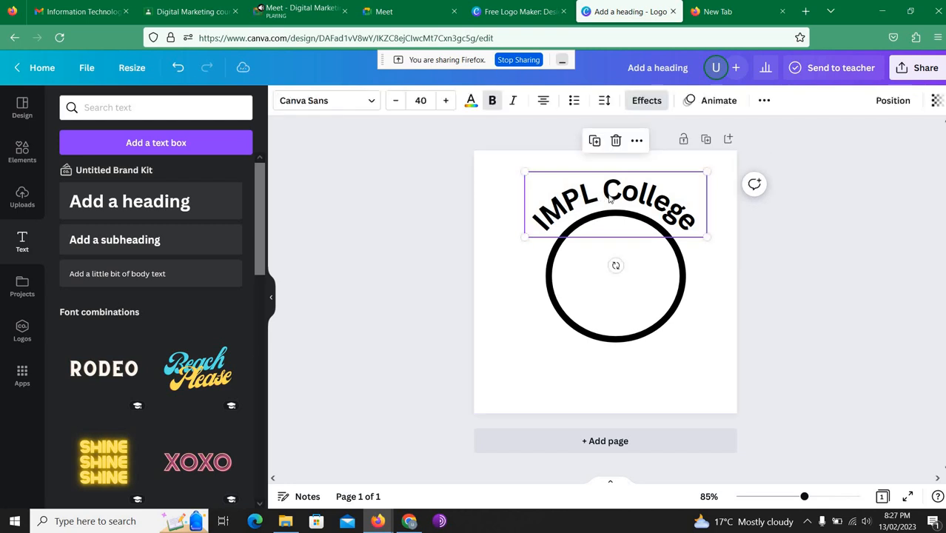
pyautogui.click(639, 101)
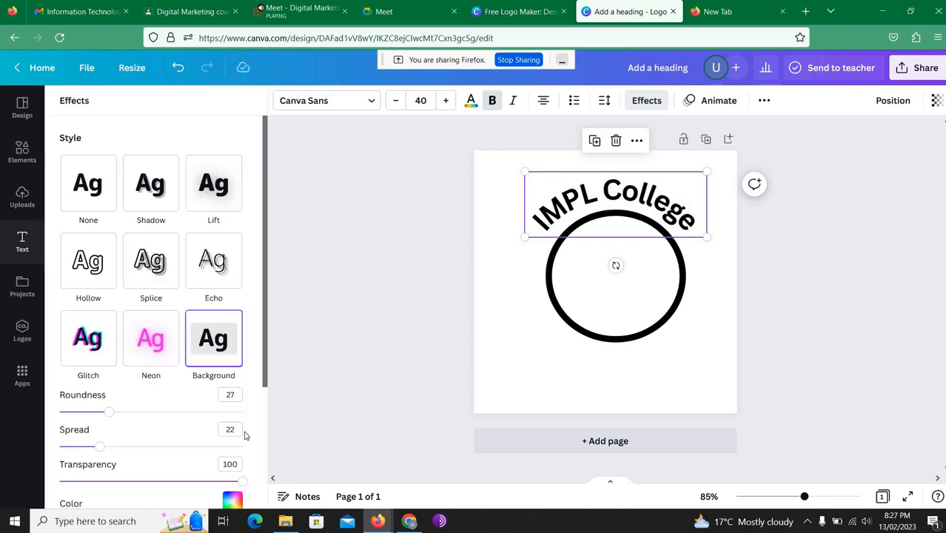
pyautogui.scroll(-3, 211, 433)
pyautogui.moveTo(210, 484); pyautogui.dragTo(218, 486)
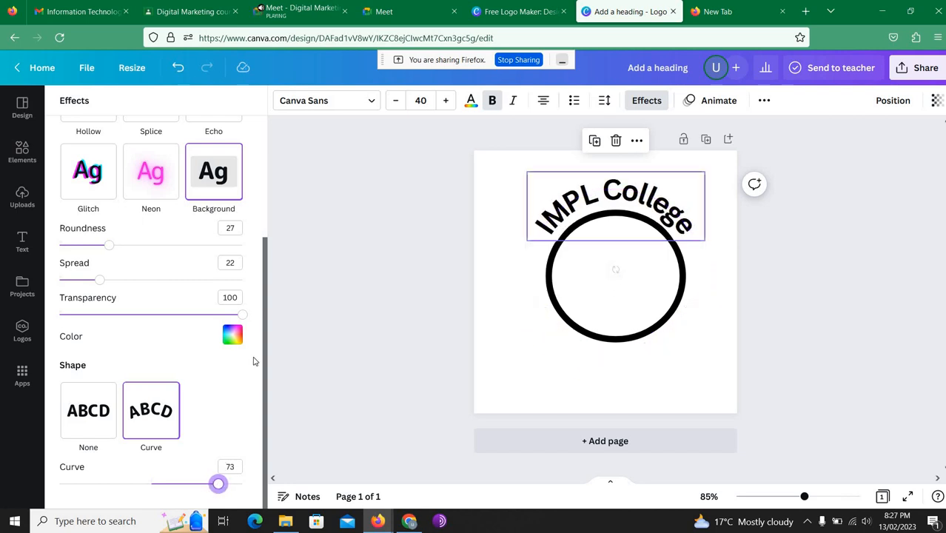
pyautogui.click(515, 196)
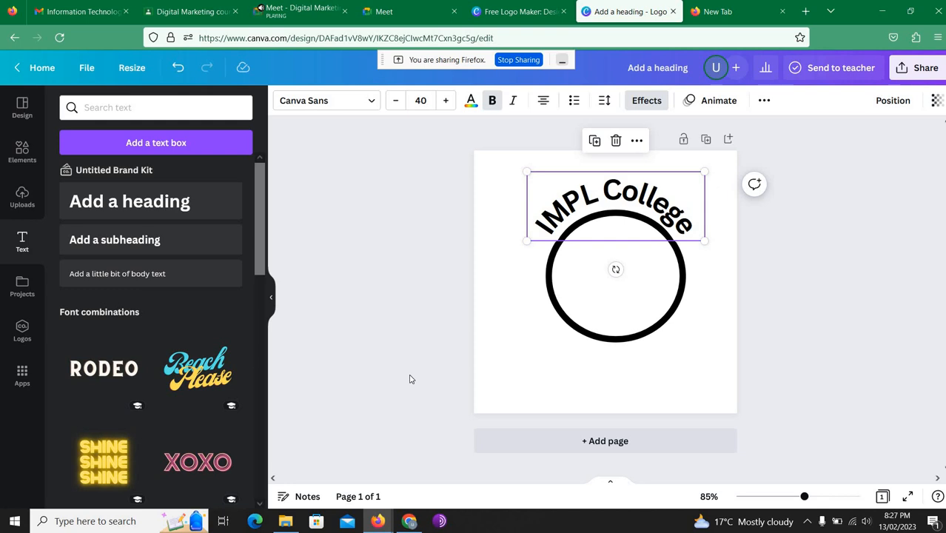
# Step: Check the participants in the Google Meet call twice, returning to the Canva logo design after each visit
pyautogui.click(257, 11)
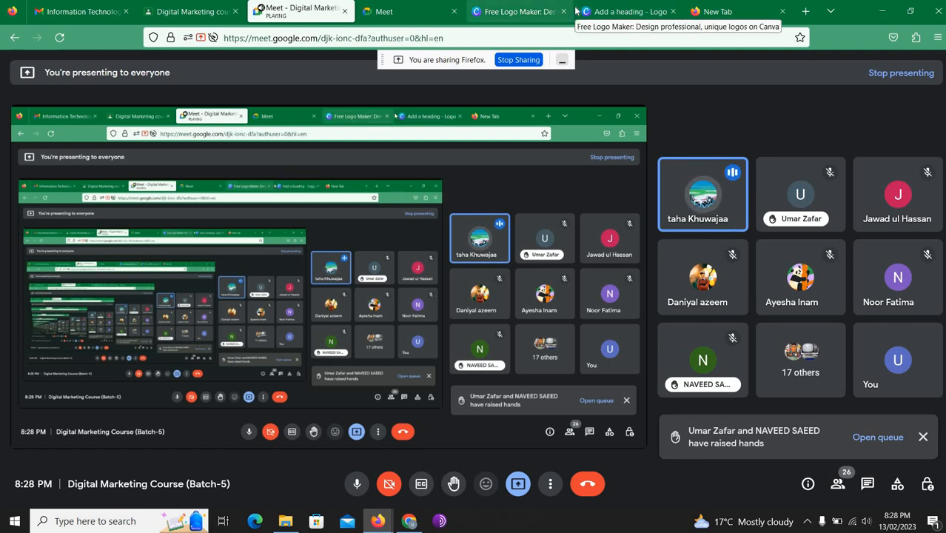
pyautogui.click(622, 13)
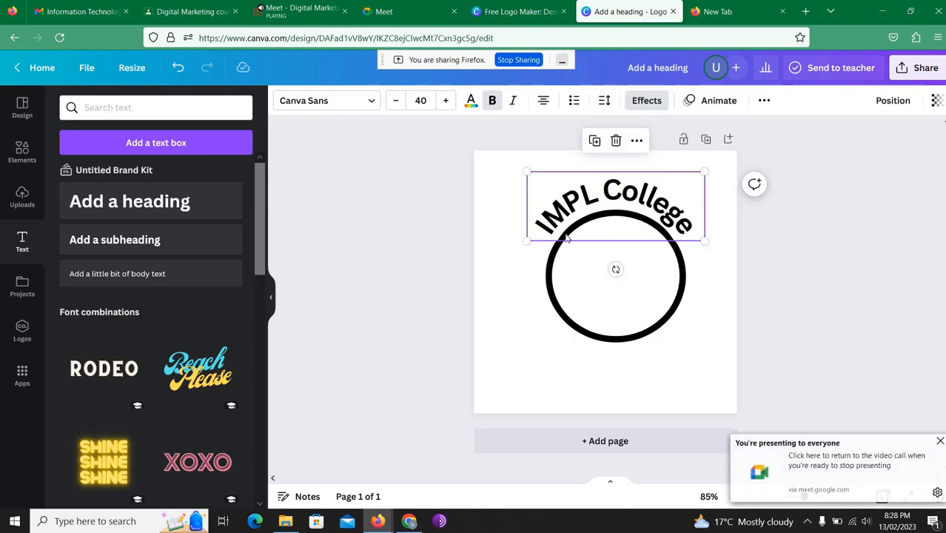
pyautogui.click(526, 280)
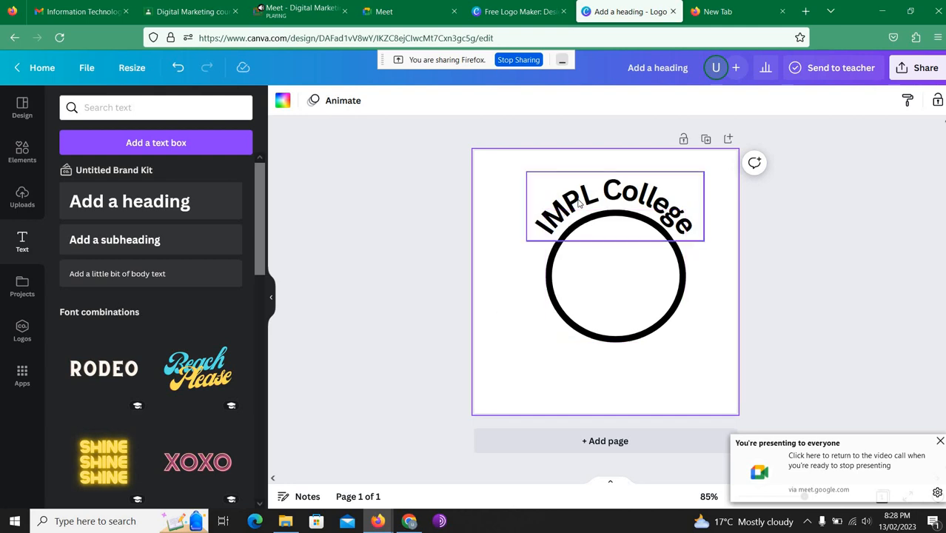
pyautogui.click(579, 205)
pyautogui.click(520, 293)
pyautogui.click(292, 11)
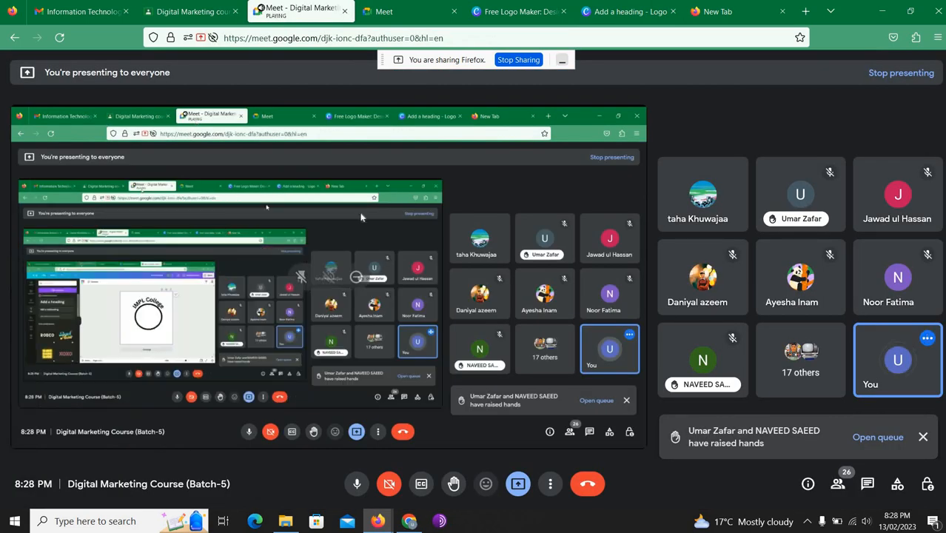
pyautogui.click(627, 12)
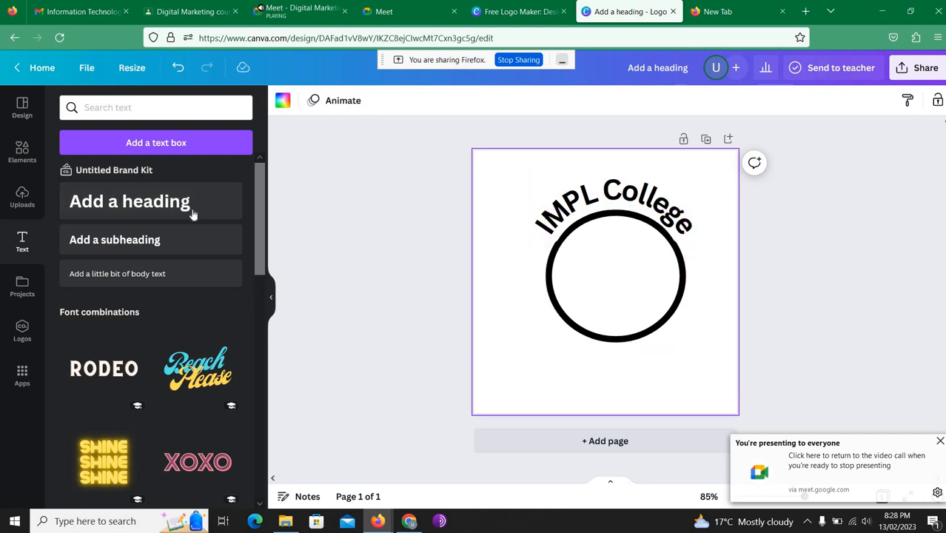
# Step: Add a subheading to the logo page and move it below the circle
pyautogui.click(27, 150)
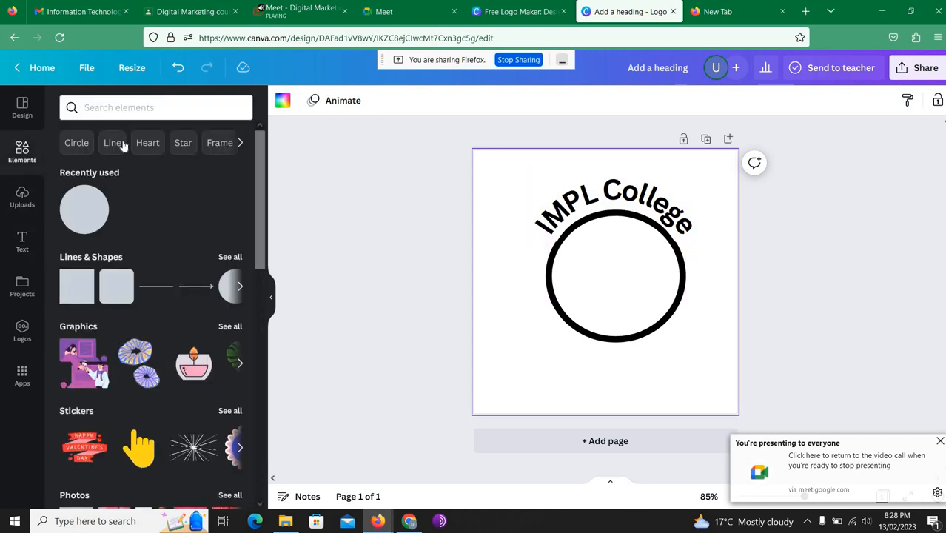
pyautogui.click(22, 242)
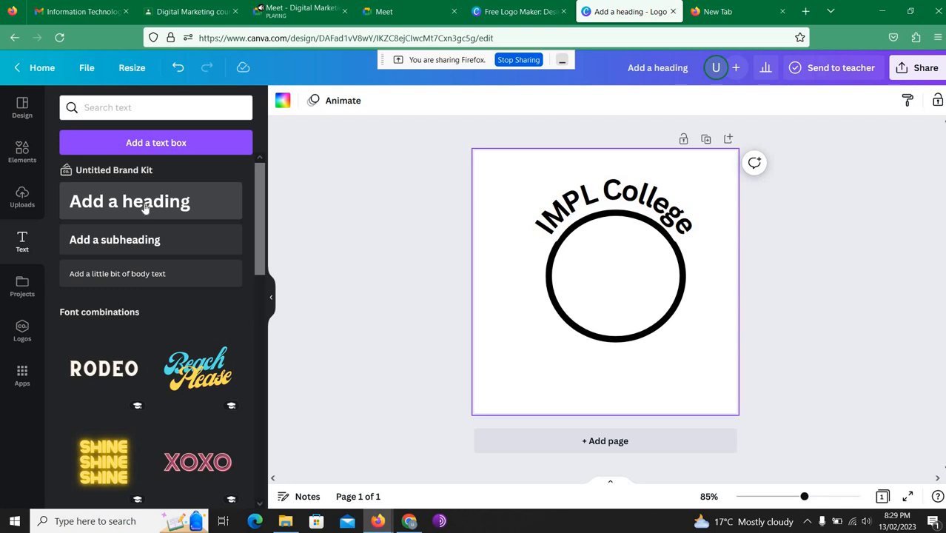
pyautogui.click(146, 238)
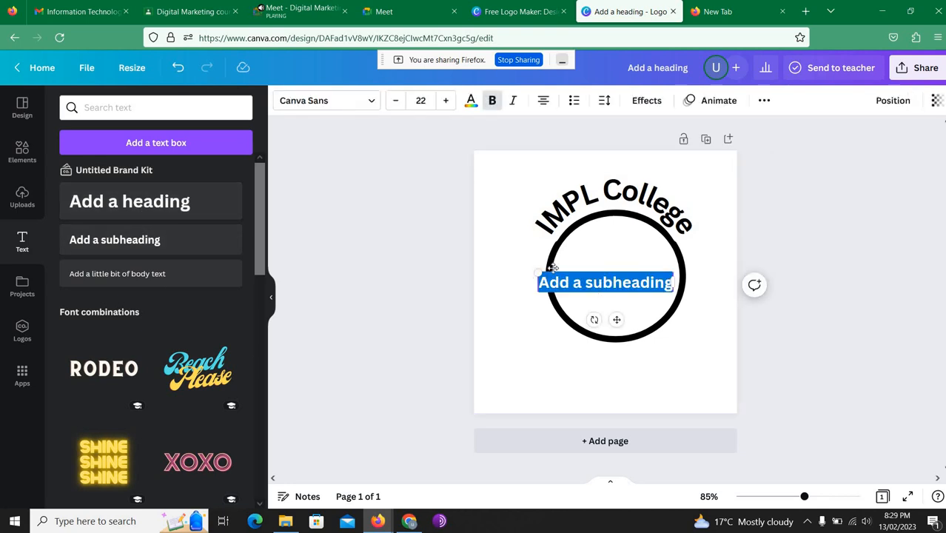
pyautogui.moveTo(553, 280); pyautogui.dragTo(546, 400)
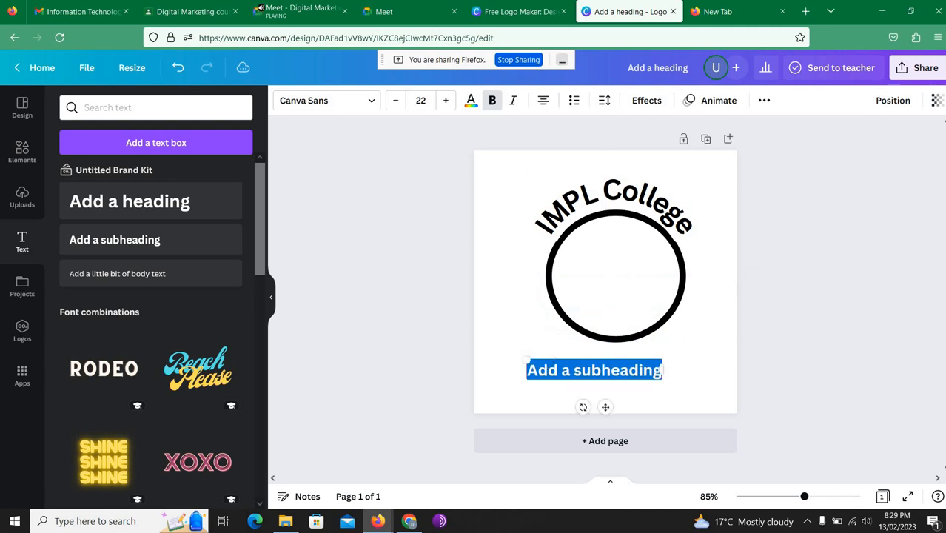
# Step: Replace the subheading's placeholder text with a sample construction company name
pyautogui.doubleClick(566, 370)
pyautogui.hotkey('ctrl', 'a')
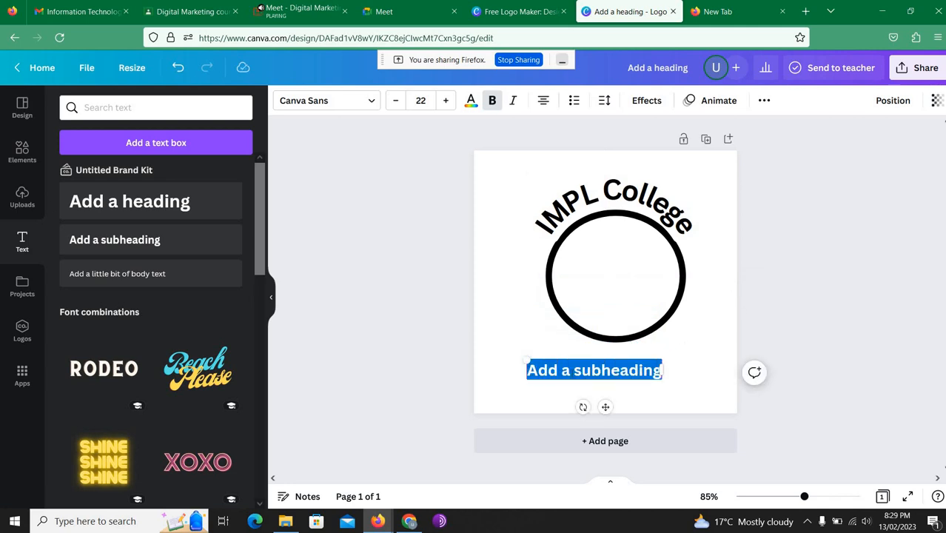
pyautogui.write('Usama')
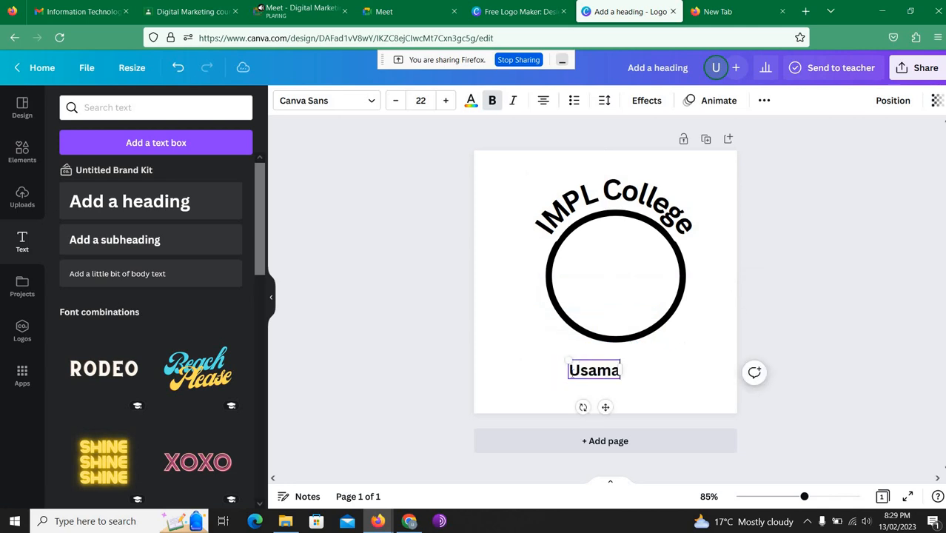
pyautogui.write(' Cons')
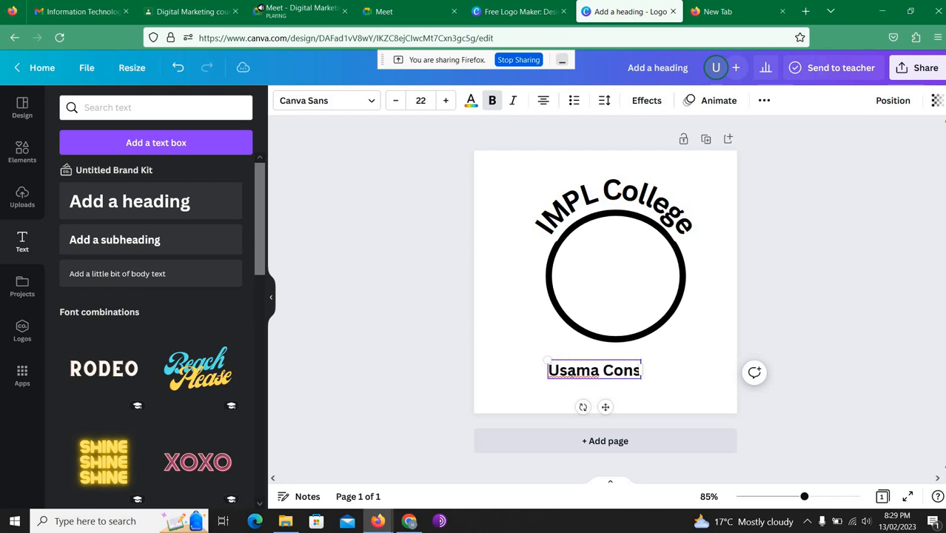
pyautogui.write('truction')
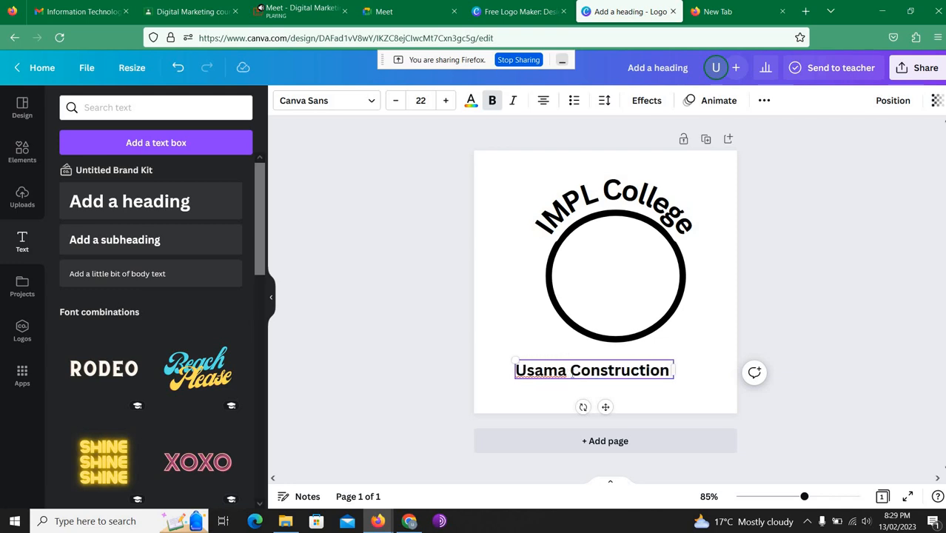
pyautogui.write('s')
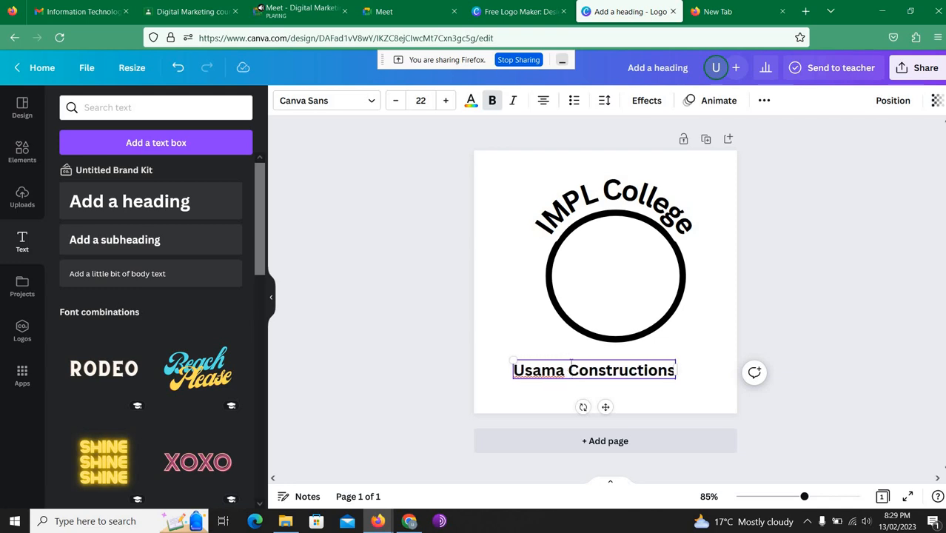
pyautogui.click(524, 348)
# Step: Replace the whole subheading text below the circle with "Quaid e Azam Biography"
pyautogui.click(542, 372)
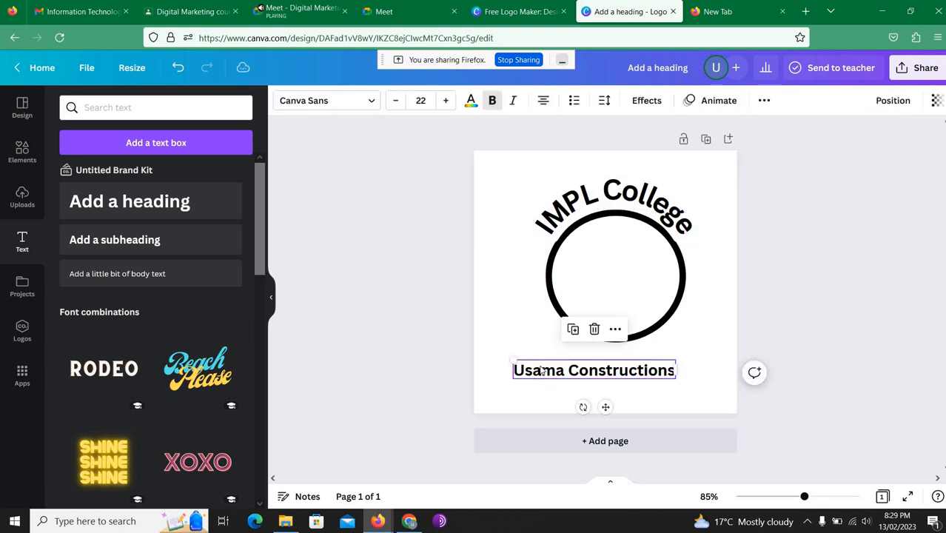
pyautogui.doubleClick(545, 369)
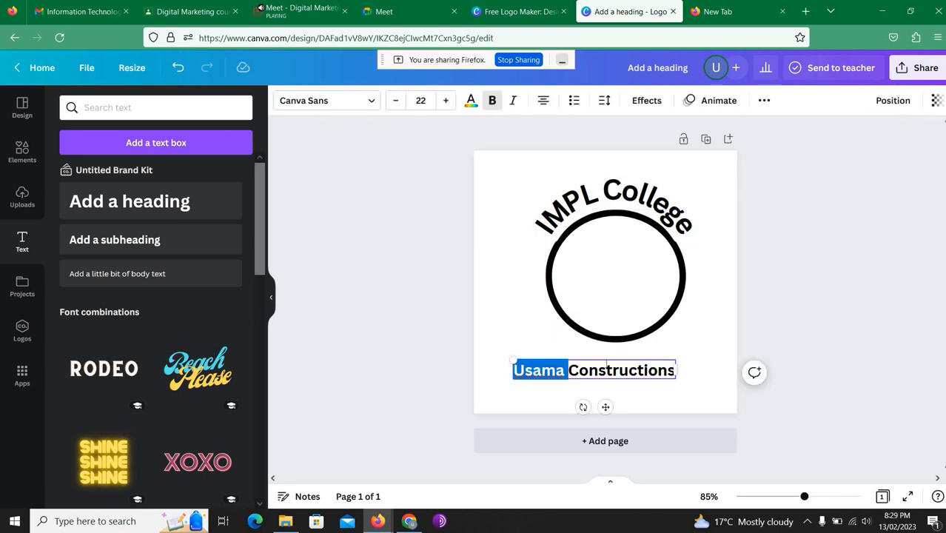
pyautogui.tripleClick(598, 368)
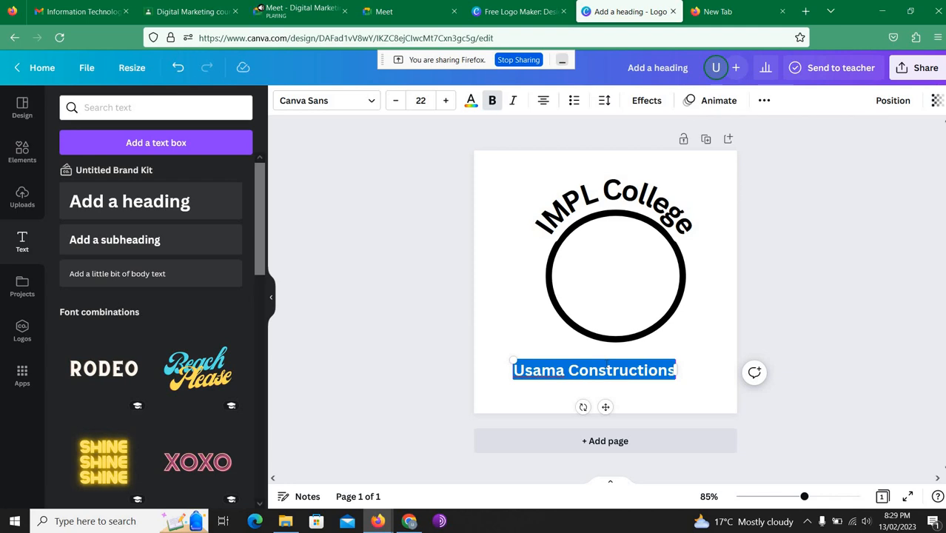
pyautogui.write('Q')
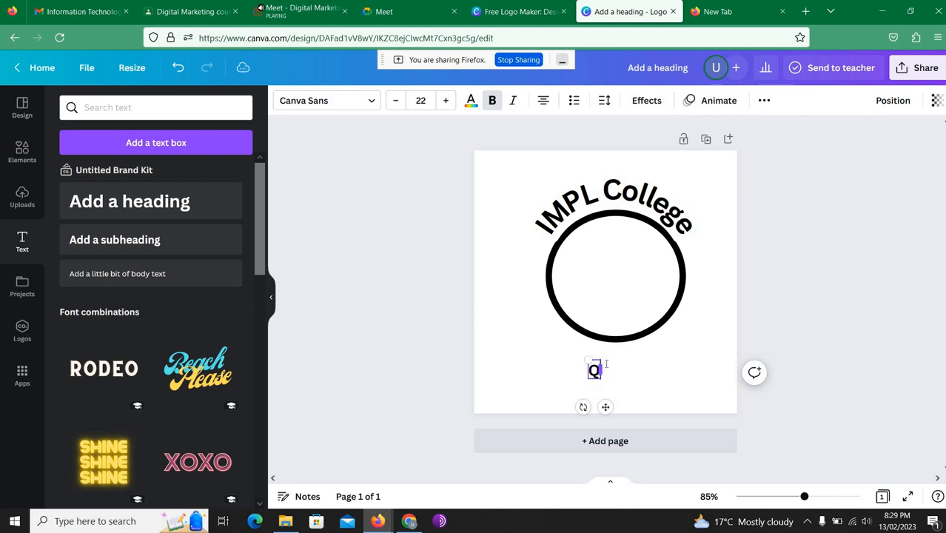
pyautogui.write('uaid e')
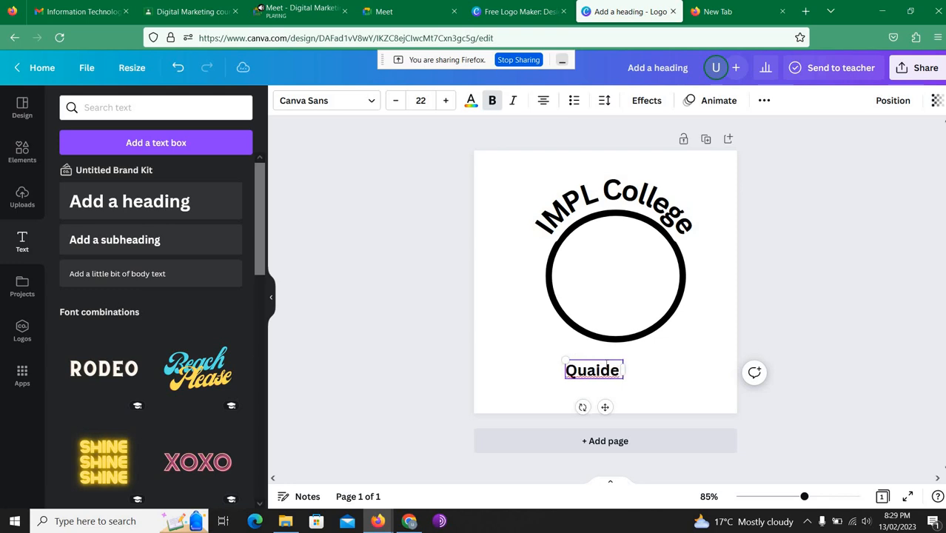
pyautogui.press('BackSpace')
pyautogui.write('e Az')
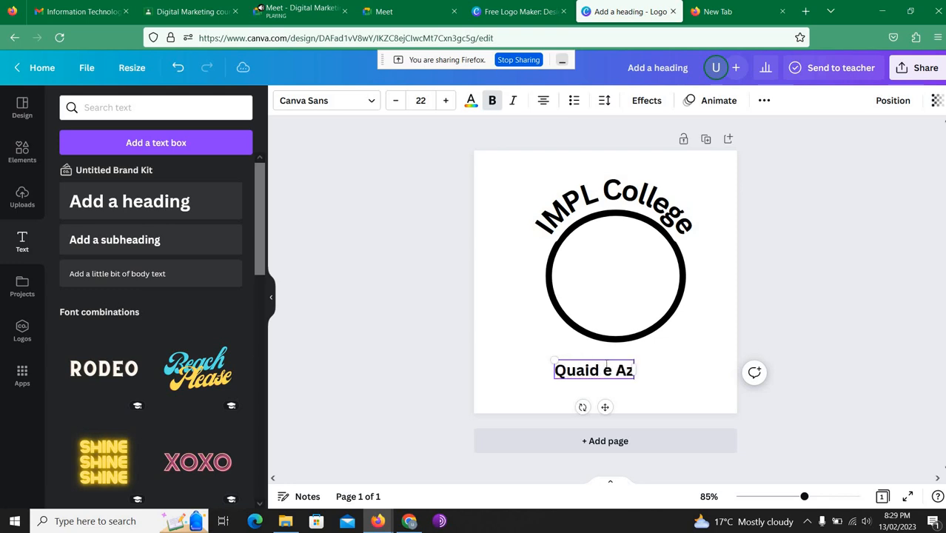
pyautogui.write('am Biogra')
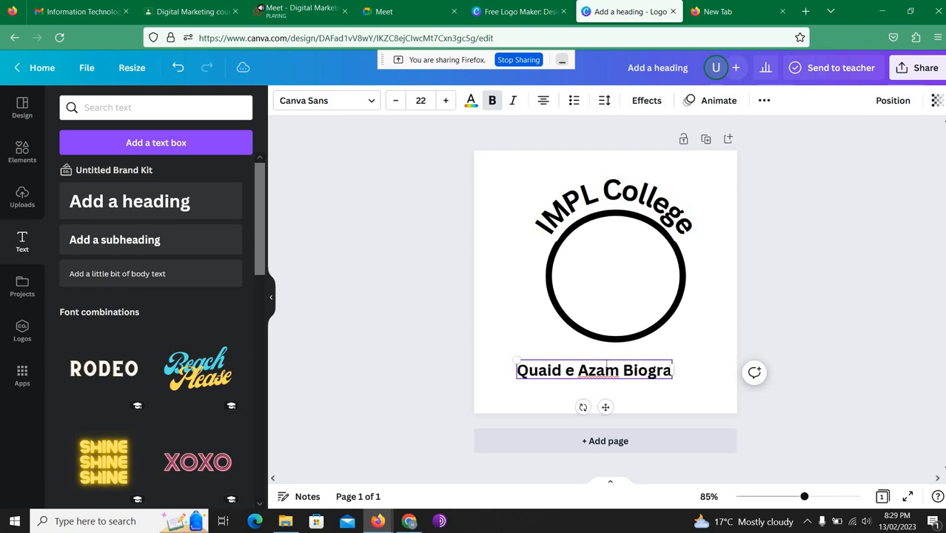
pyautogui.write('p')
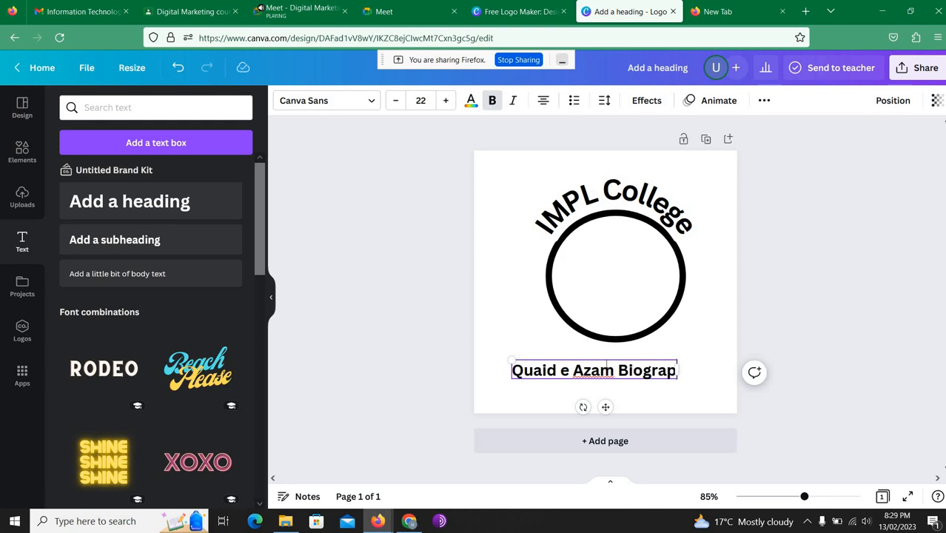
pyautogui.write('hy')
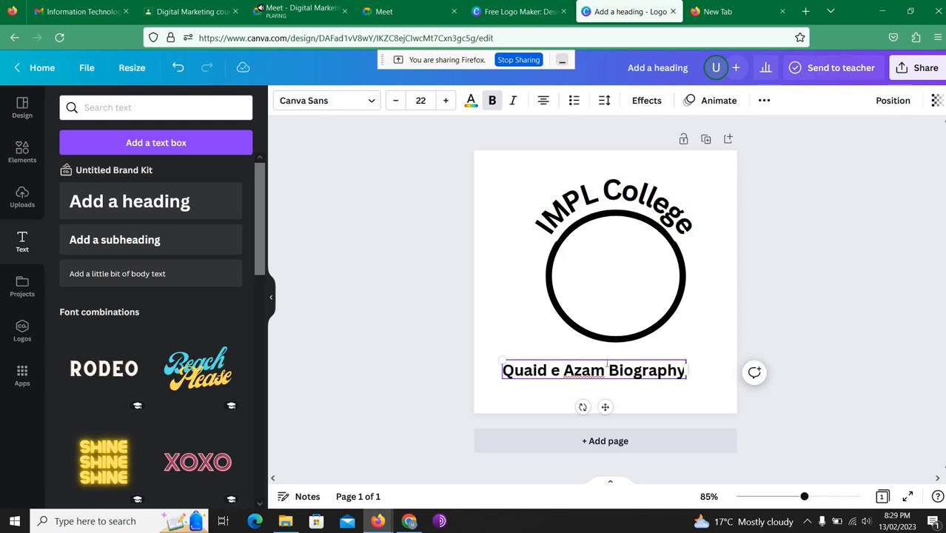
pyautogui.click(725, 314)
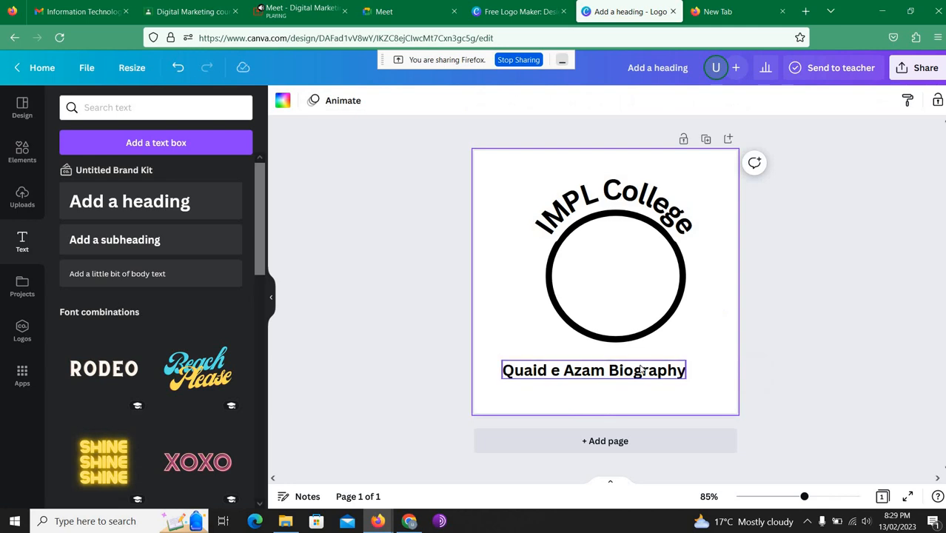
pyautogui.click(644, 368)
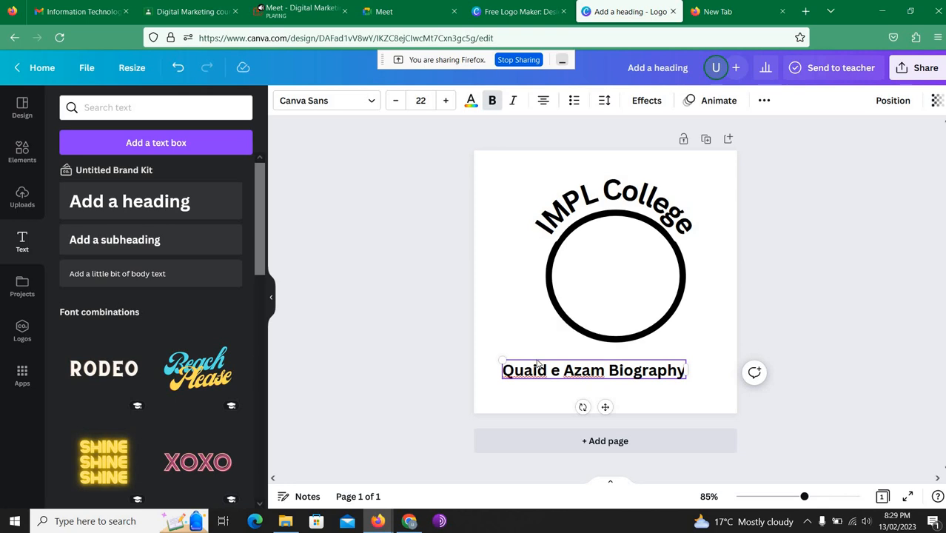
pyautogui.press('Escape')
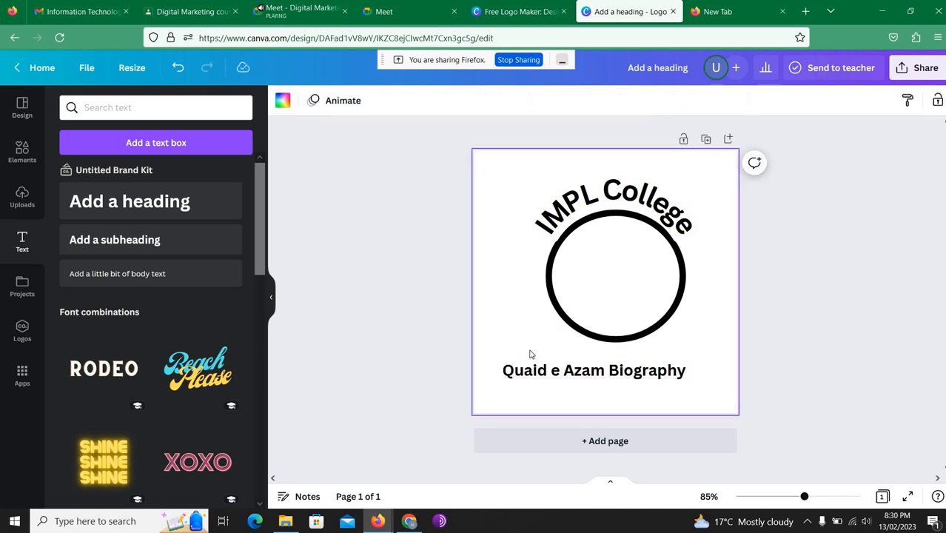
# Step: Undo the subheading's text edits, placement and insertion, leaving only the circle and the curved heading
pyautogui.hotkey('ctrl', 'z')
pyautogui.hotkey('ctrl', 'z')
pyautogui.hotkey('ctrl', 'z')
pyautogui.hotkey('ctrl', 'z')
pyautogui.hotkey('ctrl', 'z')
pyautogui.hotkey('ctrl', 'z')
pyautogui.hotkey('ctrl', 'z')
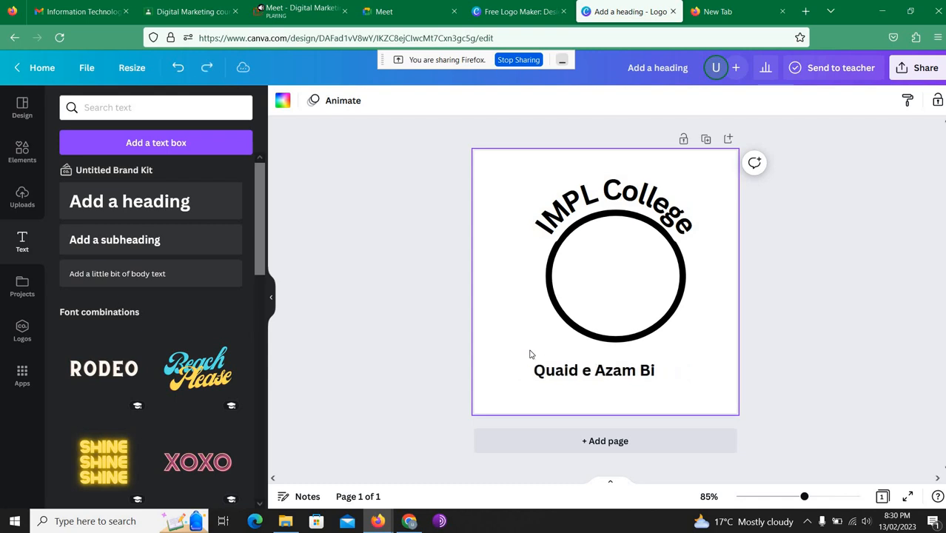
pyautogui.hotkey('ctrl', 'z')
pyautogui.hotkey('ctrl', 'z')
pyautogui.hotkey('ctrl', 'z')
pyautogui.hotkey('ctrl', 'z')
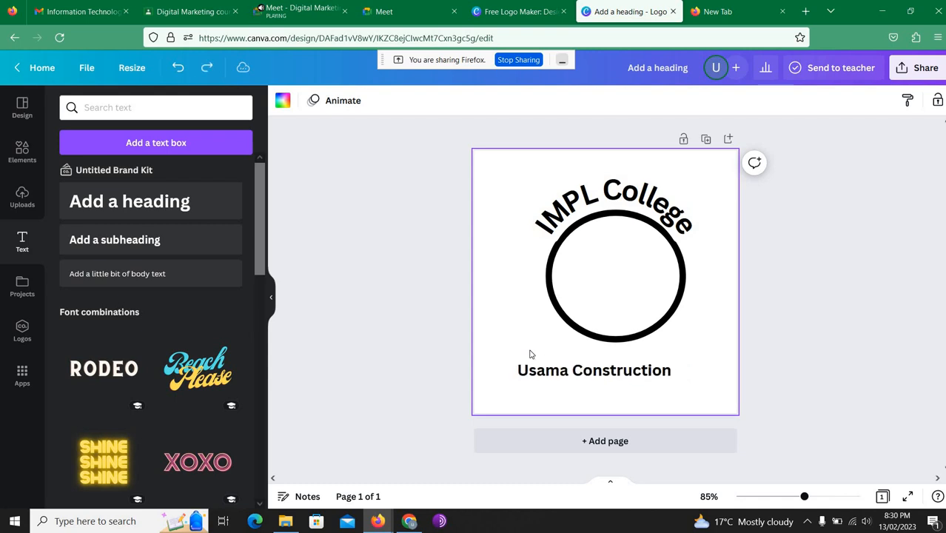
pyautogui.hotkey('ctrl', 'z')
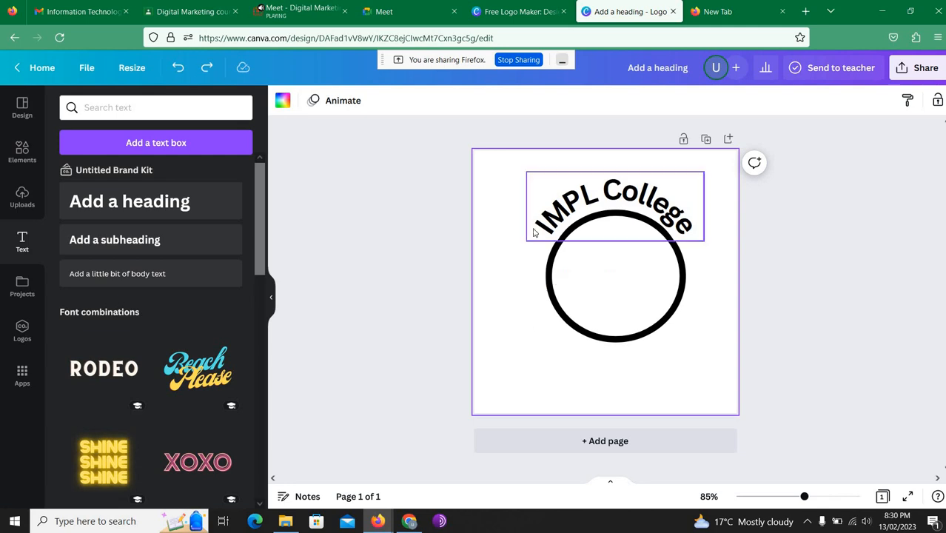
# Step: Look in on the Google Meet call once more and return to the Canva logo design
pyautogui.click(305, 11)
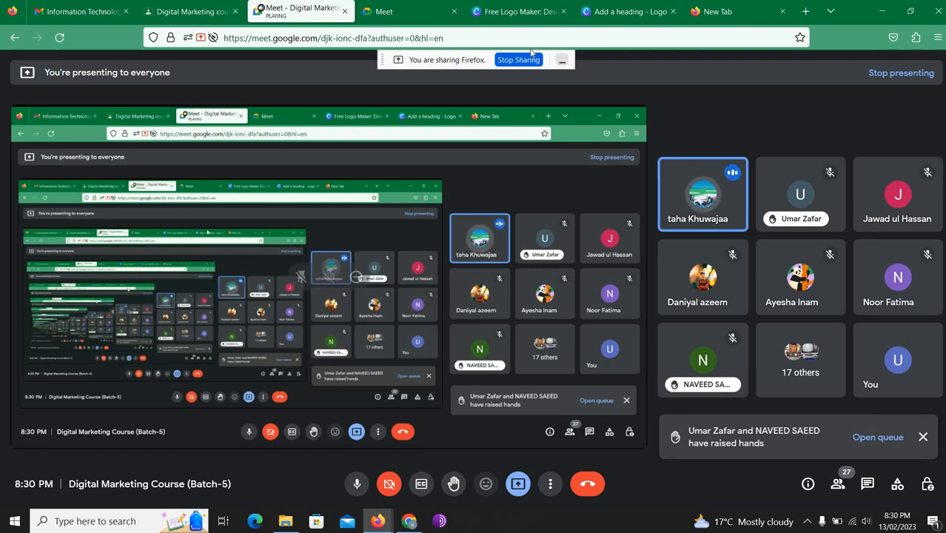
pyautogui.click(614, 14)
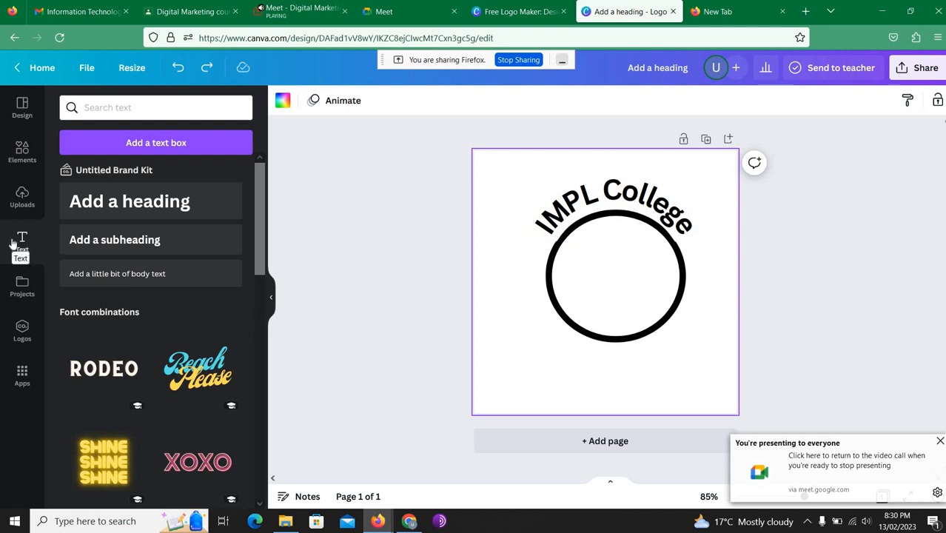
# Step: Add a line of body text, move it above the curved heading near the page's upper-left corner, and delete it
pyautogui.click(102, 273)
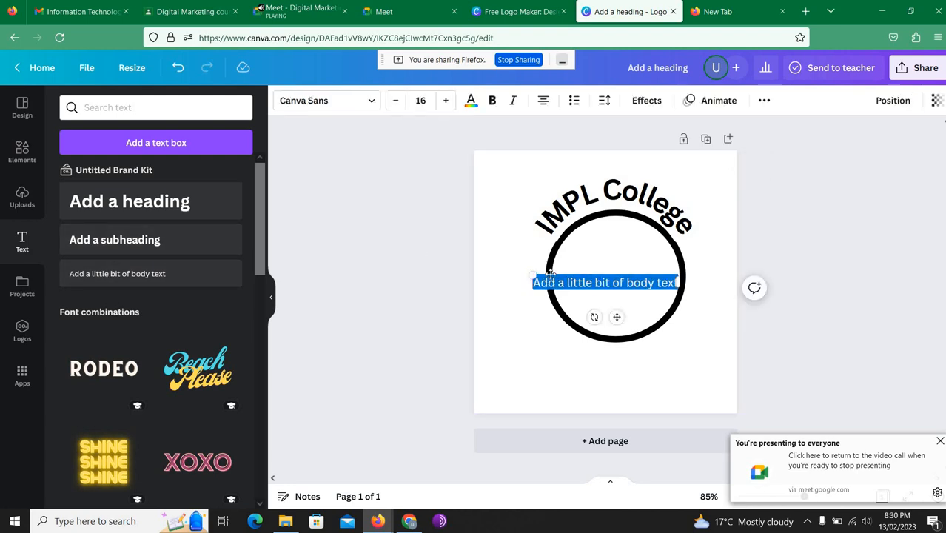
pyautogui.moveTo(551, 273); pyautogui.dragTo(510, 162)
pyautogui.click(510, 163)
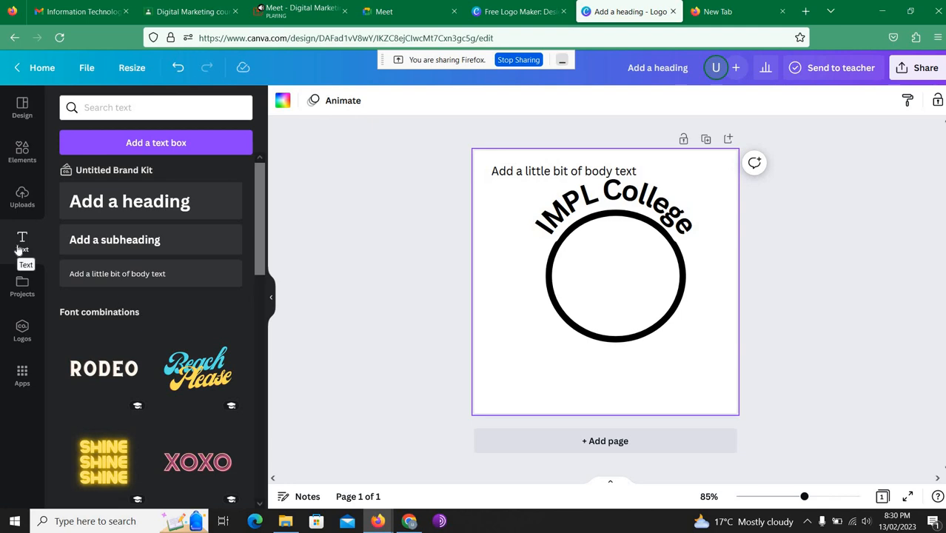
pyautogui.click(497, 180)
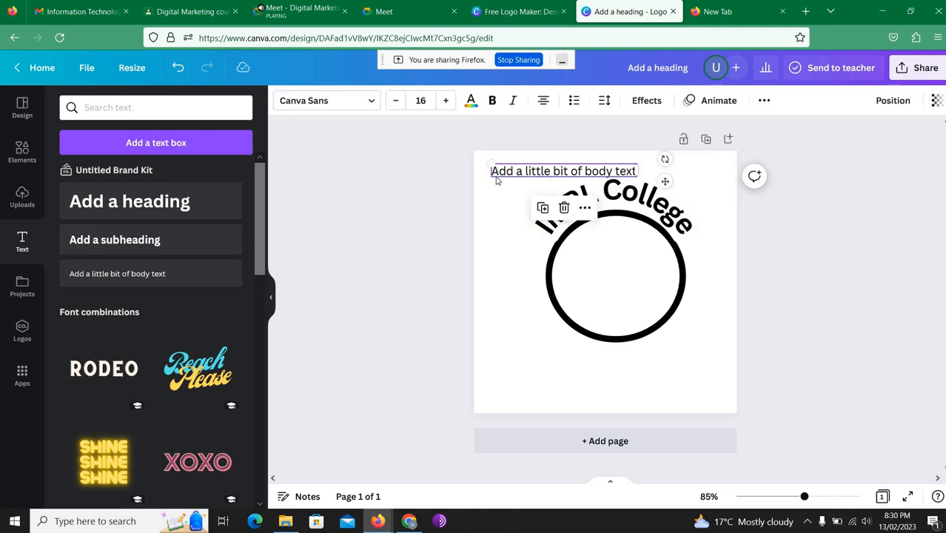
pyautogui.press('Delete')
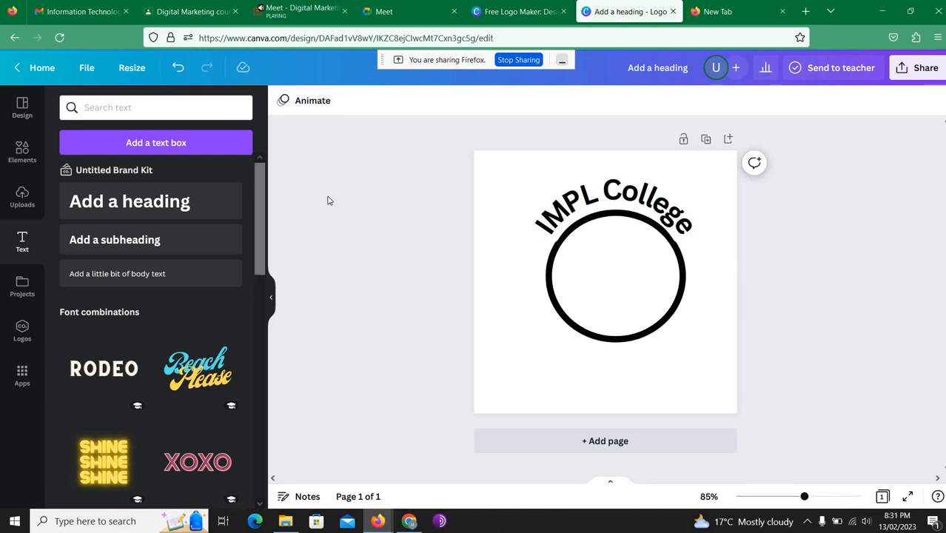
# Step: Add a second heading across the circle and clear its placeholder text
pyautogui.click(21, 193)
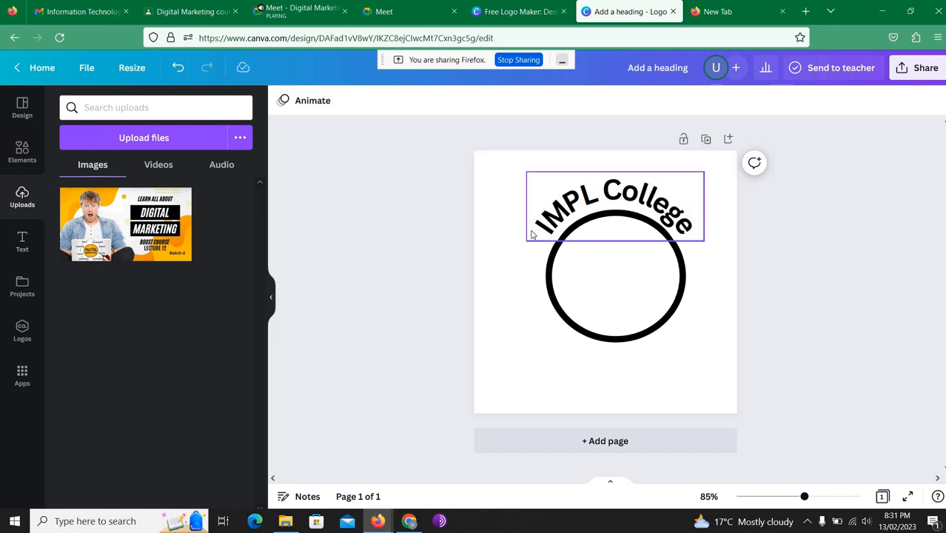
pyautogui.click(29, 250)
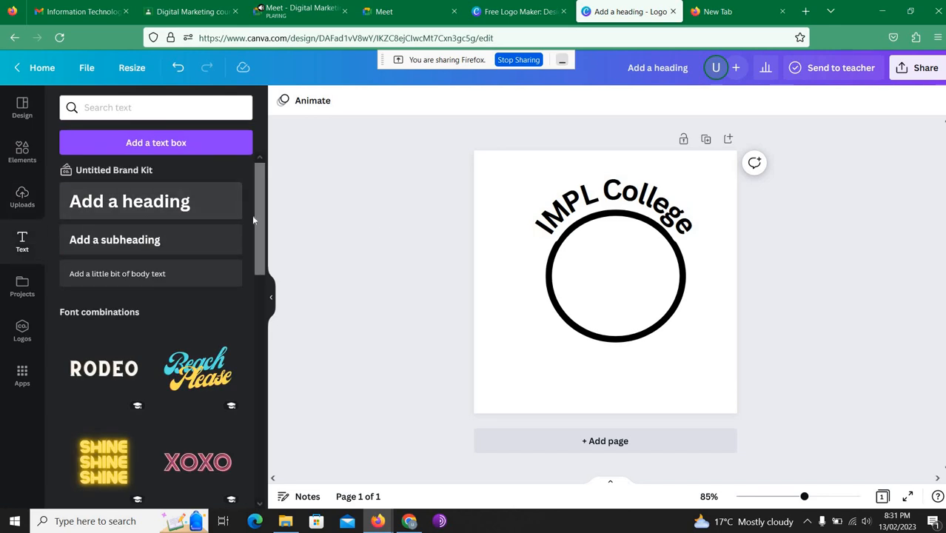
pyautogui.click(189, 207)
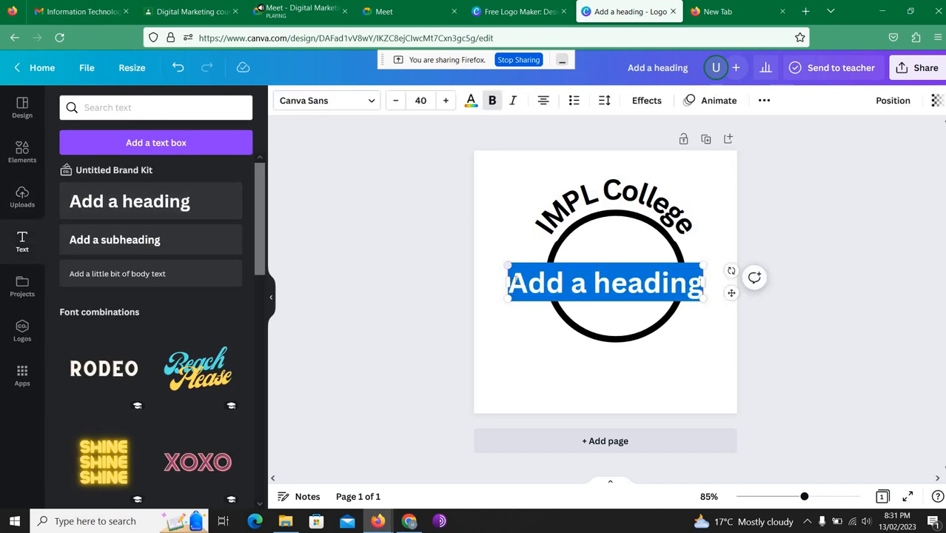
pyautogui.click(534, 306)
pyautogui.click(532, 276)
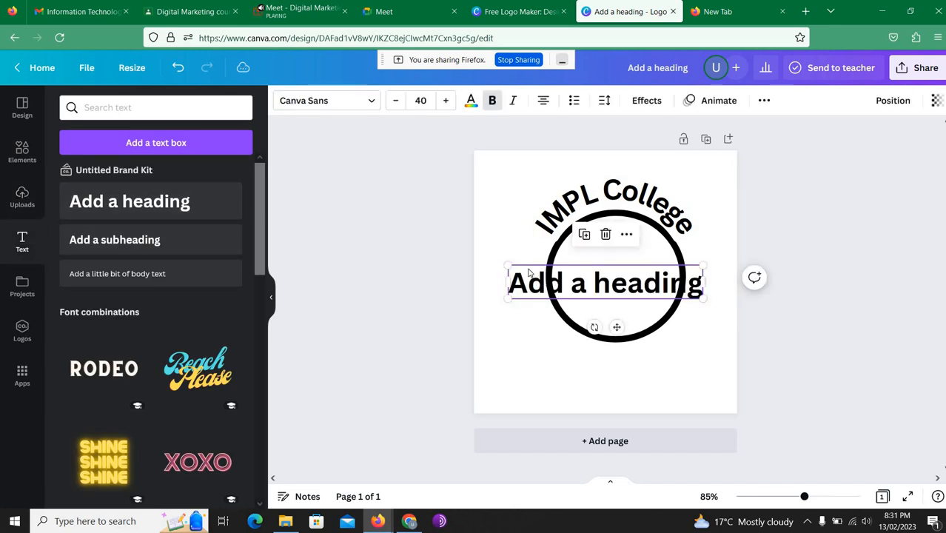
pyautogui.click(524, 264)
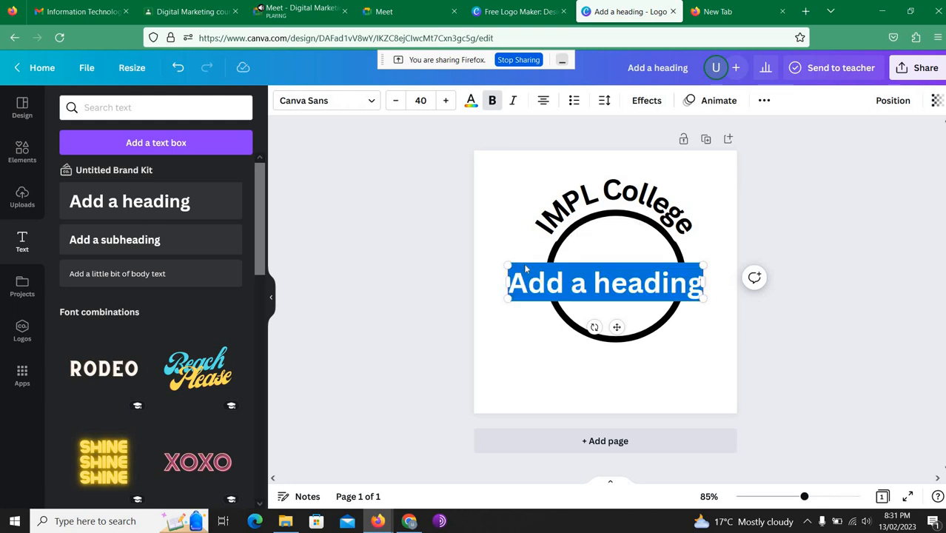
pyautogui.press('BackSpace')
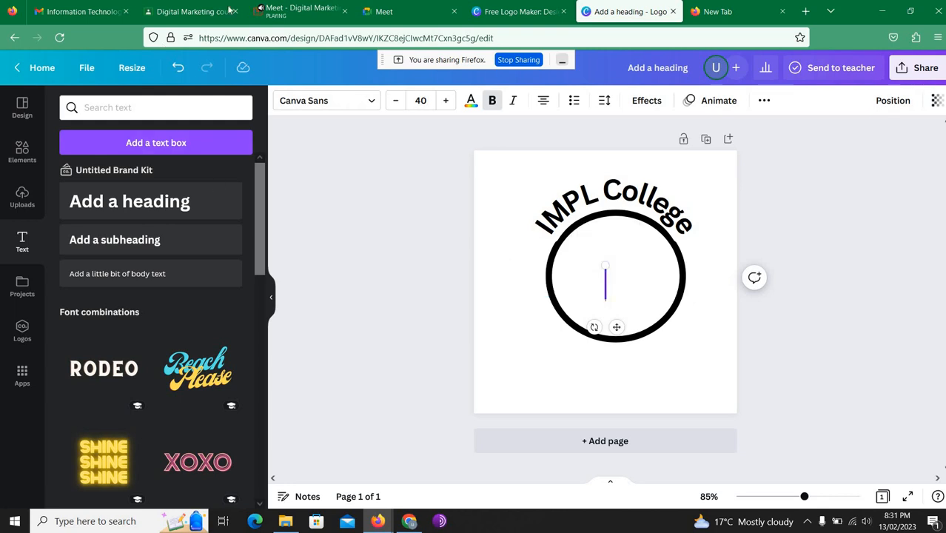
# Step: Check the Google Meet call, return to the Canva logo design and discard the empty heading
pyautogui.click(296, 11)
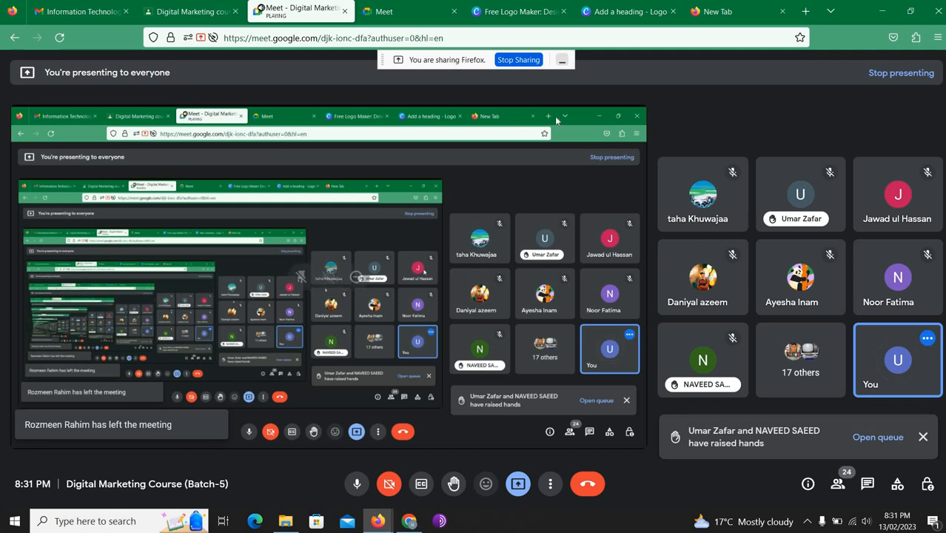
pyautogui.click(616, 15)
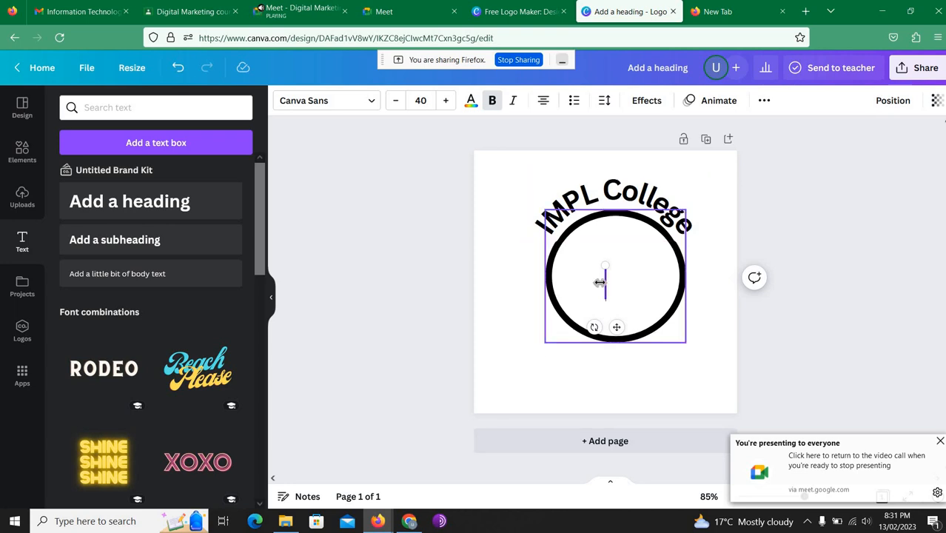
pyautogui.click(521, 370)
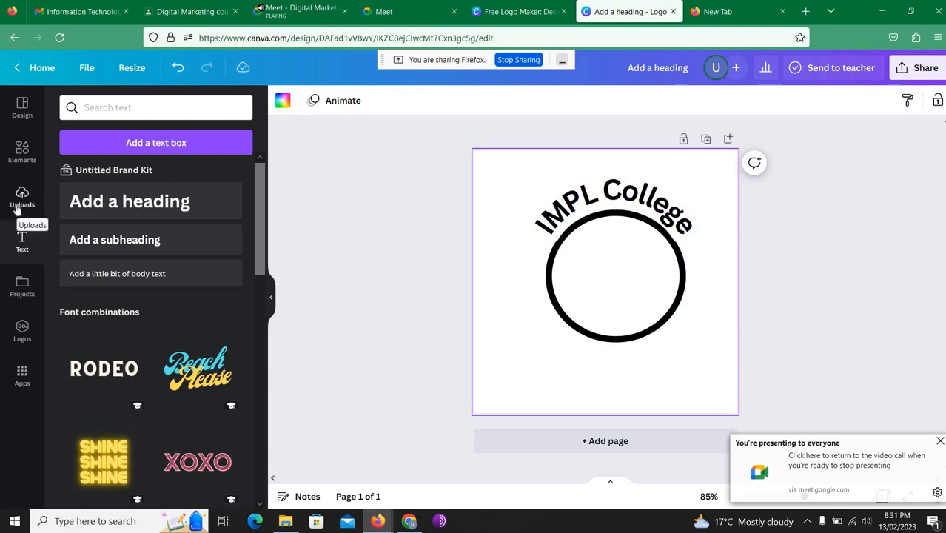
# Step: Search the elements for "book", add the black outlined open-book graphic and centre it horizontally inside the circle
pyautogui.click(24, 152)
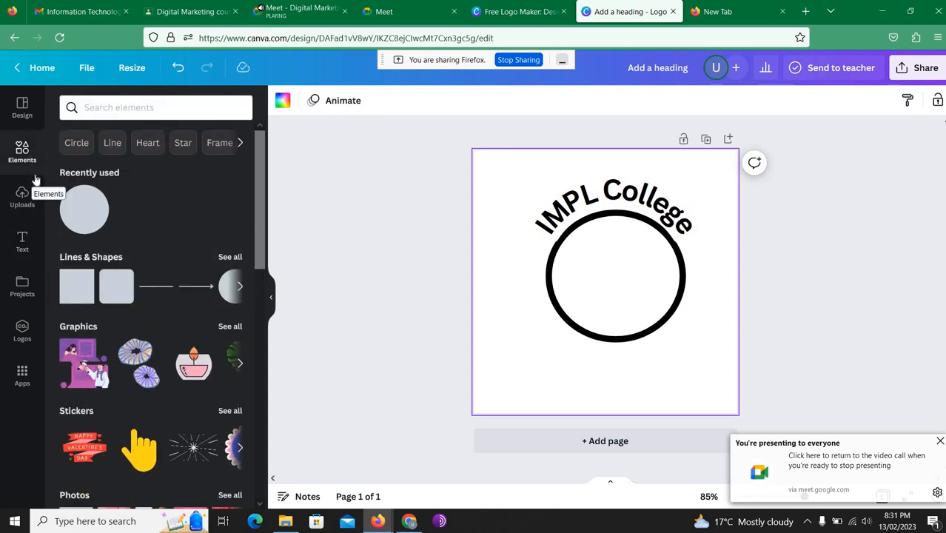
pyautogui.click(107, 108)
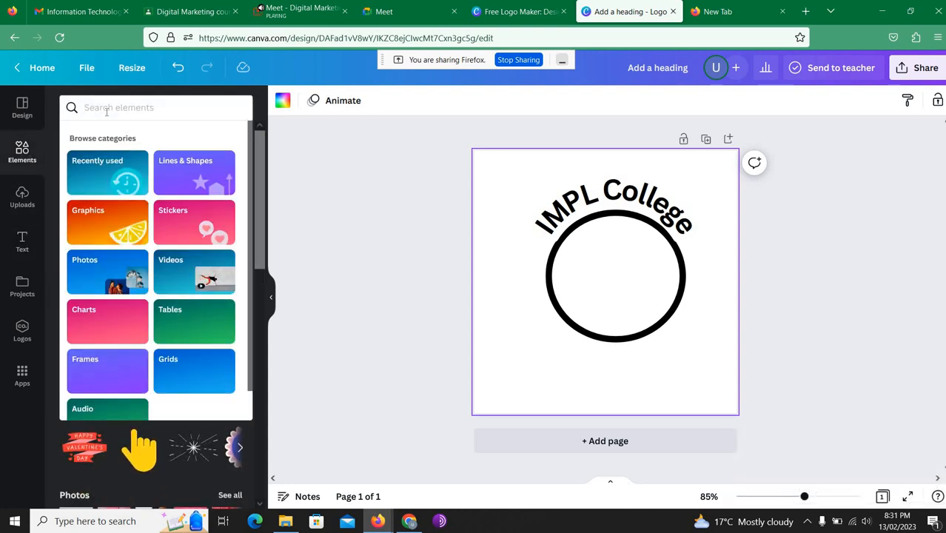
pyautogui.write('book')
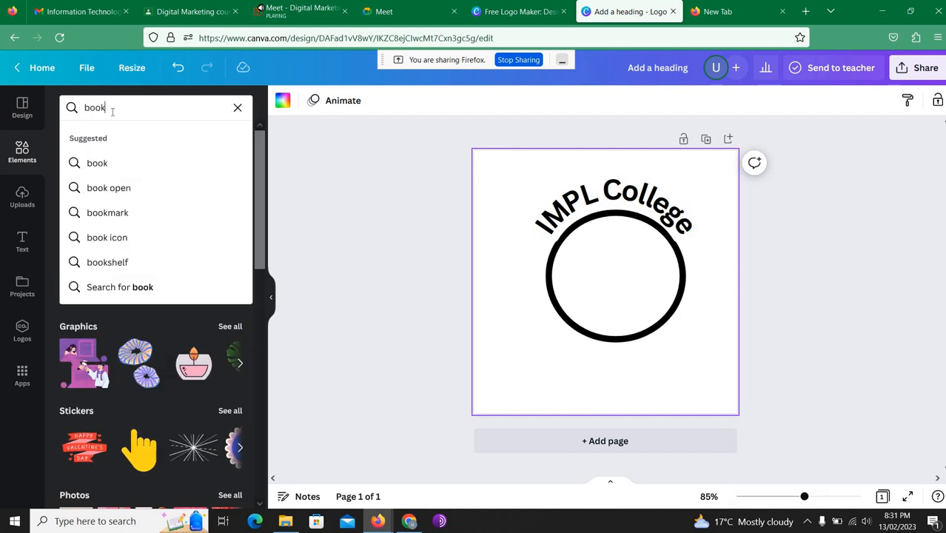
pyautogui.click(110, 159)
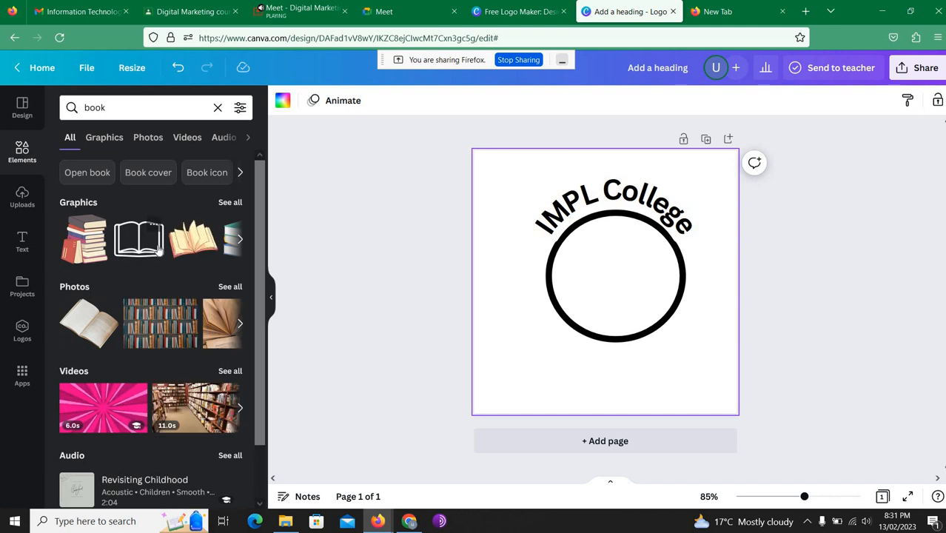
pyautogui.click(239, 239)
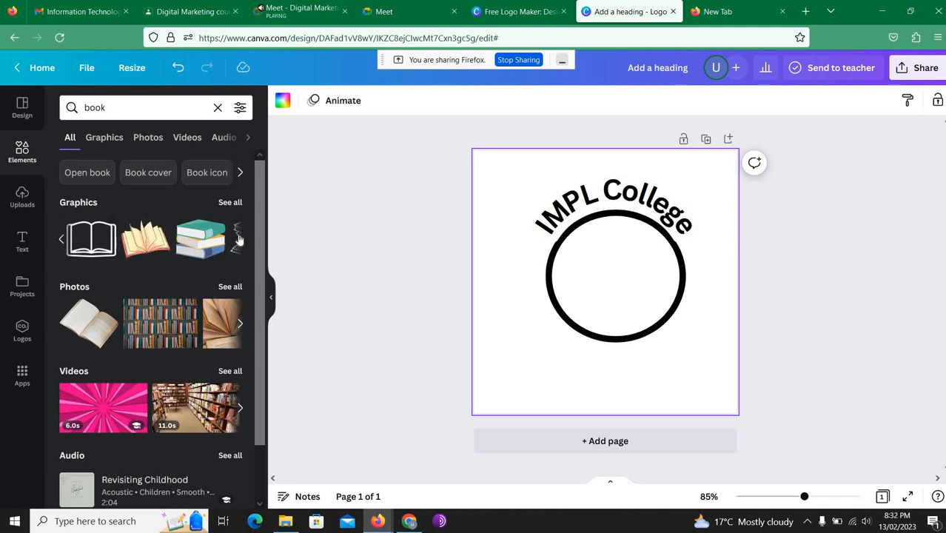
pyautogui.click(59, 239)
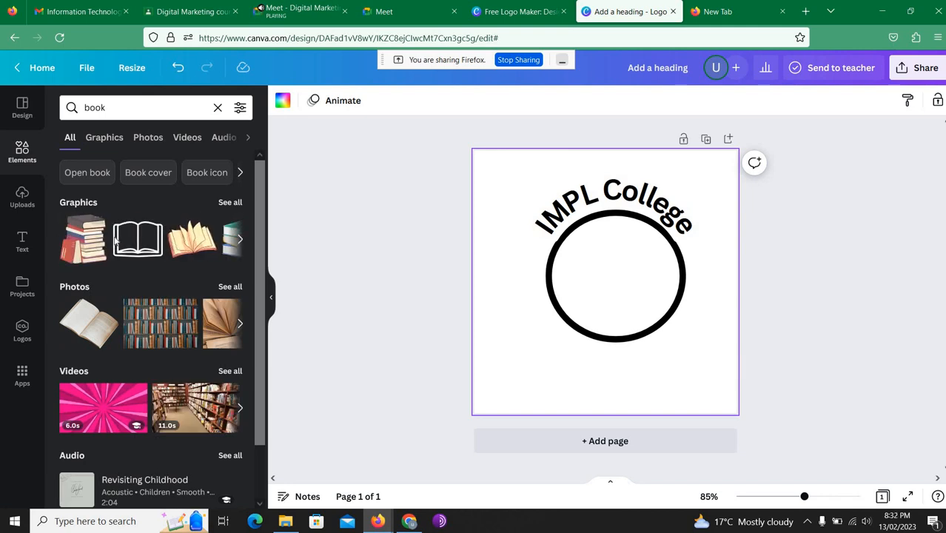
pyautogui.click(134, 242)
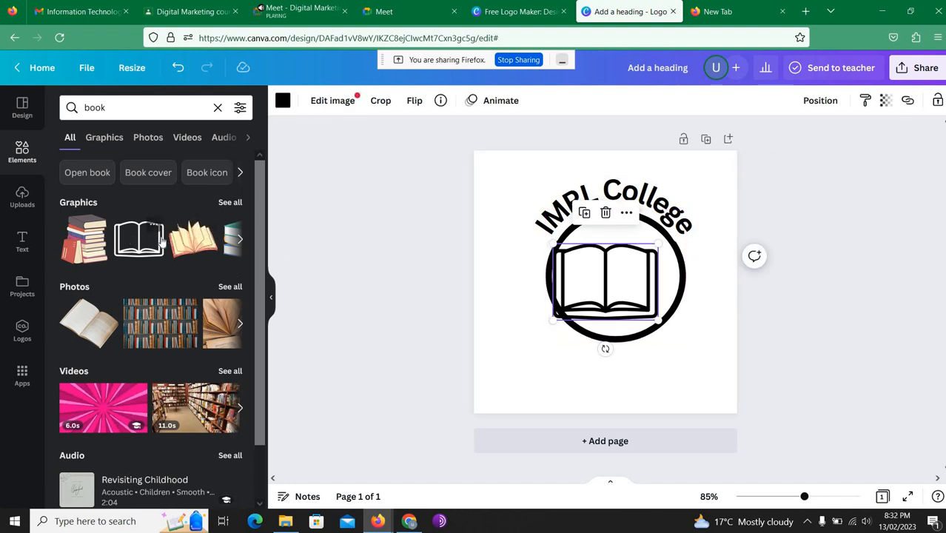
pyautogui.moveTo(601, 275); pyautogui.dragTo(607, 273)
pyautogui.click(576, 232)
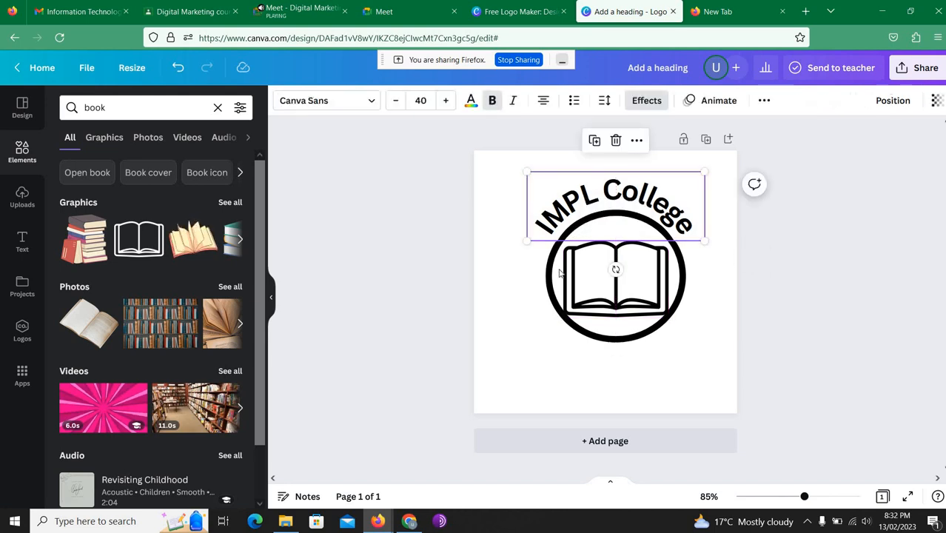
# Step: Enlarge the circle by widening it on both sides and extending it downward around the book
pyautogui.click(682, 274)
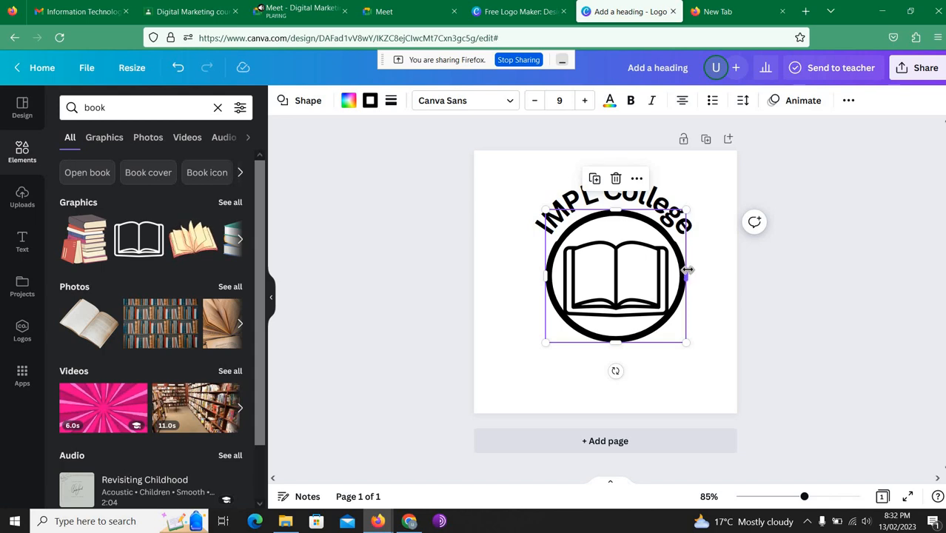
pyautogui.moveTo(686, 272); pyautogui.dragTo(689, 271)
pyautogui.moveTo(617, 338); pyautogui.dragTo(616, 359)
pyautogui.moveTo(534, 286); pyautogui.dragTo(527, 285)
# Step: Move the curved "IMPL College" heading up so it sits clear above the enlarged circle
pyautogui.click(553, 196)
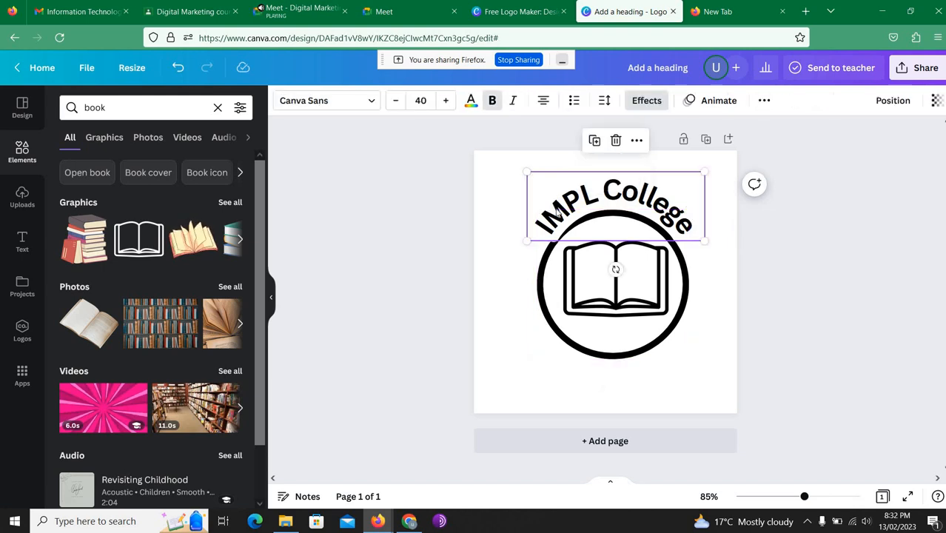
pyautogui.moveTo(554, 209); pyautogui.dragTo(556, 210)
pyautogui.click(511, 348)
# Step: Search the elements for "construction"
pyautogui.click(617, 287)
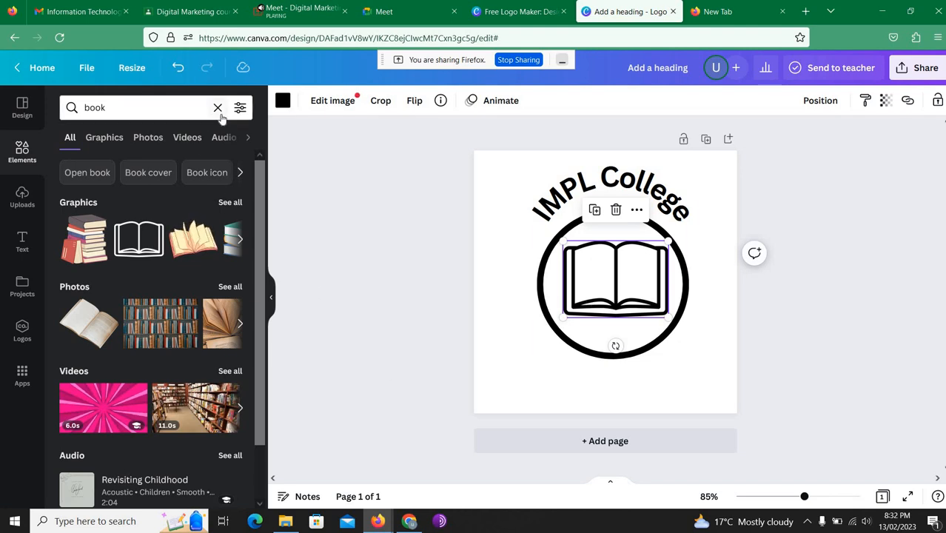
pyautogui.doubleClick(171, 107)
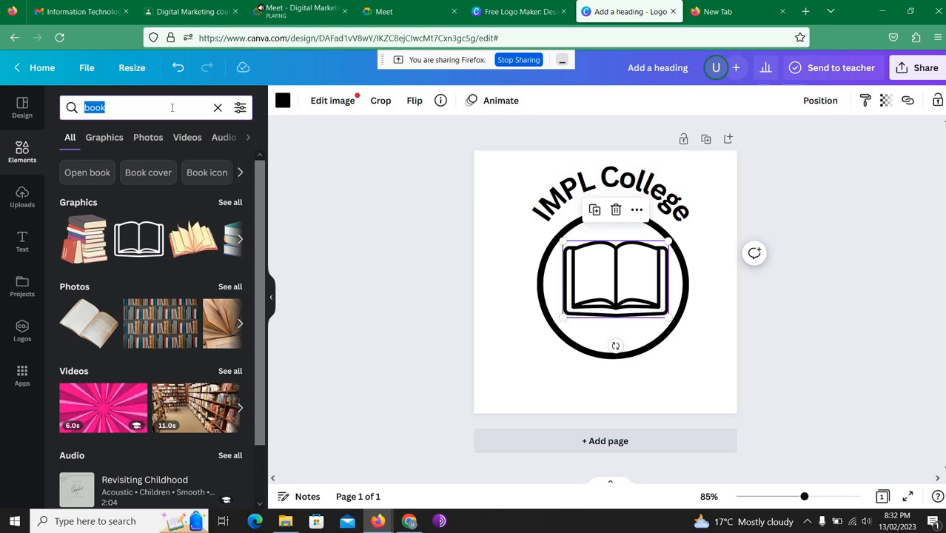
pyautogui.write('const')
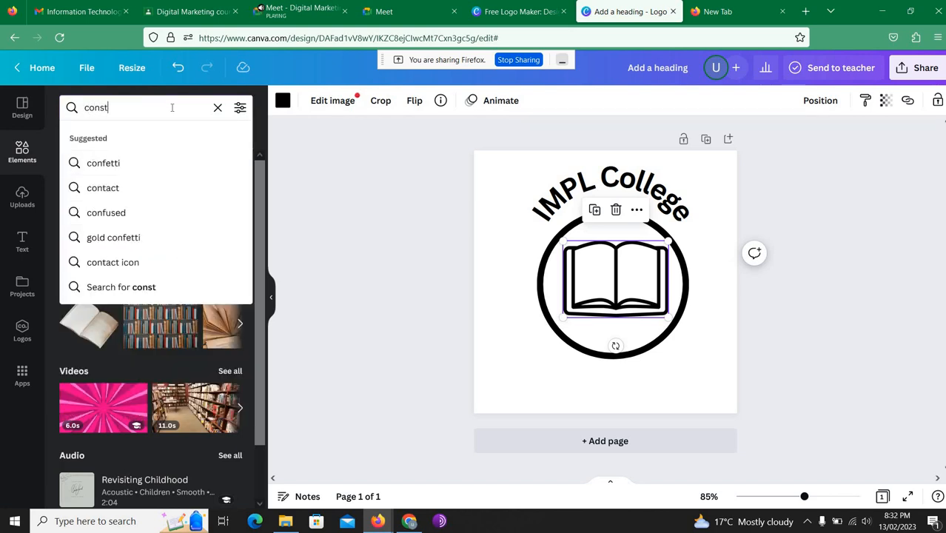
pyautogui.write('ruction')
pyautogui.press('Return')
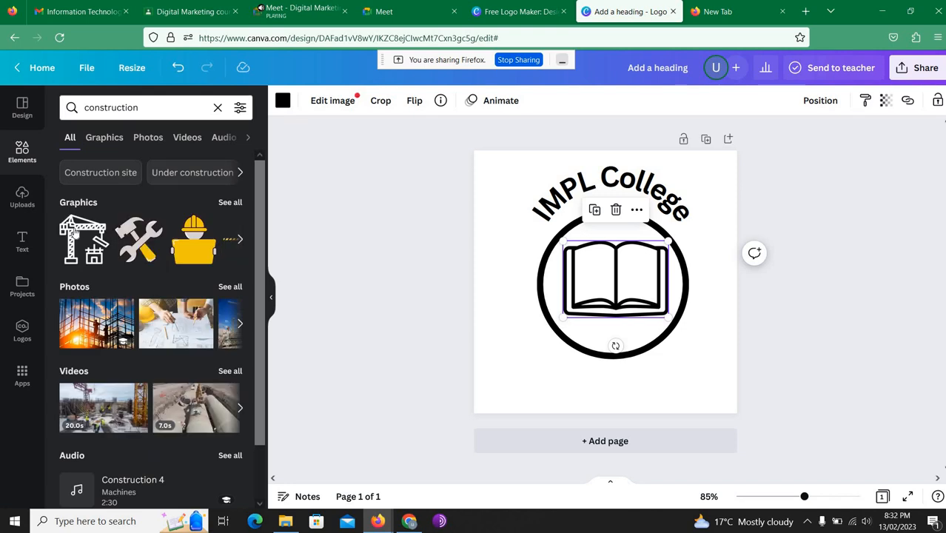
# Step: Place the black tower crane graphic over the circle's left side and the construction-site illustration in the page's upper-left corner
pyautogui.moveTo(74, 235); pyautogui.dragTo(512, 259)
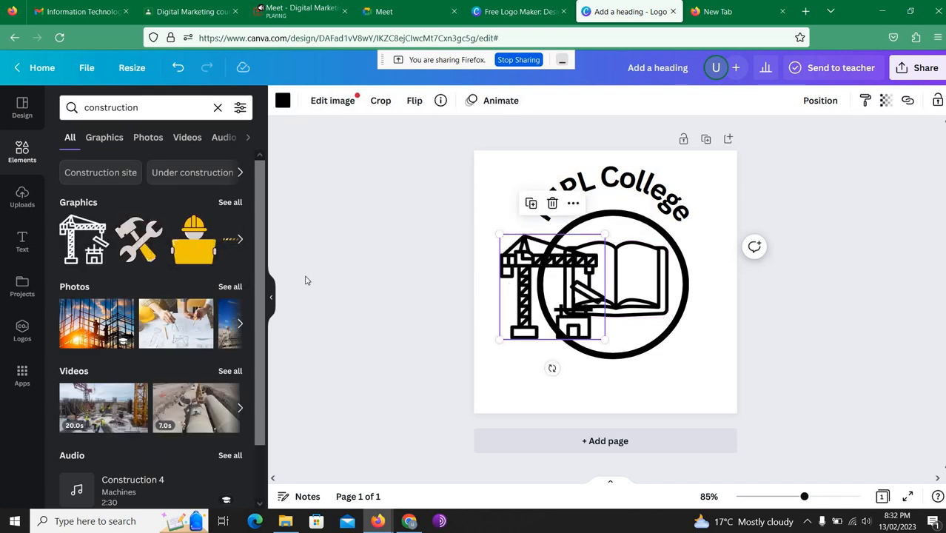
pyautogui.click(240, 241)
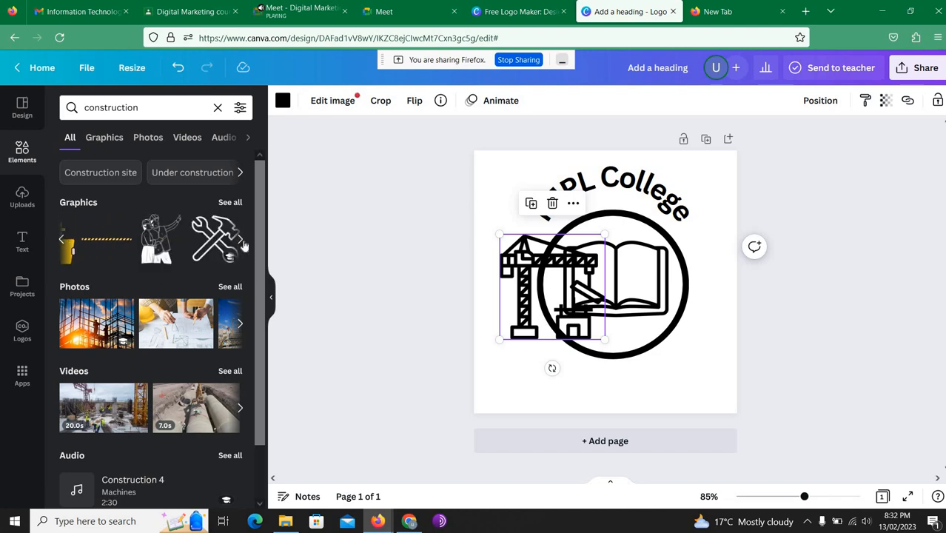
pyautogui.click(240, 241)
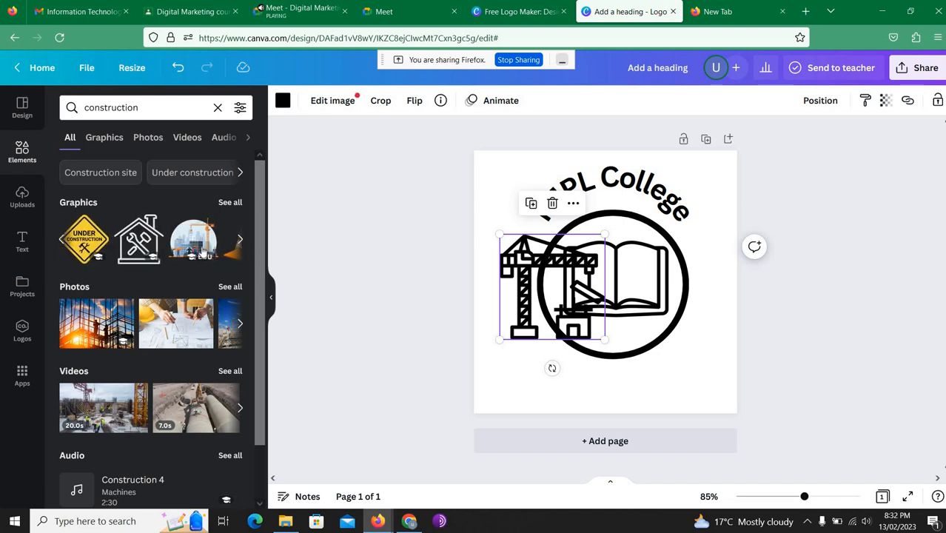
pyautogui.moveTo(194, 240); pyautogui.dragTo(516, 203)
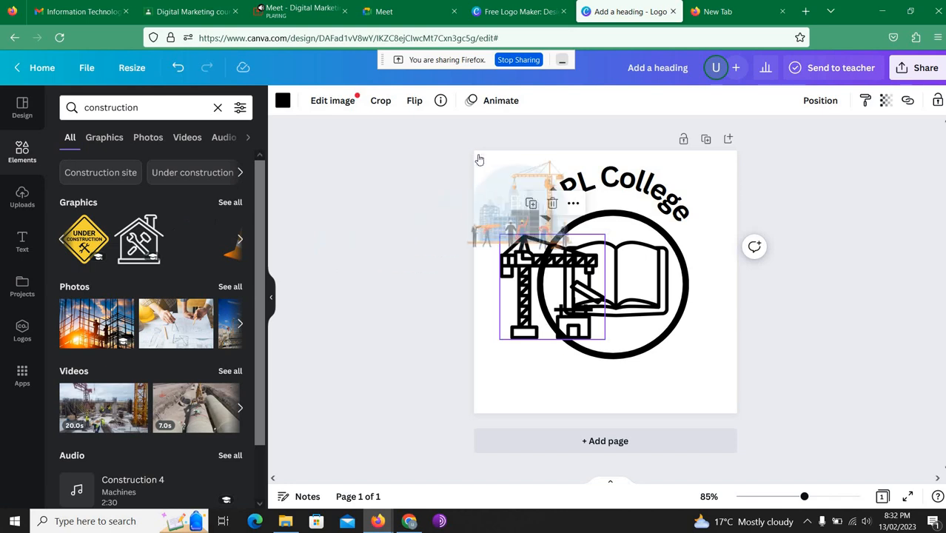
# Step: Admit the waiting participant to the Google Meet call and return to the Canva logo design
pyautogui.click(299, 10)
pyautogui.click(599, 122)
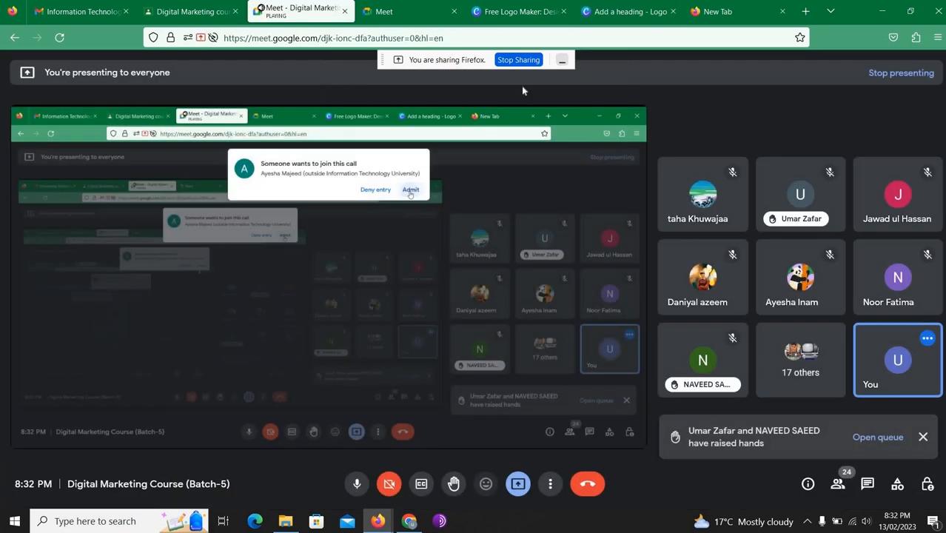
pyautogui.click(613, 11)
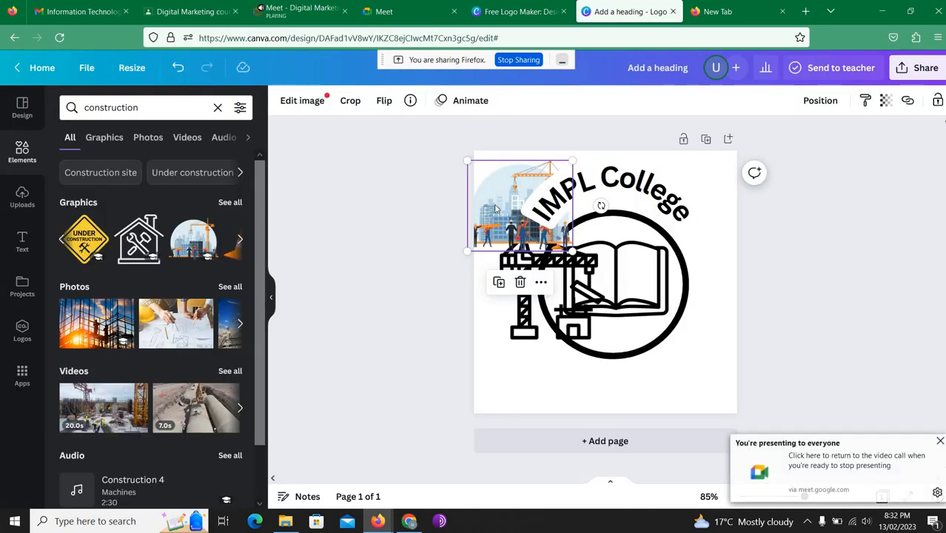
# Step: Delete the construction-site illustration and the tower crane graphic from the logo
pyautogui.press('Delete')
pyautogui.click(511, 273)
pyautogui.press('Delete')
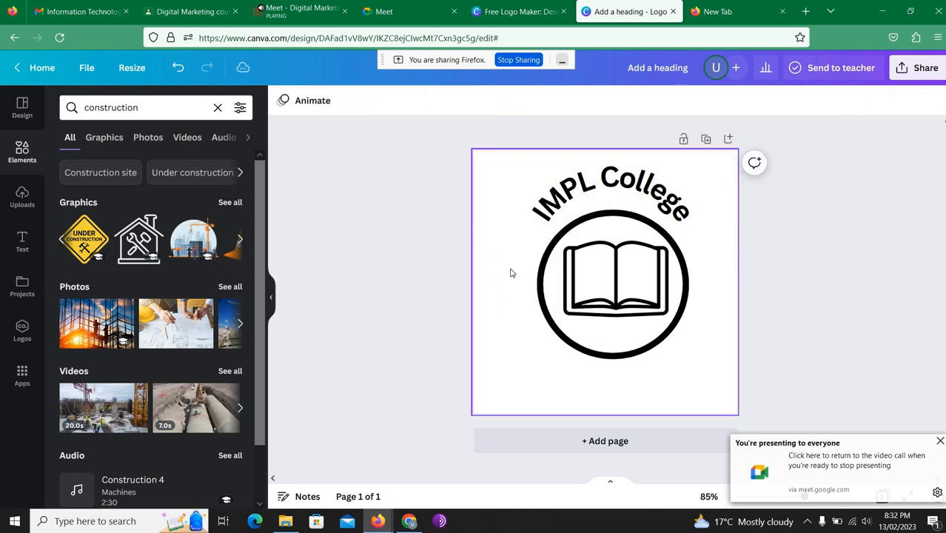
# Step: Open the full set of construction graphics and look through the available designs
pyautogui.click(238, 243)
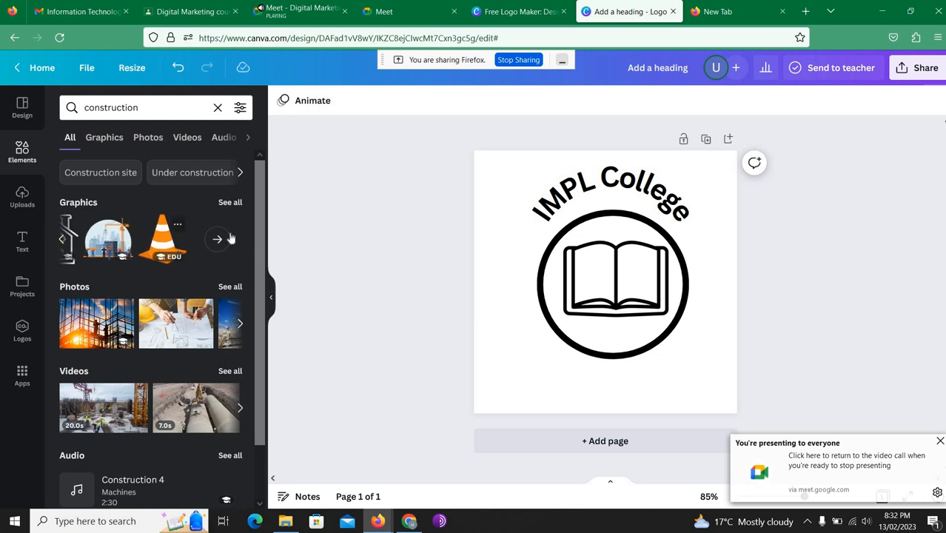
pyautogui.click(219, 239)
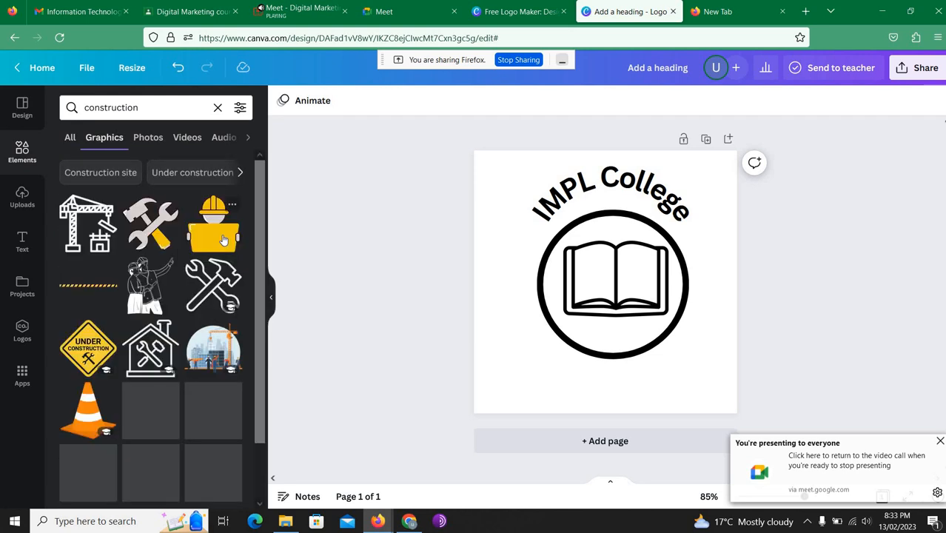
pyautogui.scroll(-2, 202, 180)
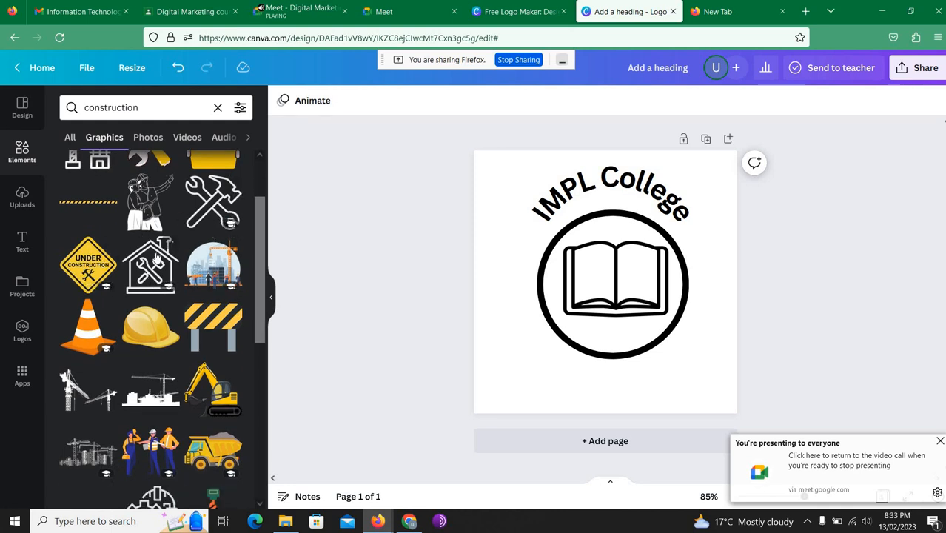
pyautogui.scroll(-1, 134, 304)
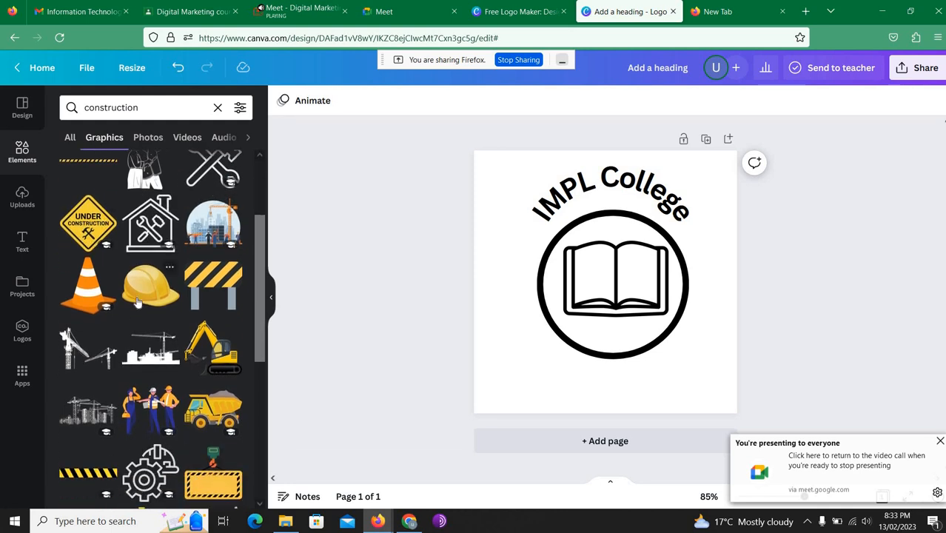
pyautogui.scroll(-1, 133, 303)
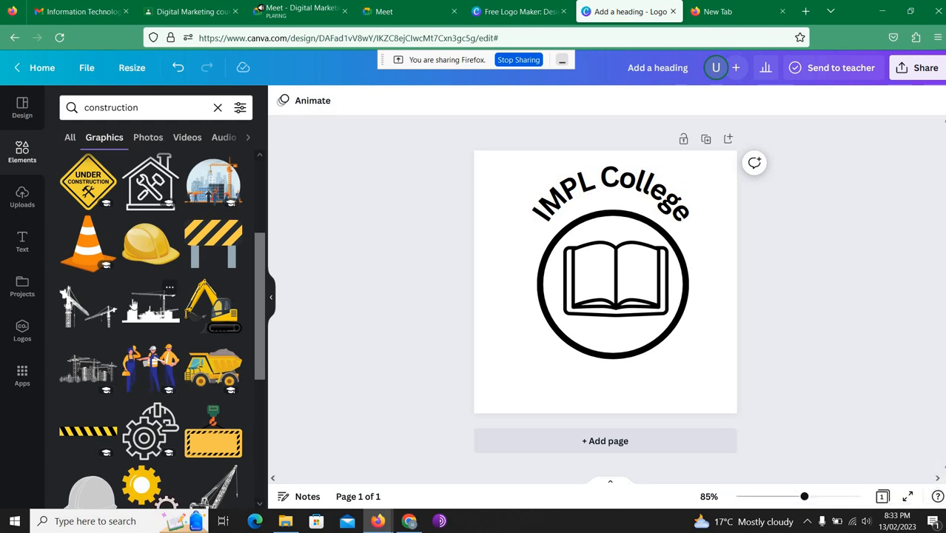
# Step: Check the Google Meet call, return to the Canva logo design and look through more construction graphics
pyautogui.click(281, 22)
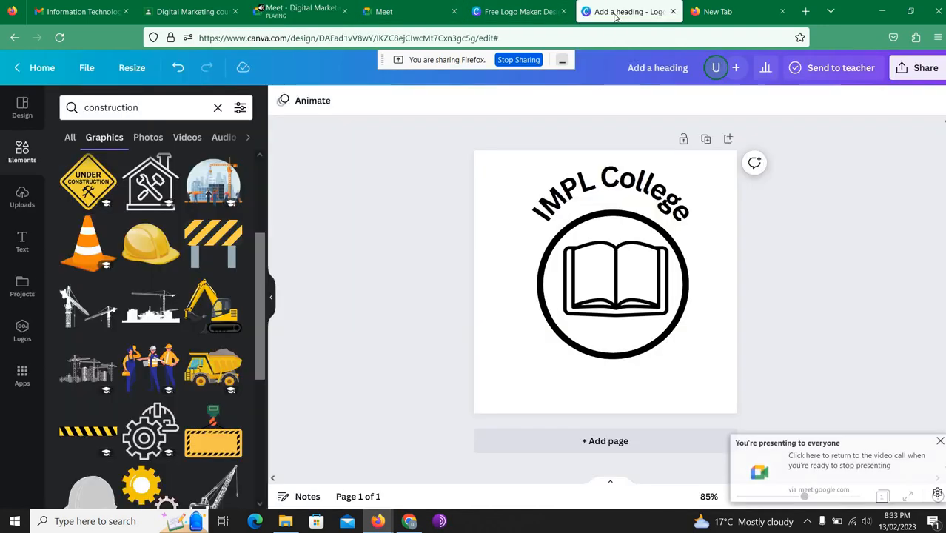
pyautogui.click(614, 13)
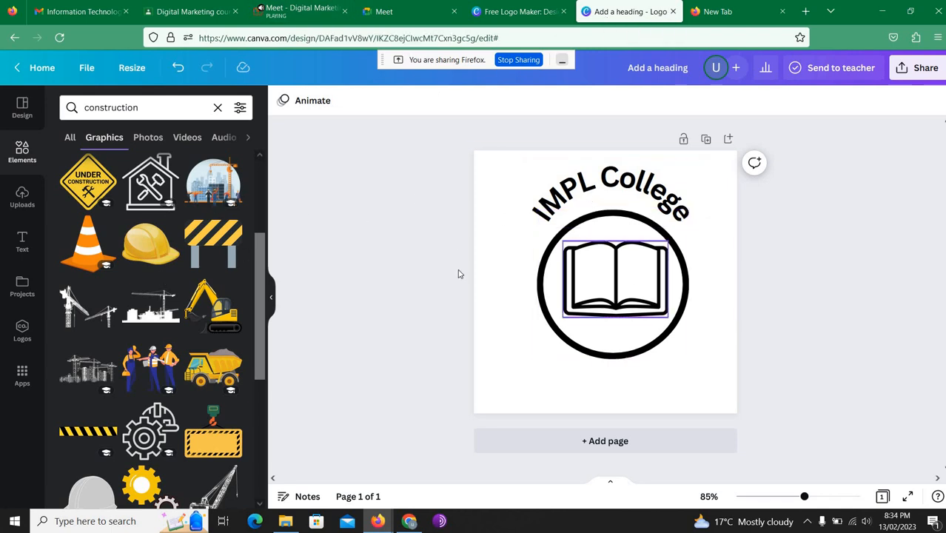
pyautogui.scroll(-5, 157, 275)
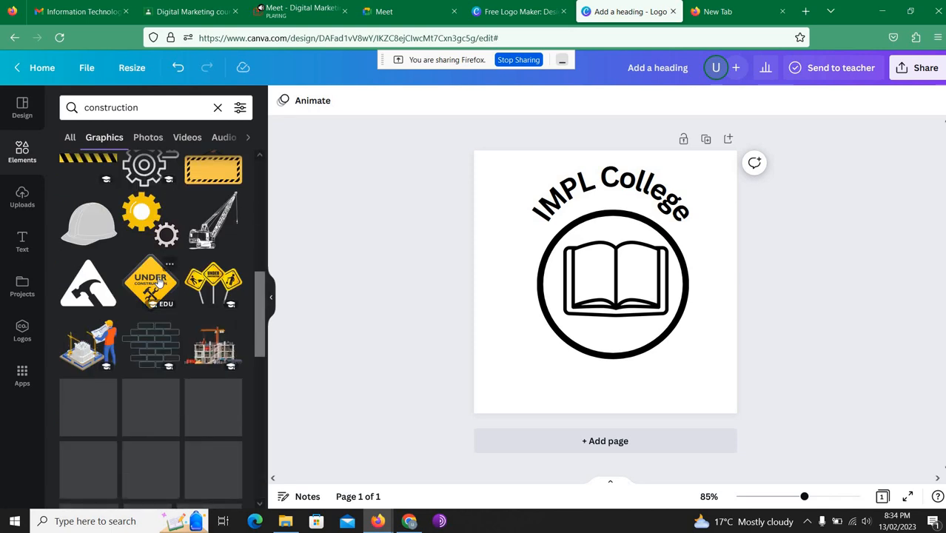
pyautogui.scroll(-3, 158, 281)
pyautogui.scroll(10, 158, 278)
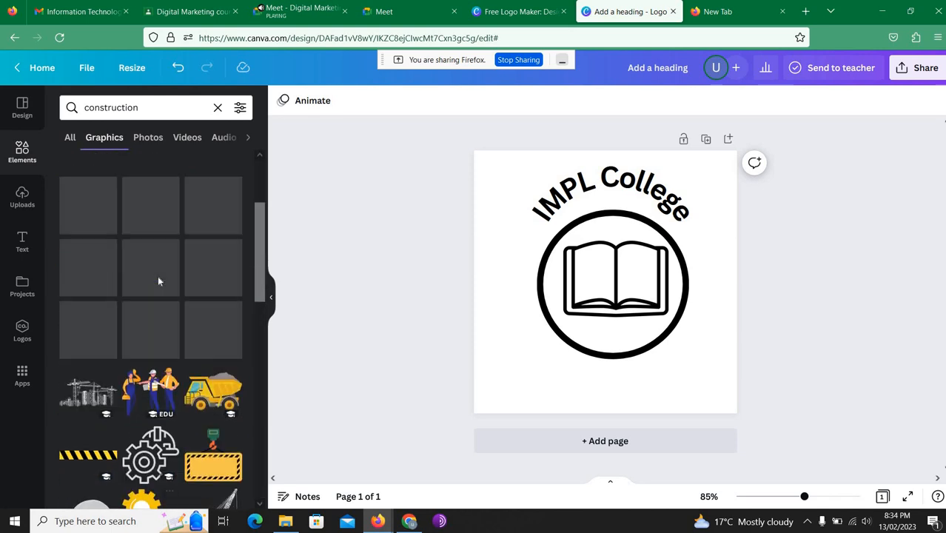
# Step: Search the graphics for "football", place the black-and-white soccer ball over the circle's upper-left edge and delete it again
pyautogui.moveTo(141, 111); pyautogui.dragTo(68, 115)
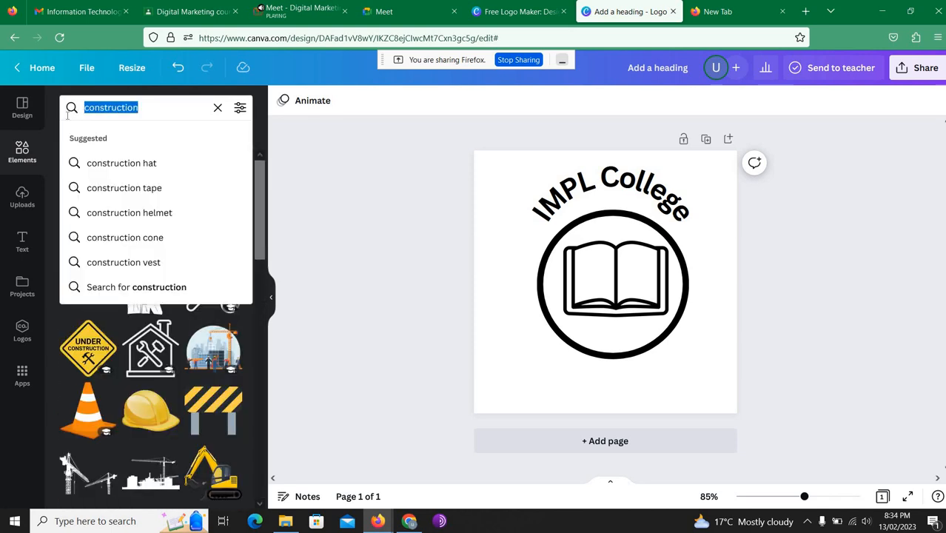
pyautogui.write('football')
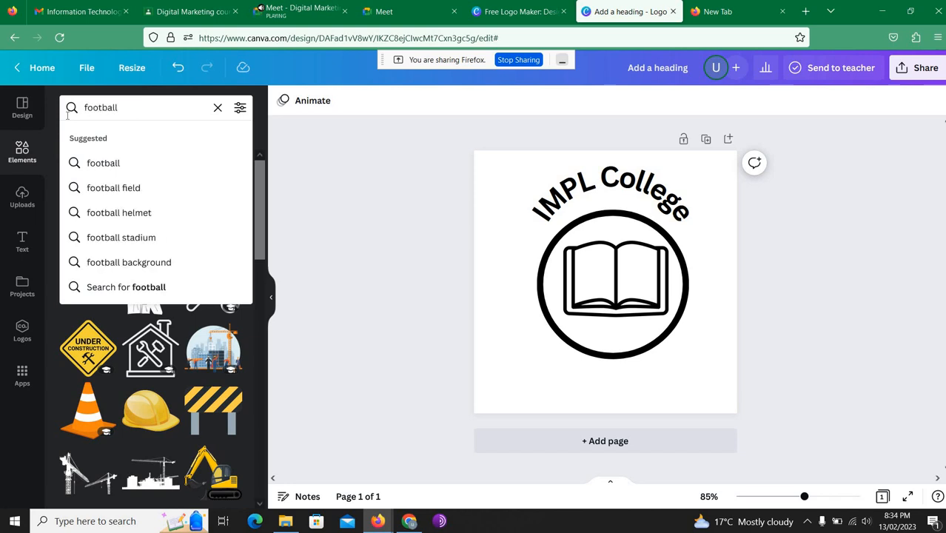
pyautogui.press('Return')
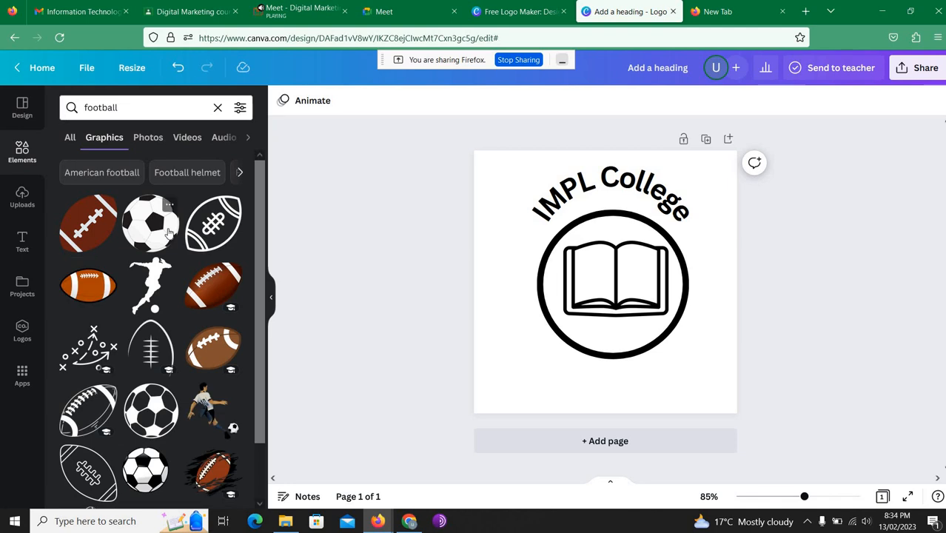
pyautogui.moveTo(169, 233); pyautogui.dragTo(518, 222)
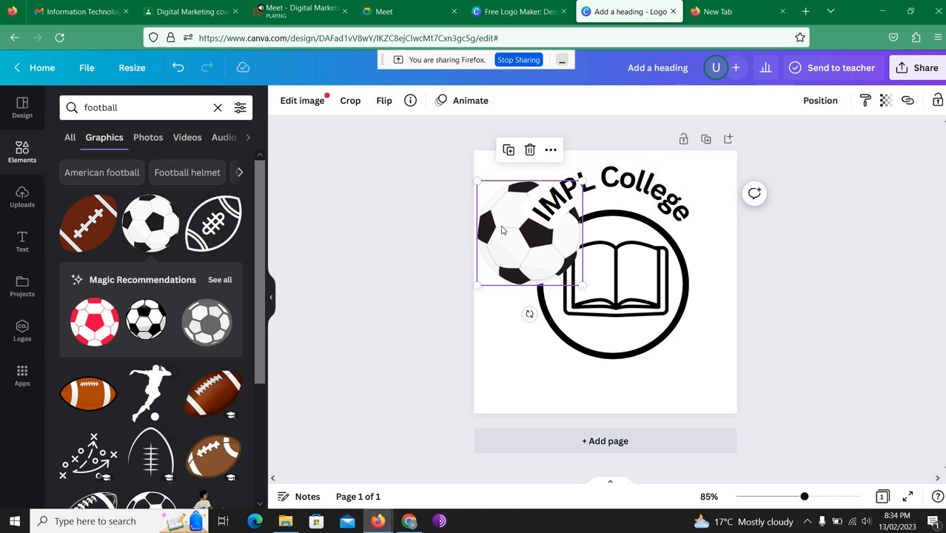
pyautogui.press('Delete')
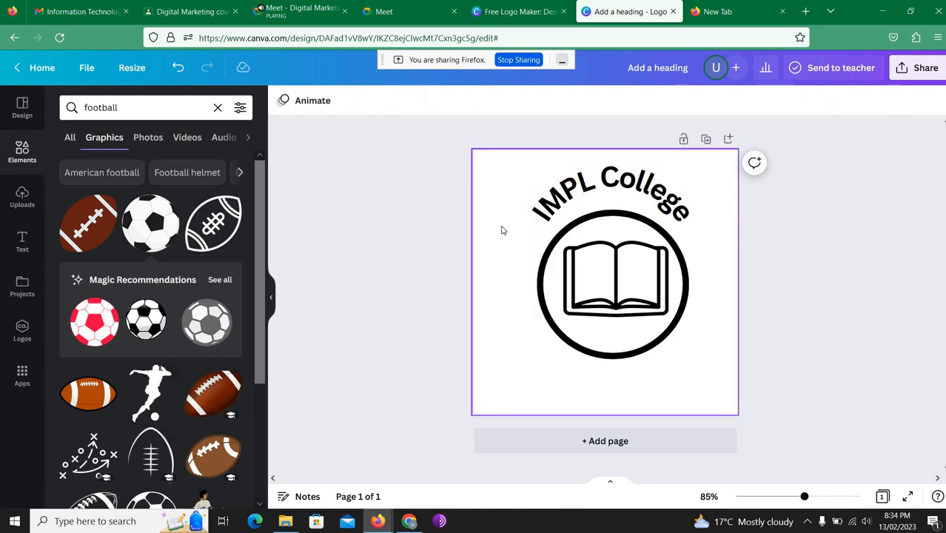
# Step: Shift the curved "IMPL College" heading slightly right and down above the circle
pyautogui.click(571, 163)
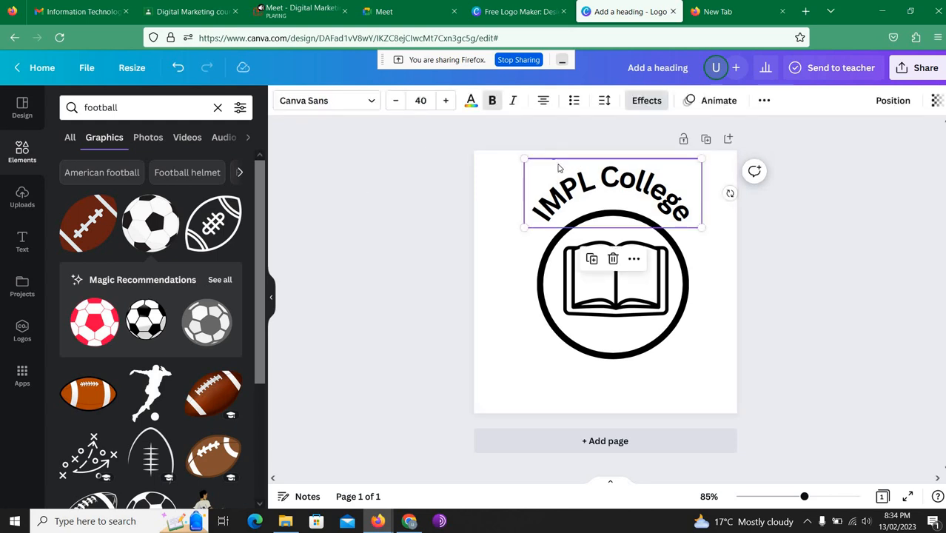
pyautogui.doubleClick(549, 188)
pyautogui.click(525, 259)
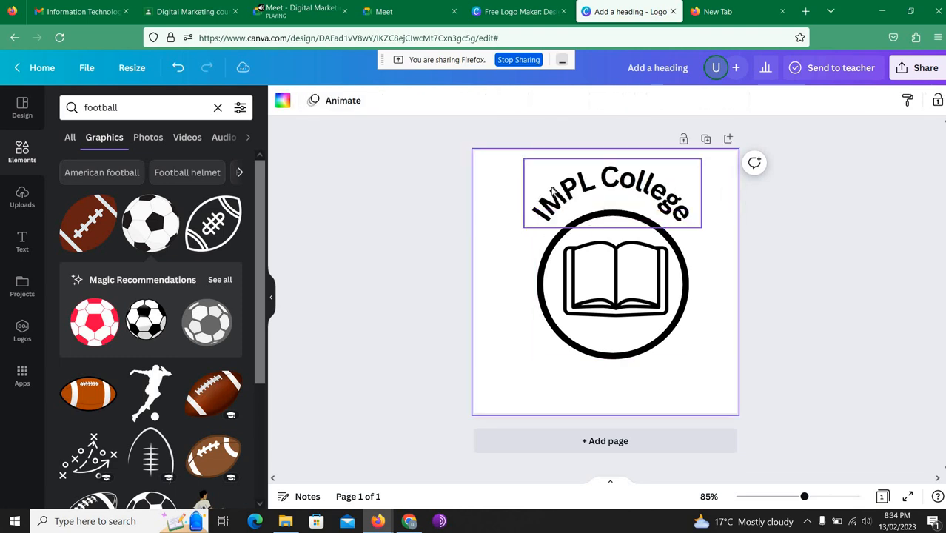
pyautogui.click(552, 192)
pyautogui.moveTo(552, 192)
pyautogui.mouseDown()
pyautogui.moveTo(564, 196)
pyautogui.moveTo(544, 190)
pyautogui.moveTo(554, 191)
pyautogui.mouseUp()
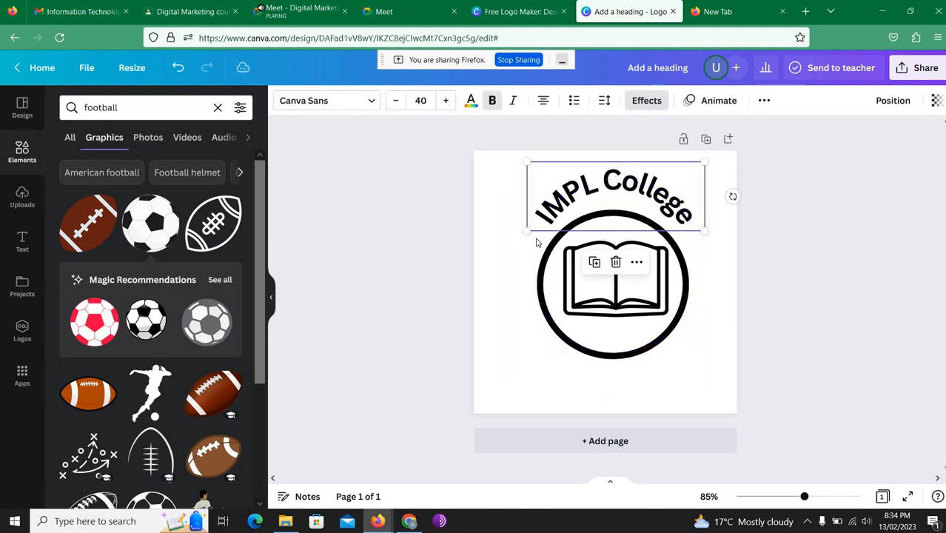
pyautogui.click(528, 306)
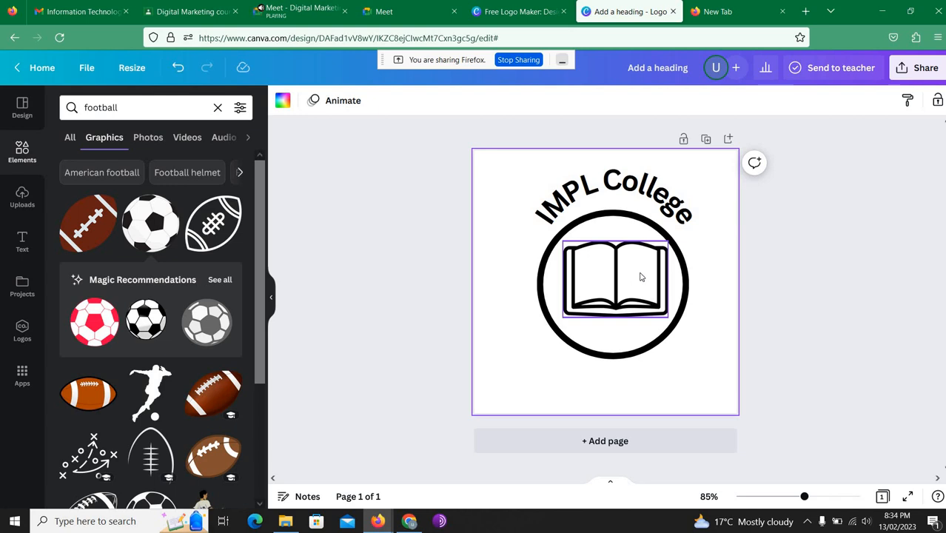
# Step: Widen the circle on both sides into an ellipse and move the "IMPL College" heading slightly up above it
pyautogui.click(685, 283)
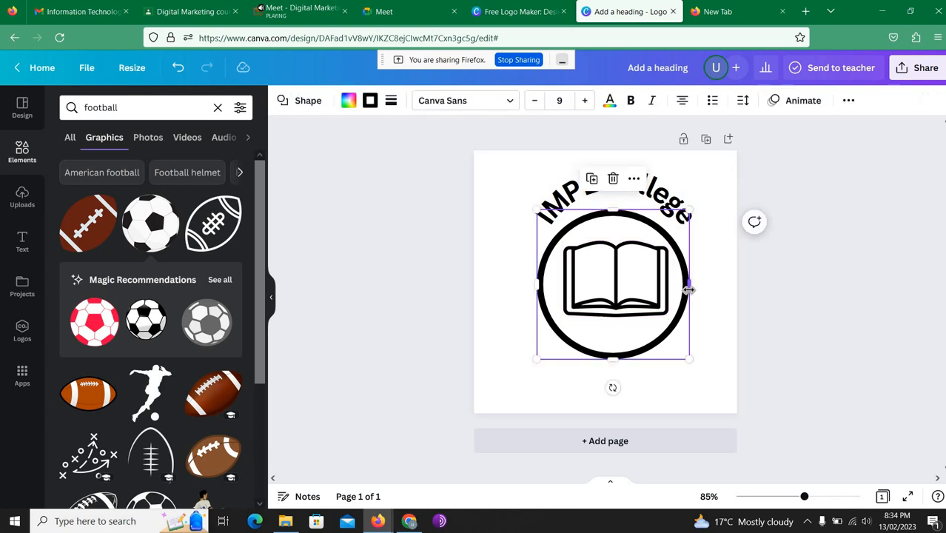
pyautogui.moveTo(689, 284); pyautogui.dragTo(700, 285)
pyautogui.moveTo(533, 284); pyautogui.dragTo(527, 284)
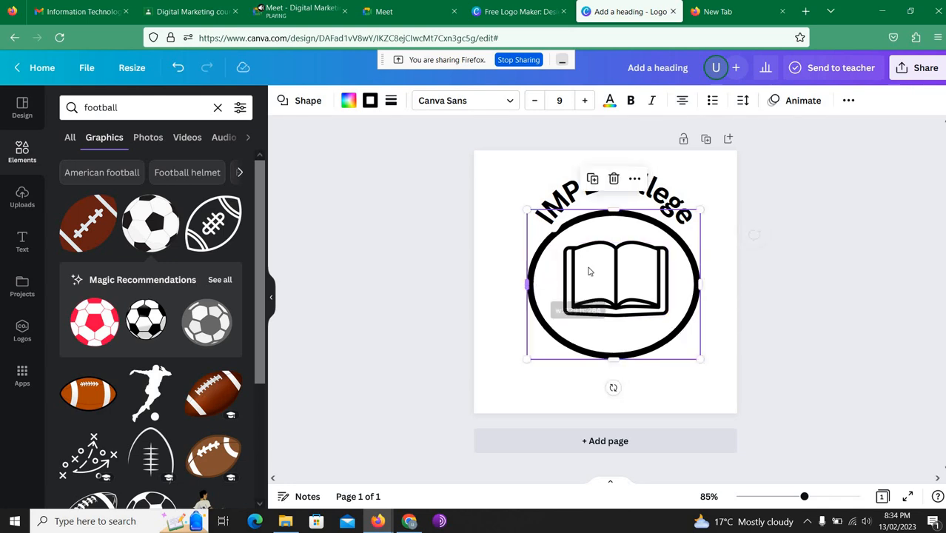
pyautogui.click(555, 175)
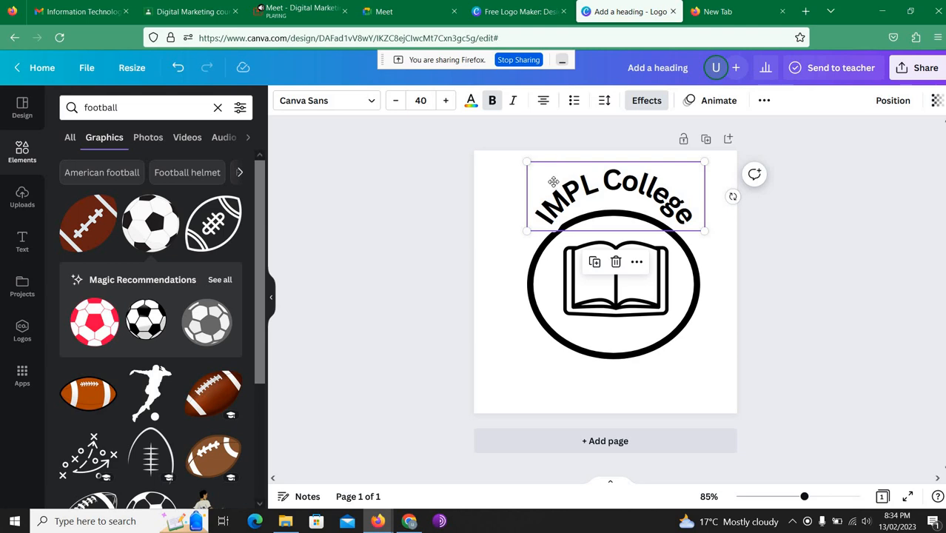
pyautogui.moveTo(554, 178); pyautogui.dragTo(554, 170)
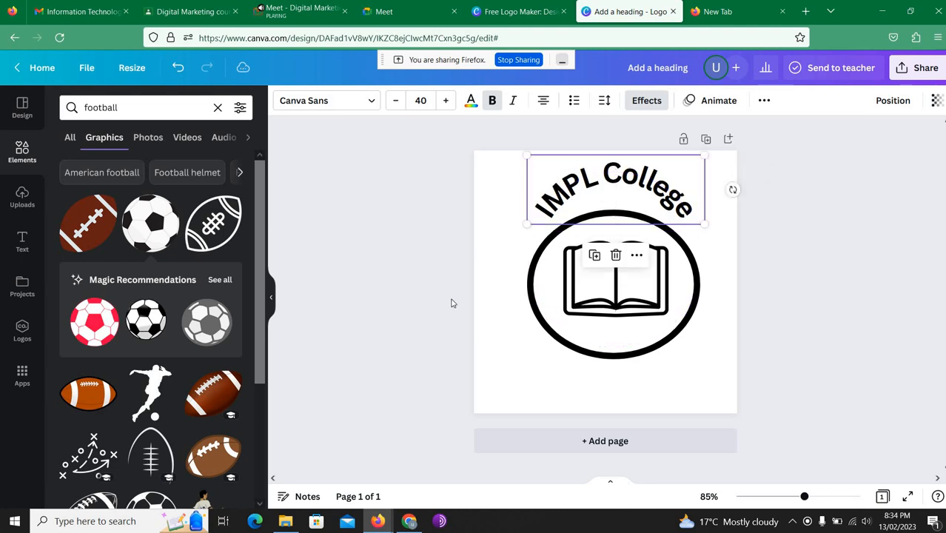
# Step: Search the elements for "stars" and look through the full set of star graphics for a plain star
pyautogui.click(217, 108)
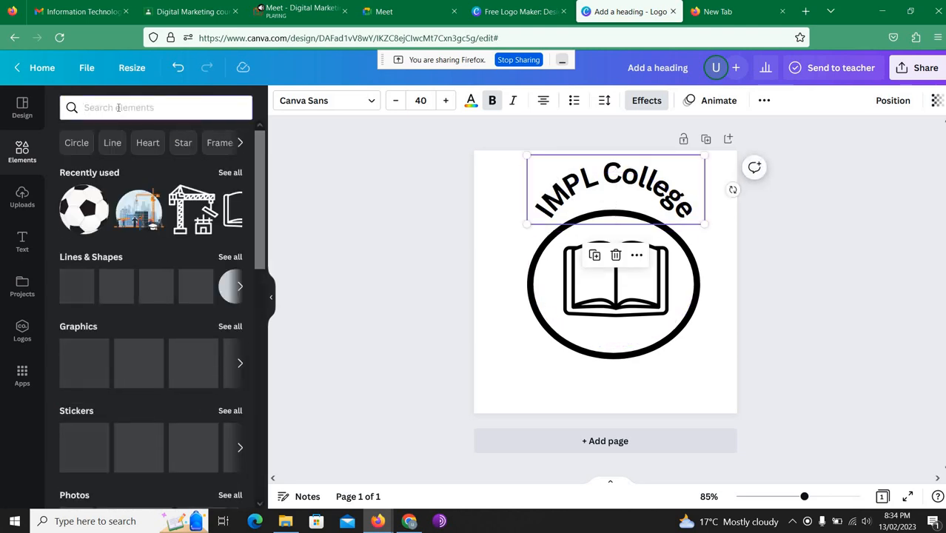
pyautogui.write('stars')
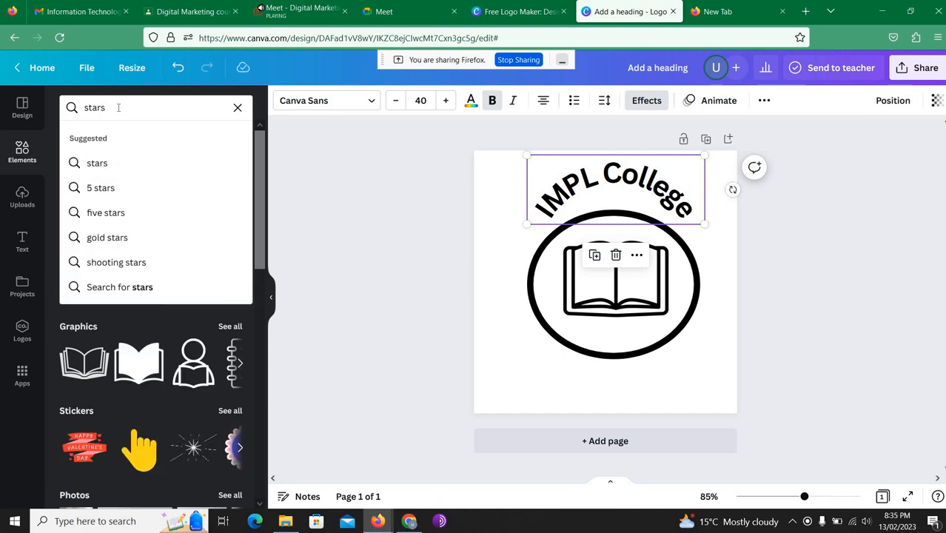
pyautogui.press('Return')
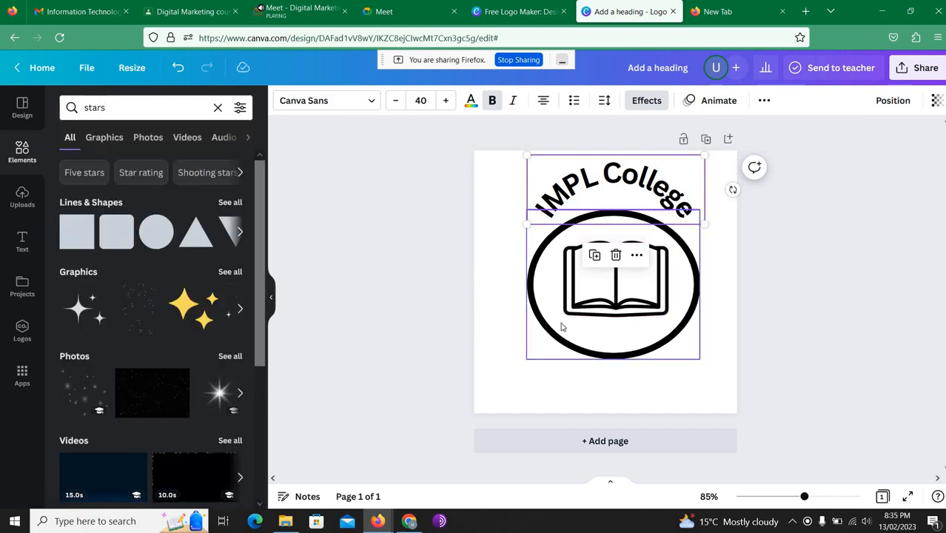
pyautogui.click(239, 231)
pyautogui.click(238, 231)
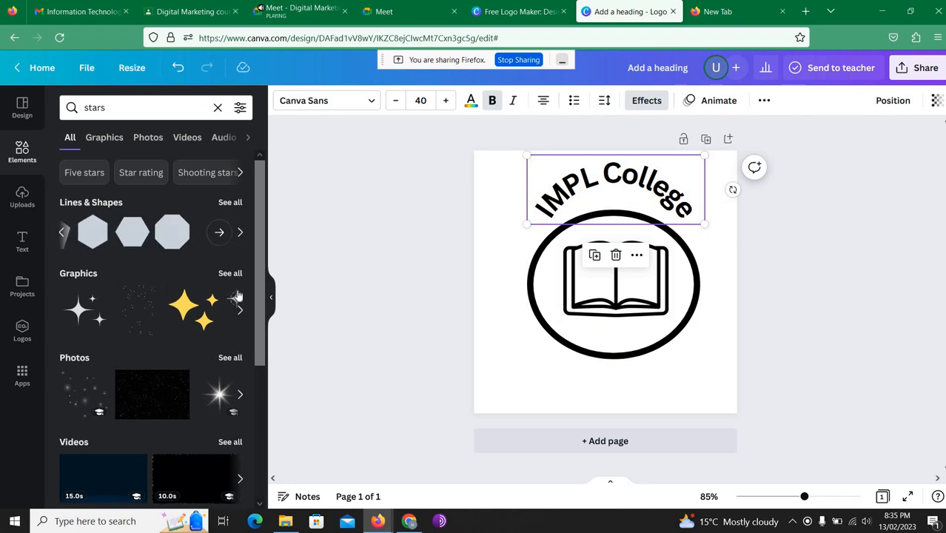
pyautogui.click(238, 309)
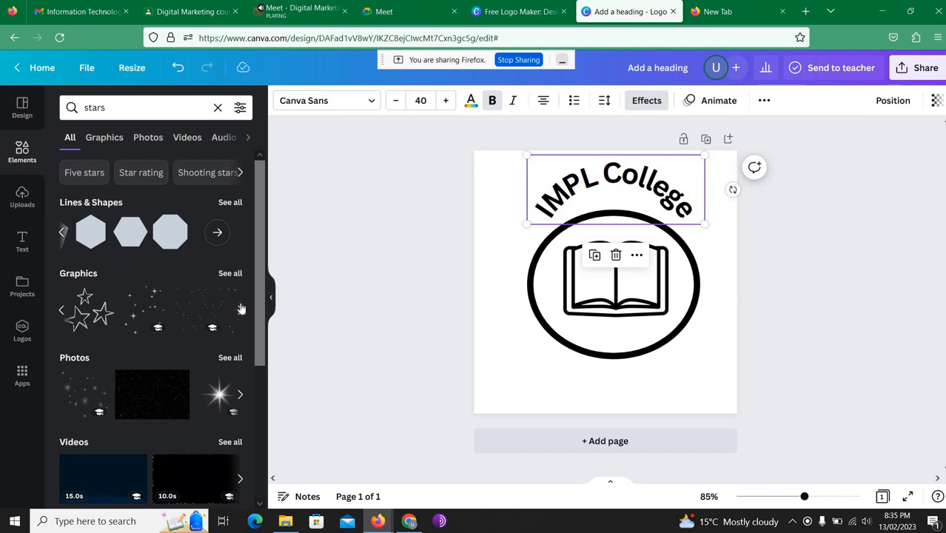
pyautogui.click(234, 273)
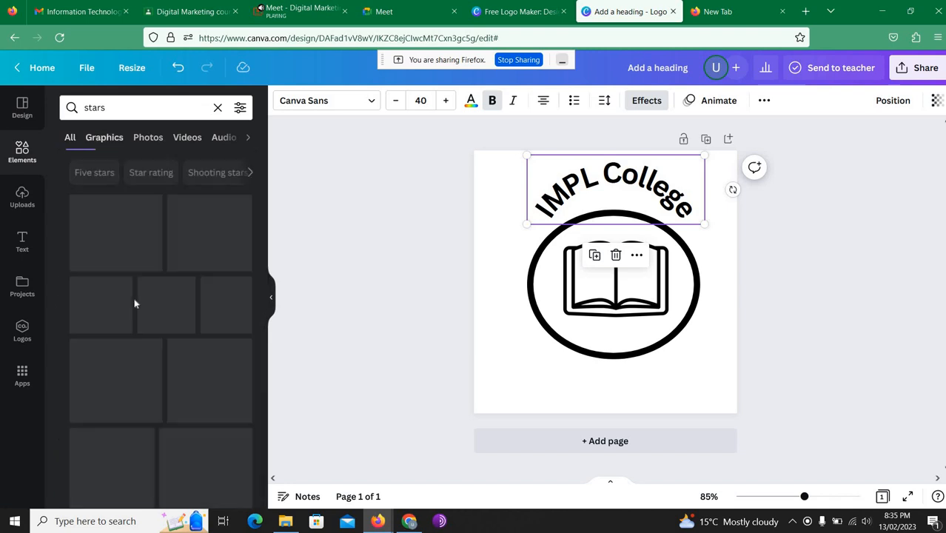
pyautogui.scroll(-3, 175, 339)
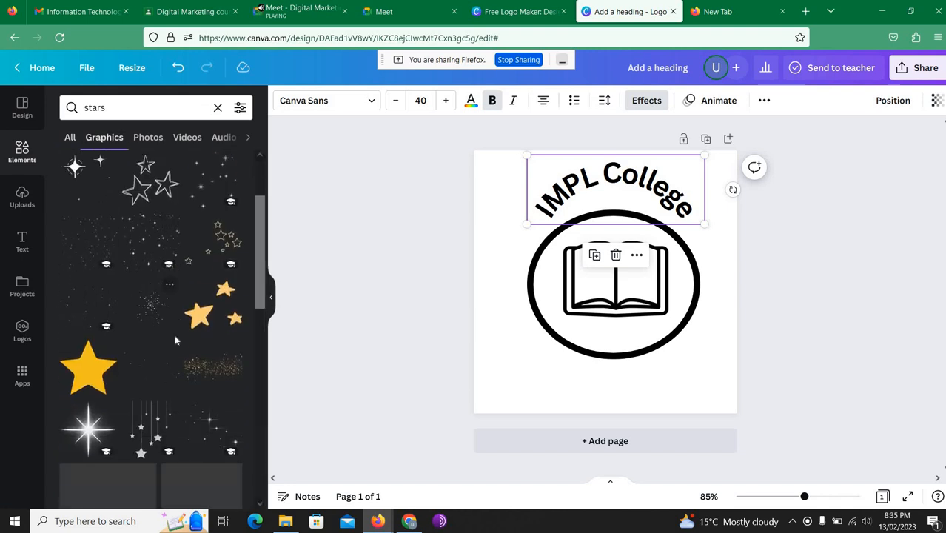
pyautogui.scroll(-2, 175, 339)
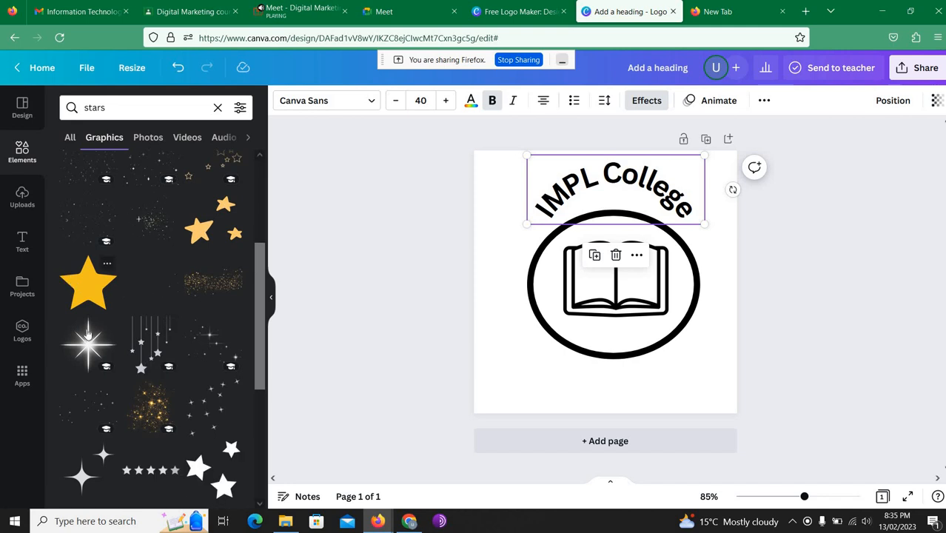
# Step: Add the solid yellow star and shrink it to fit between the ellipse's left side and the book
pyautogui.moveTo(90, 285); pyautogui.dragTo(549, 278)
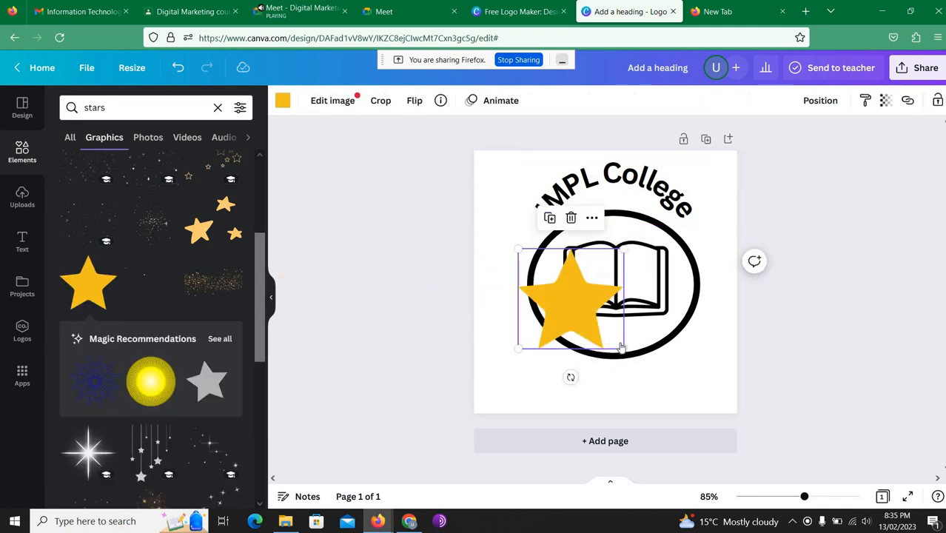
pyautogui.moveTo(620, 345); pyautogui.dragTo(551, 282)
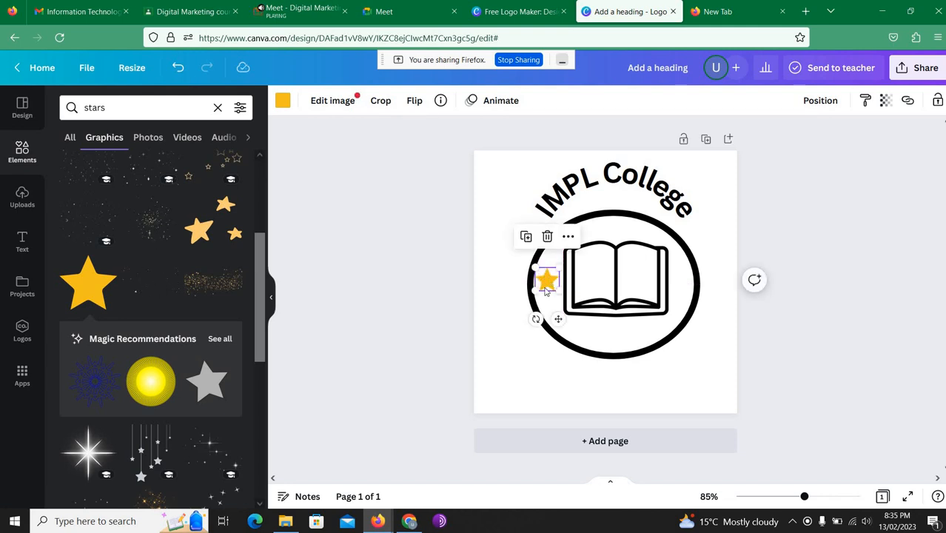
pyautogui.click(568, 398)
# Step: Place a copy of the star level with it on the book's right side, and delete the surplus copy at the page's left edge
pyautogui.click(549, 283)
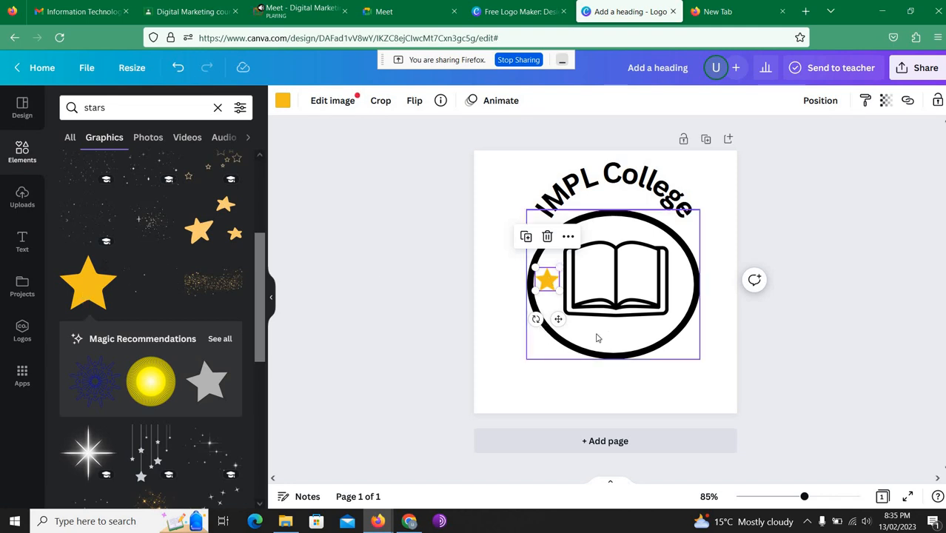
pyautogui.click(678, 282)
pyautogui.hotkey('ctrl', 'v')
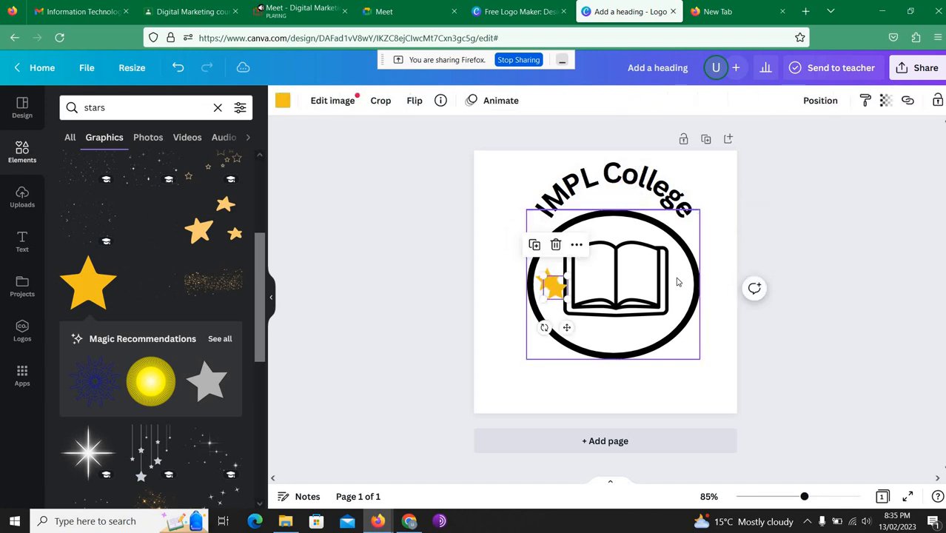
pyautogui.moveTo(551, 294); pyautogui.dragTo(673, 279)
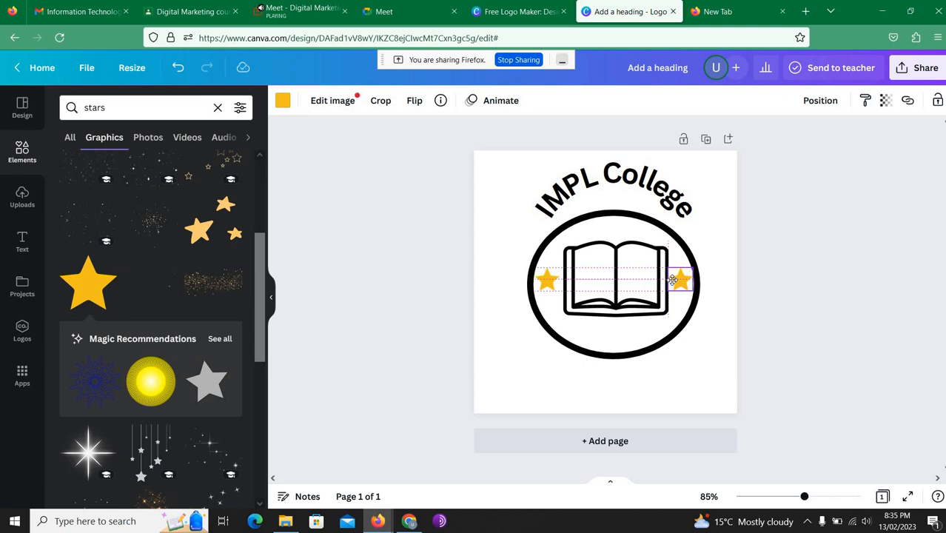
pyautogui.moveTo(96, 289); pyautogui.dragTo(503, 220)
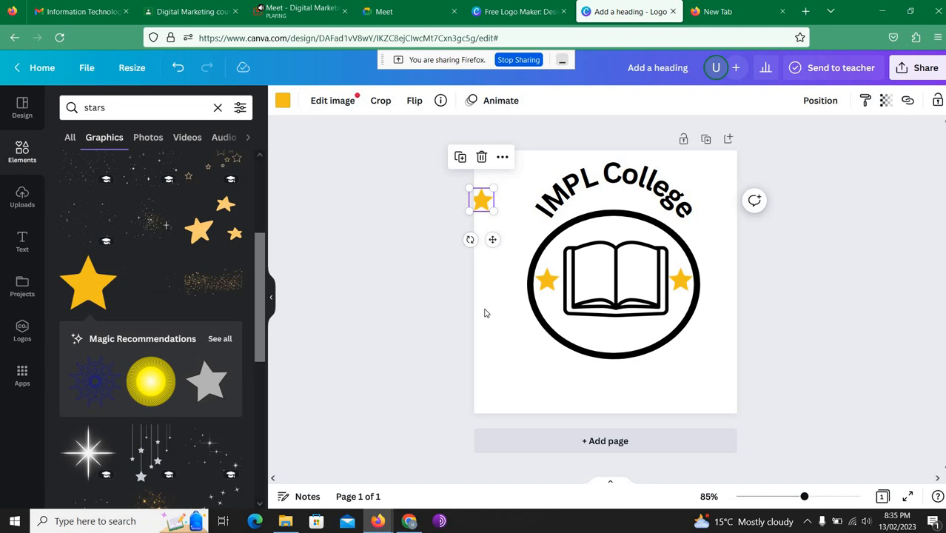
pyautogui.press('Delete')
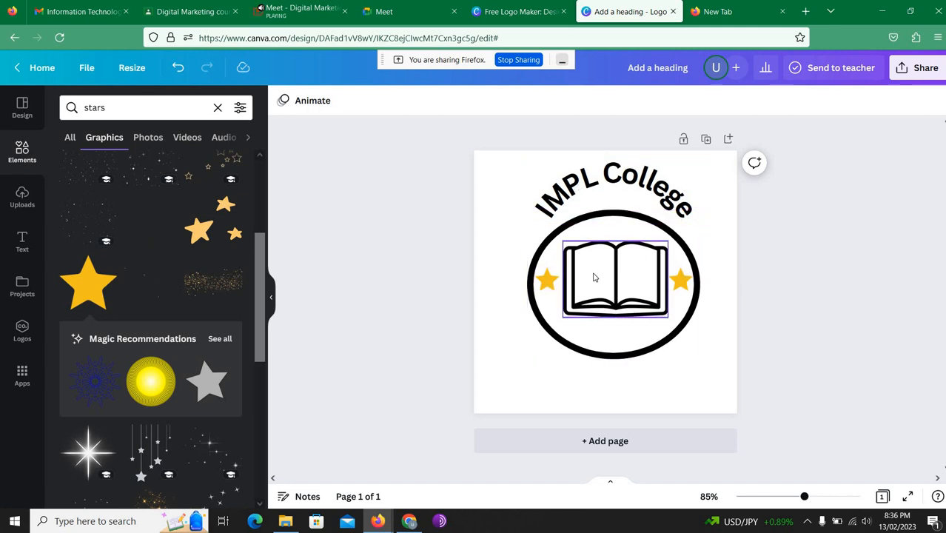
# Step: Recolor the star on the book's left side to black
pyautogui.click(548, 282)
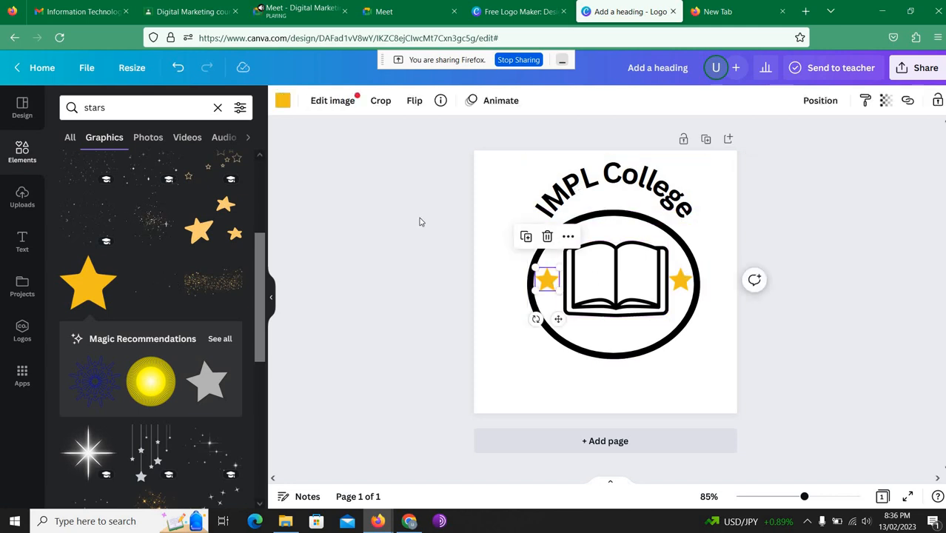
pyautogui.click(282, 100)
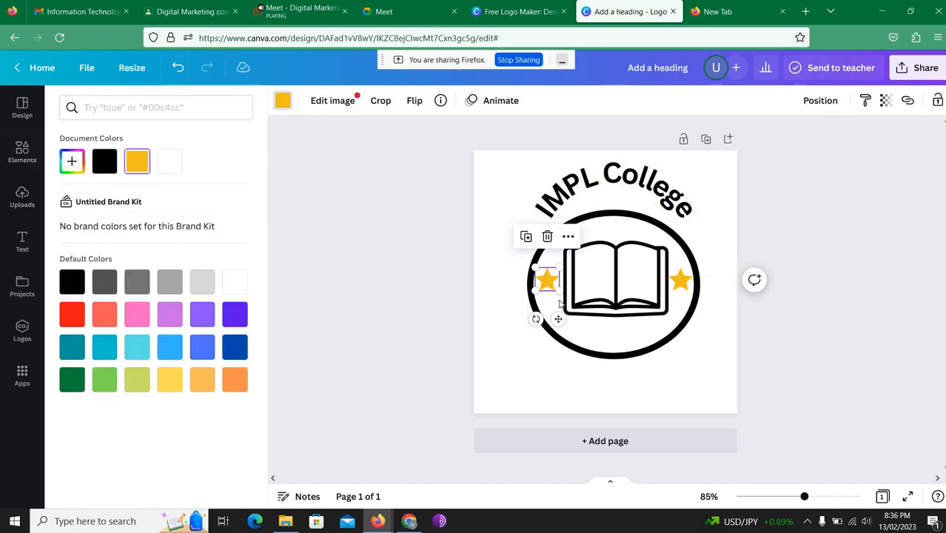
pyautogui.click(108, 161)
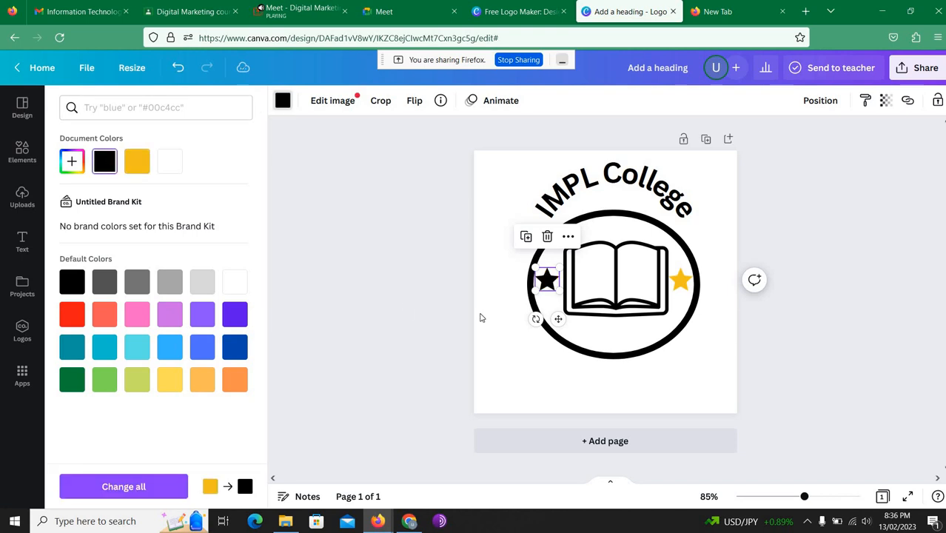
# Step: Recolor the star on the book's right side to black
pyautogui.click(680, 279)
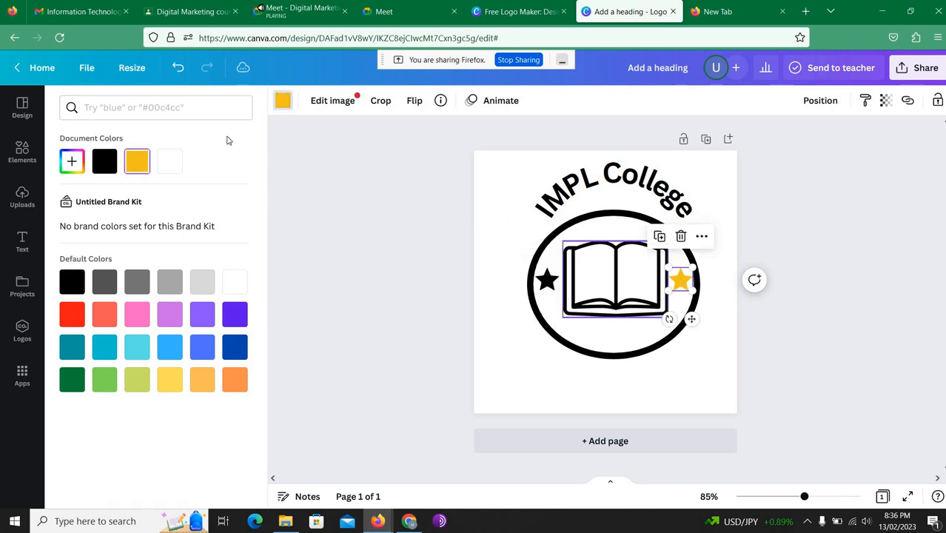
pyautogui.click(104, 161)
pyautogui.click(509, 255)
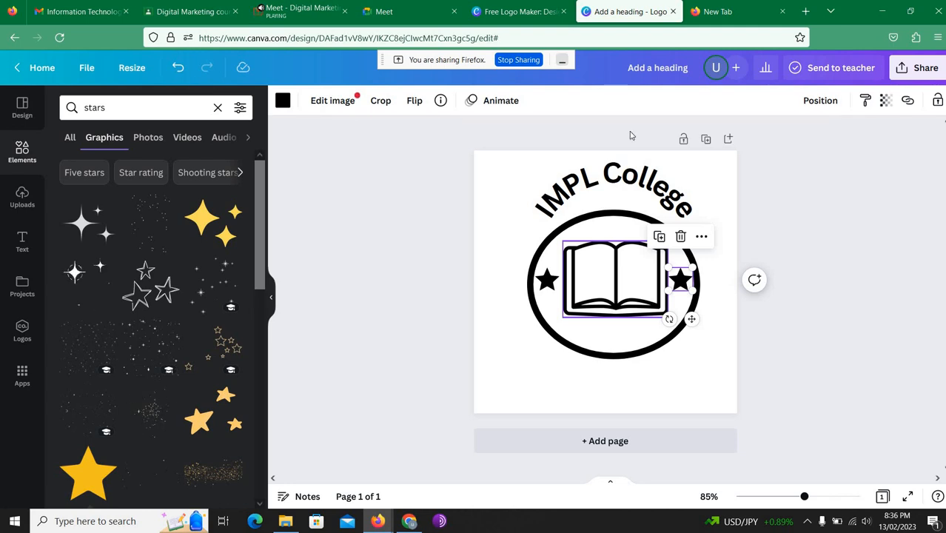
# Step: Change the text alignment of the curved "IMPL College" heading to justified
pyautogui.click(604, 178)
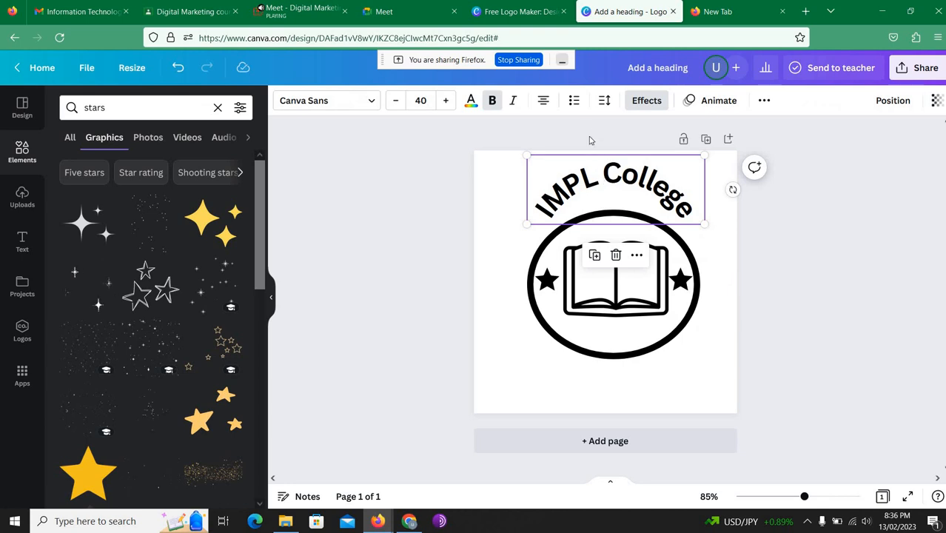
pyautogui.click(545, 105)
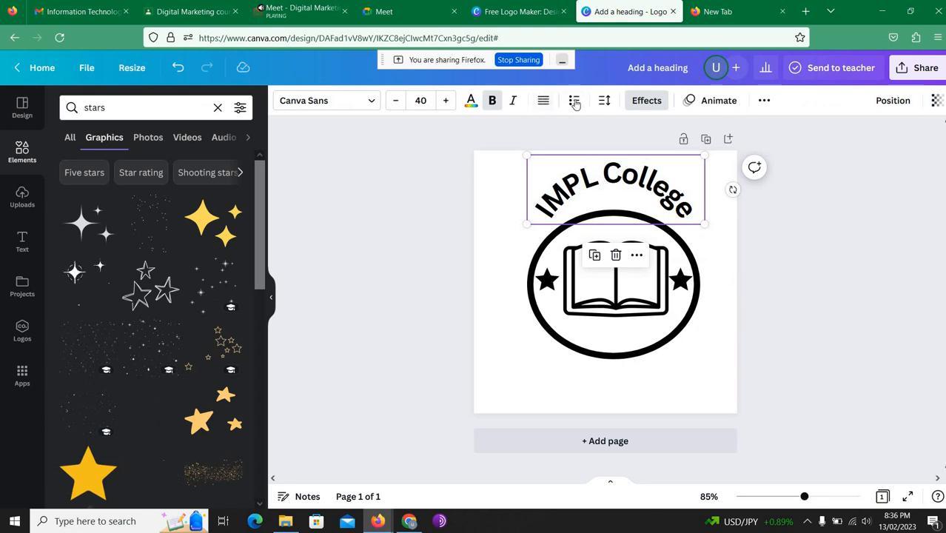
pyautogui.click(507, 235)
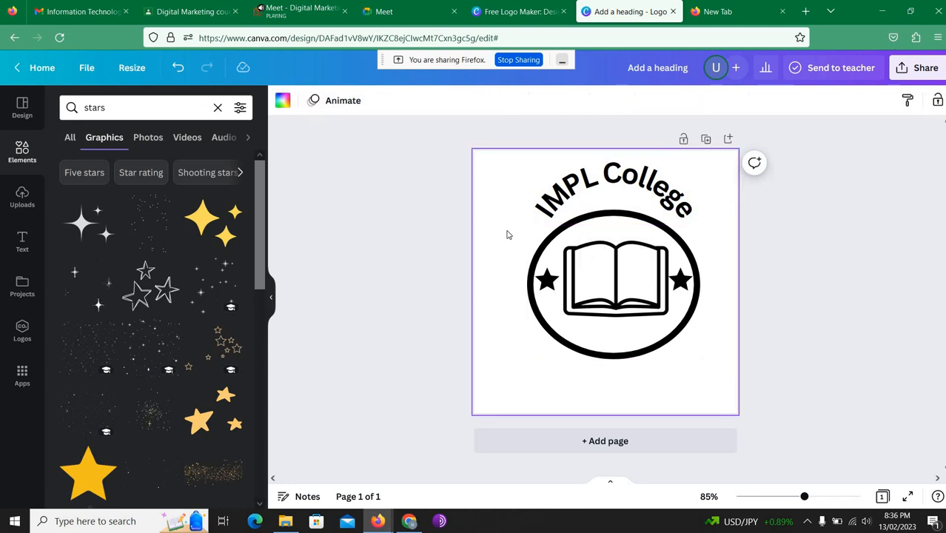
pyautogui.click(327, 16)
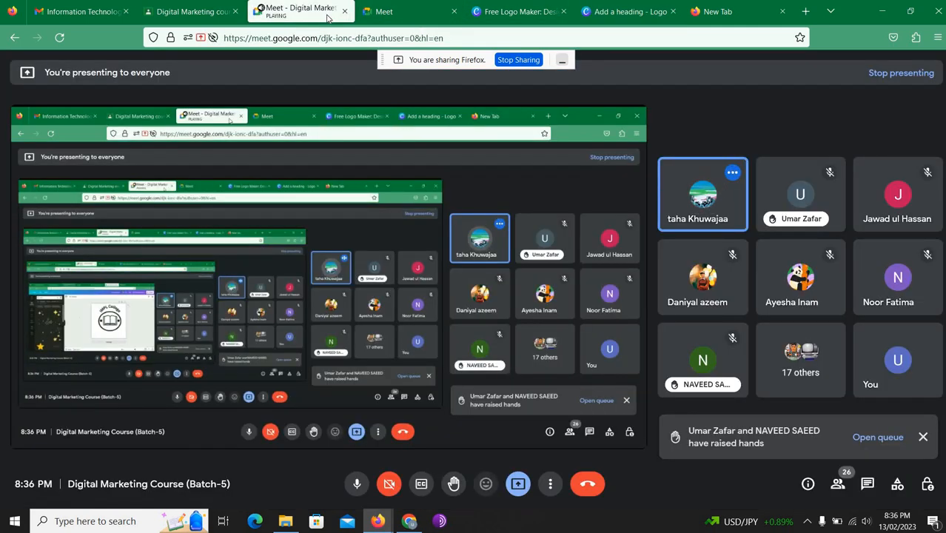
pyautogui.click(640, 14)
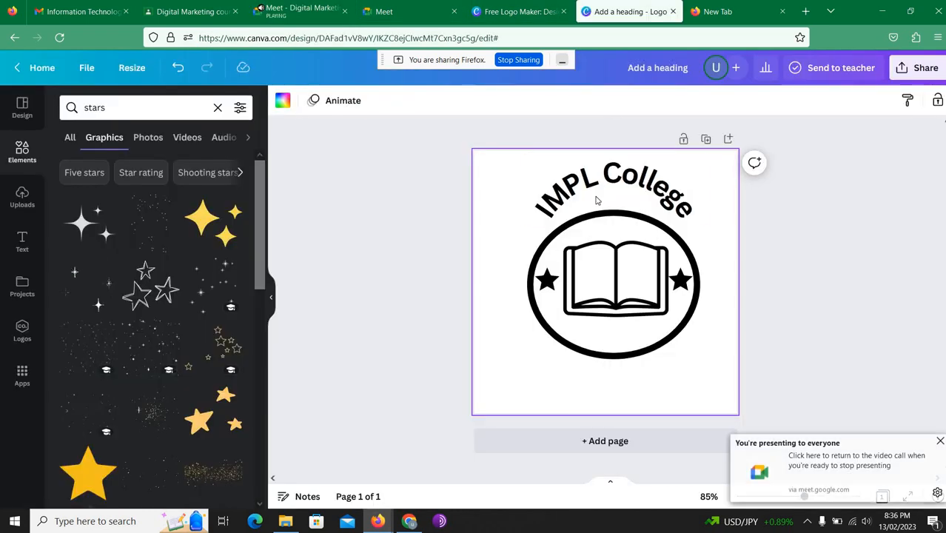
pyautogui.click(597, 200)
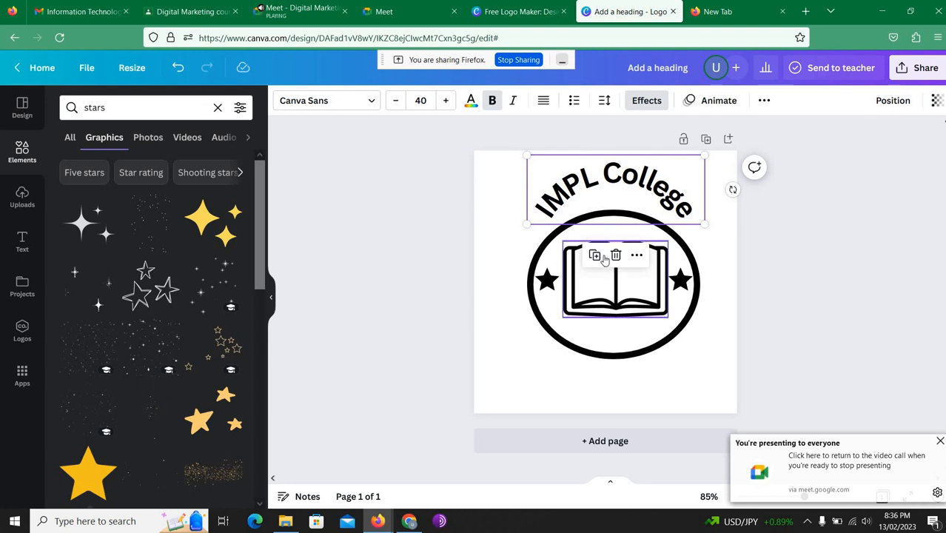
pyautogui.click(489, 191)
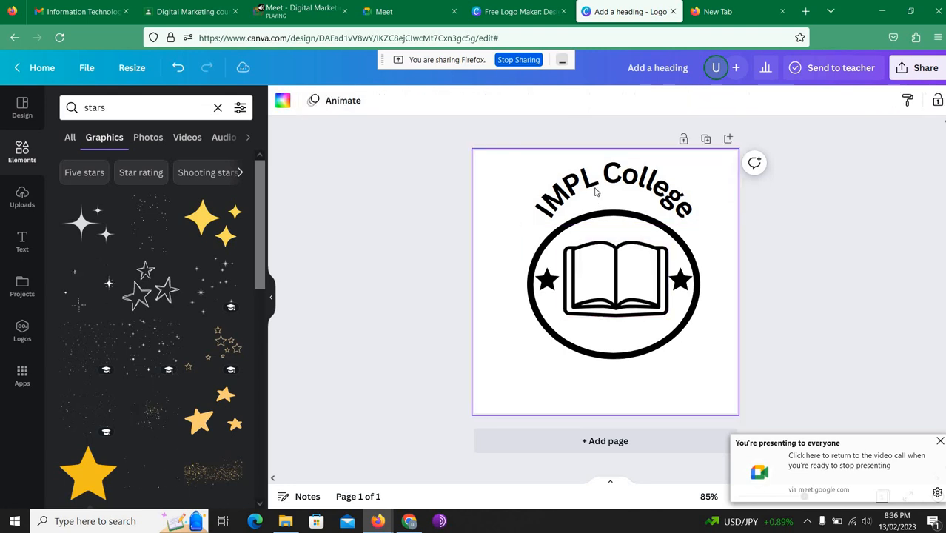
pyautogui.click(594, 183)
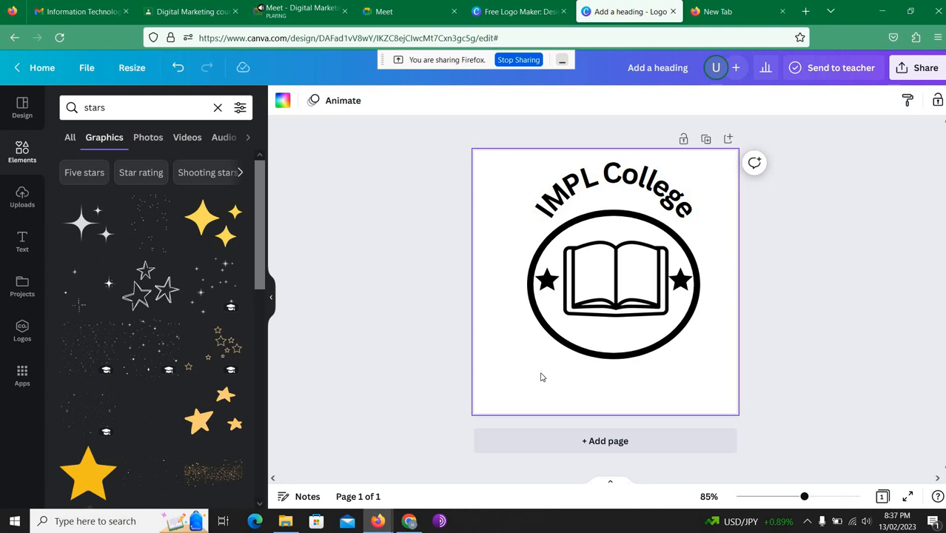
pyautogui.click(591, 279)
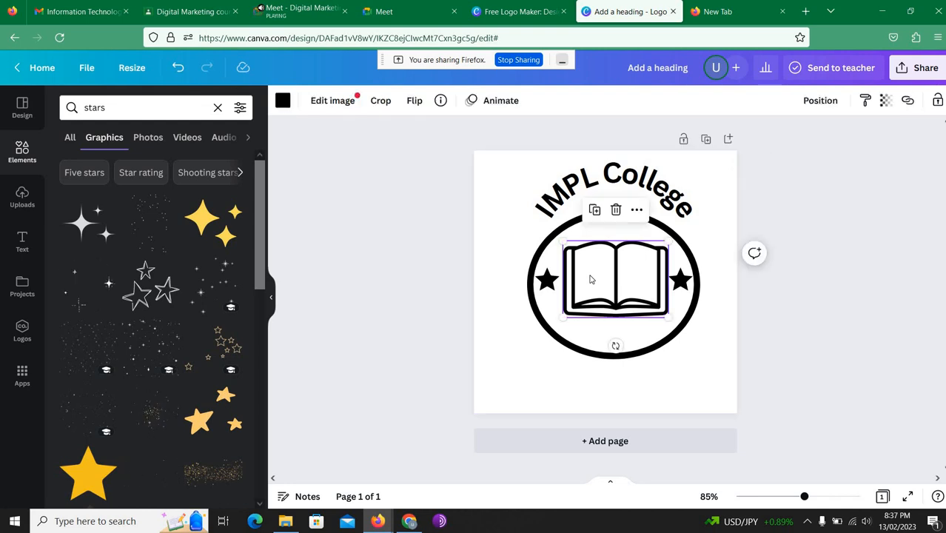
# Step: Switch to the Google Meet call, admit the person waiting to join, and return to the Canva logo design
pyautogui.click(300, 8)
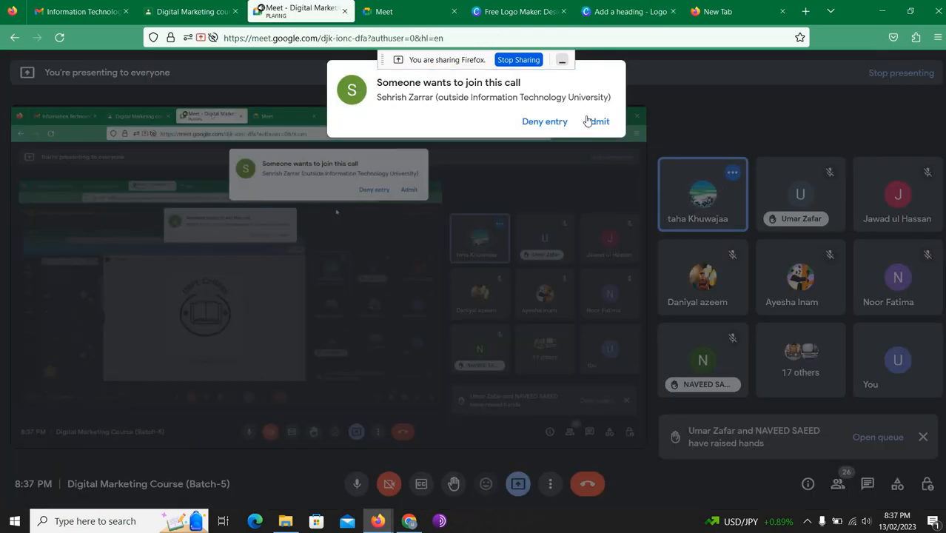
pyautogui.click(596, 122)
pyautogui.click(625, 11)
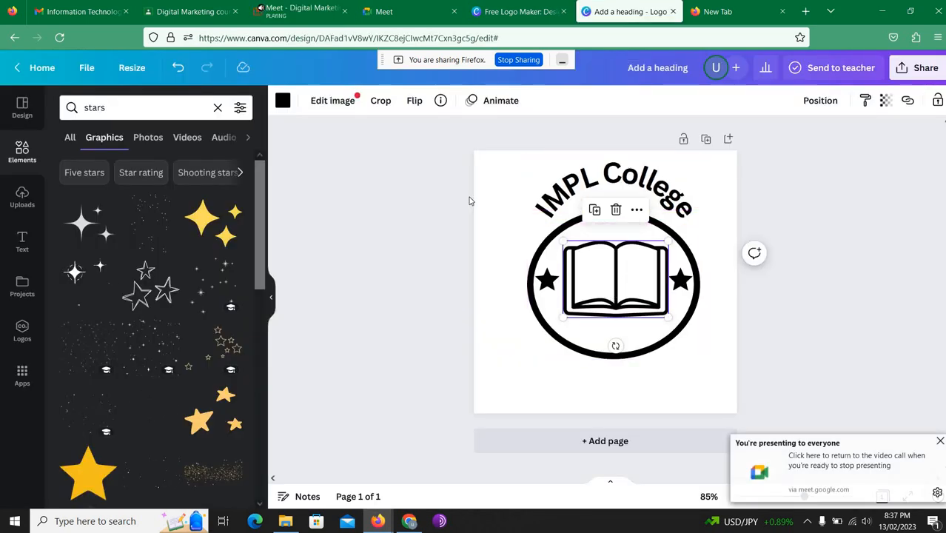
# Step: Add a new heading text to the page and place it below the ellipse
pyautogui.click(537, 379)
pyautogui.click(28, 241)
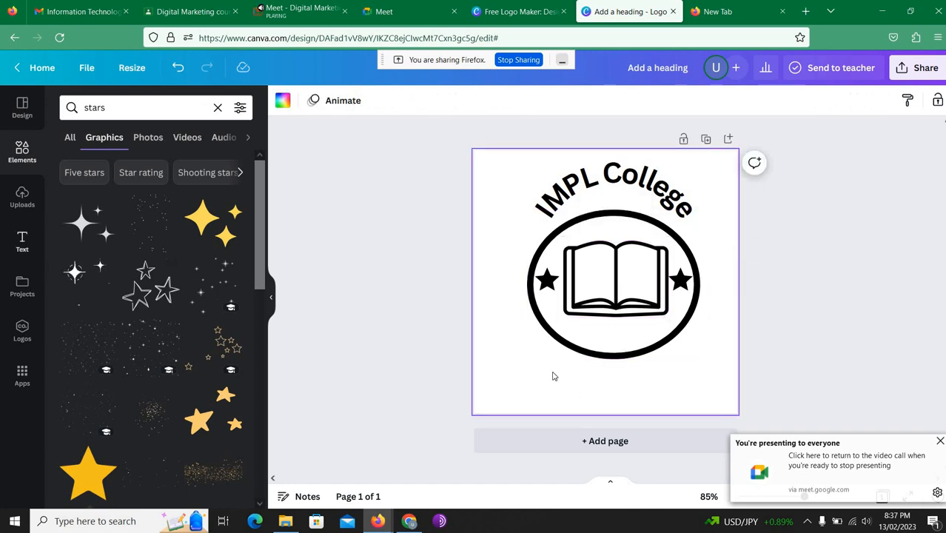
pyautogui.click(130, 201)
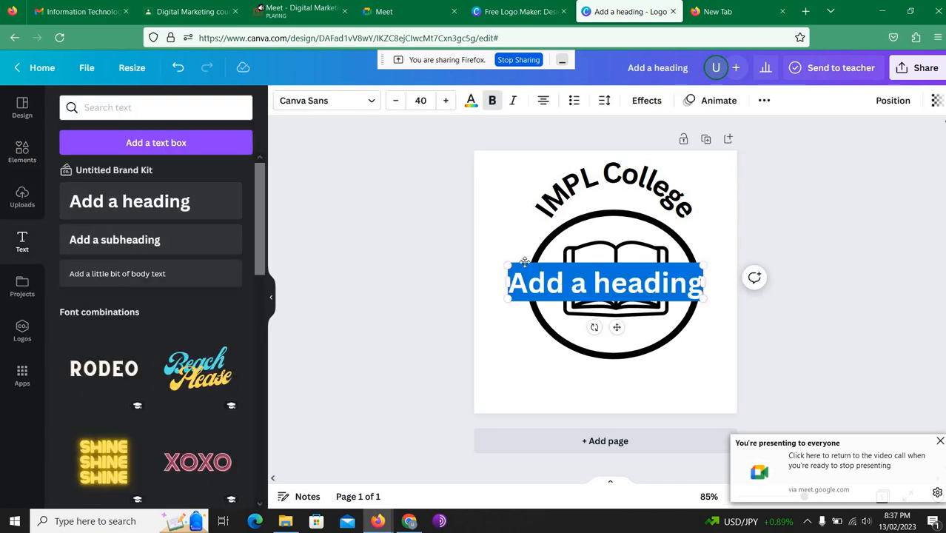
pyautogui.moveTo(524, 262); pyautogui.dragTo(530, 367)
# Step: Replace the placeholder text of the heading below the ellipse with "Quaid e Azam Biography"
pyautogui.doubleClick(544, 388)
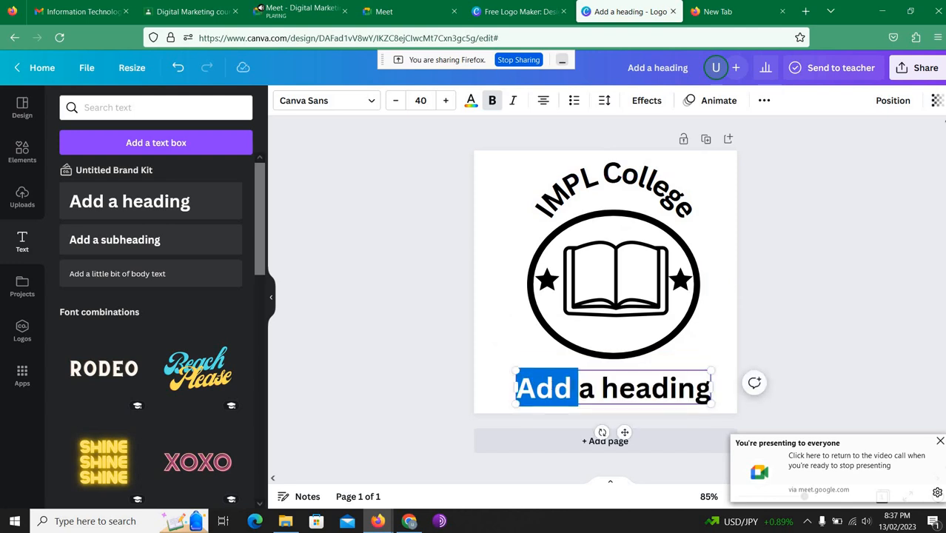
pyautogui.click(571, 388)
pyautogui.tripleClick(614, 390)
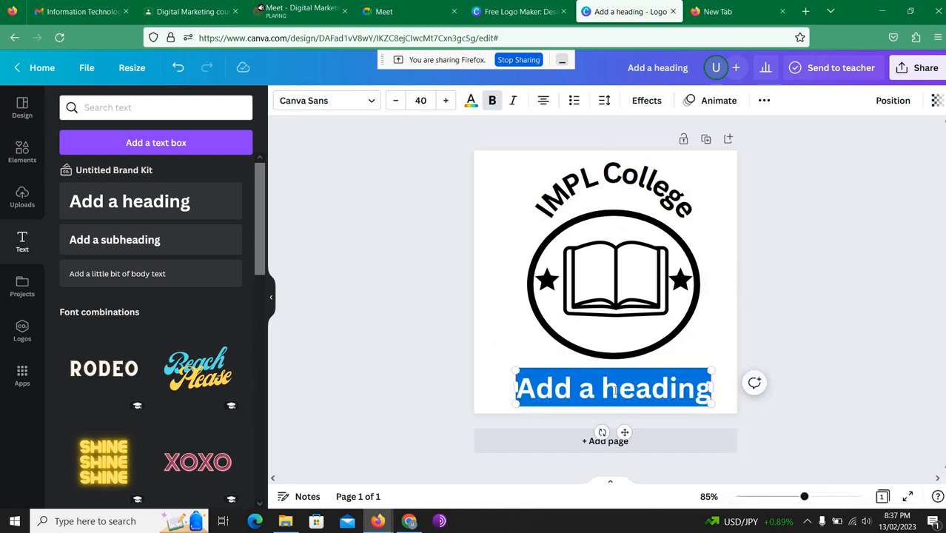
pyautogui.write('Quaid e')
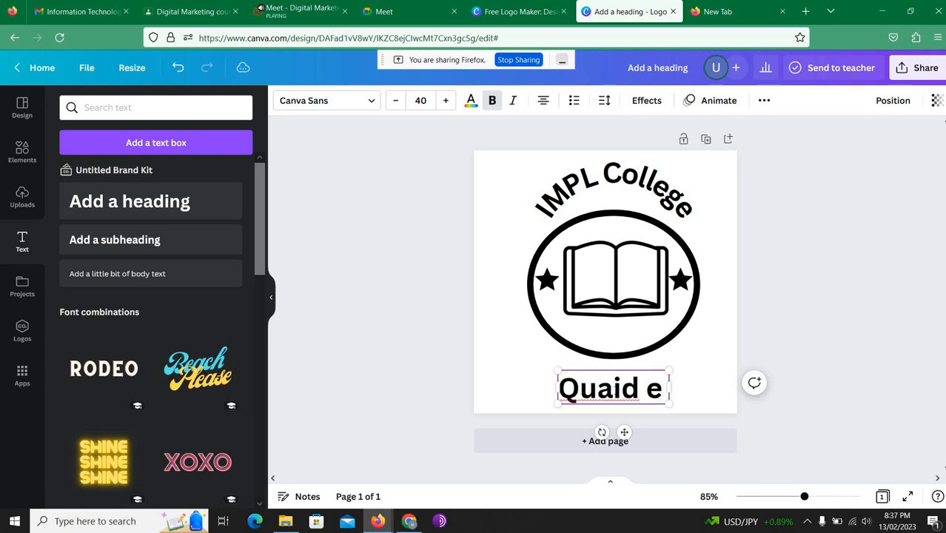
pyautogui.write(' AZ')
pyautogui.press('BackSpace')
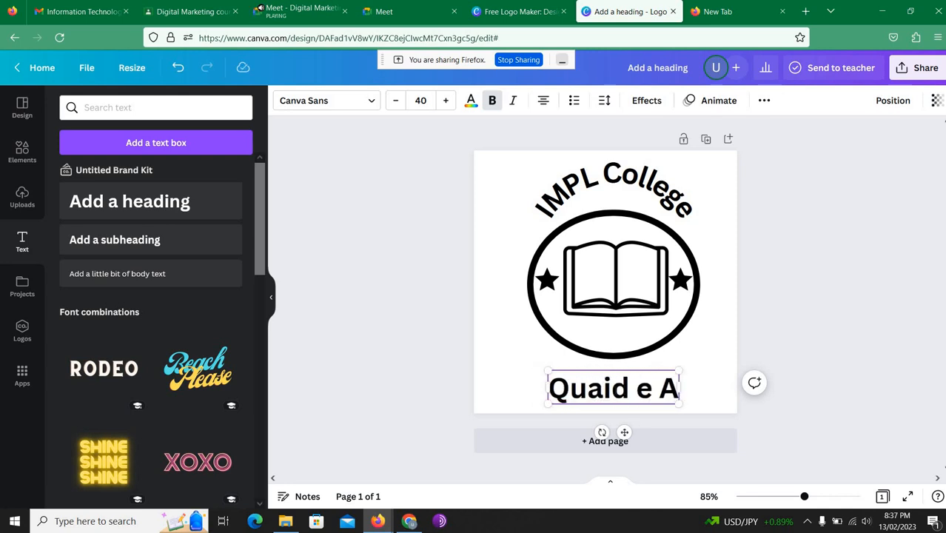
pyautogui.write('zam B')
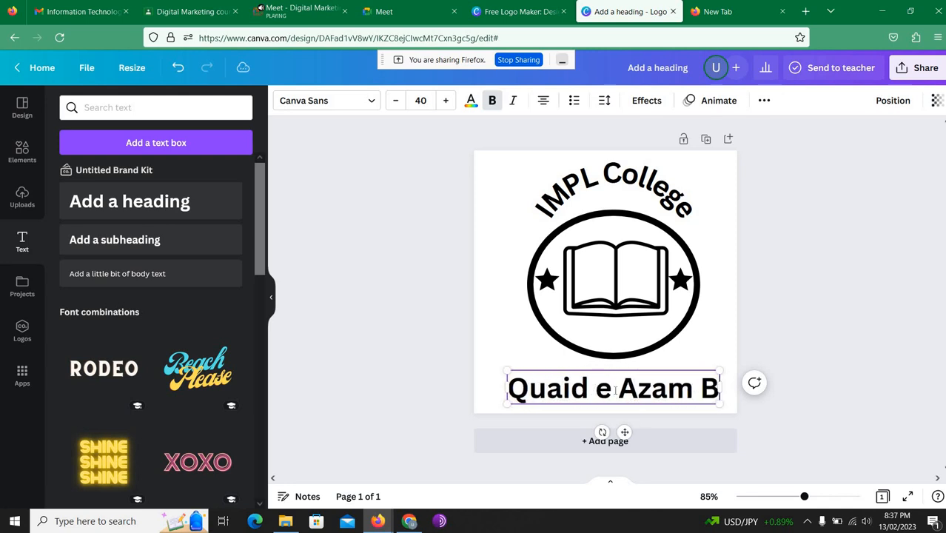
pyautogui.write('iographu')
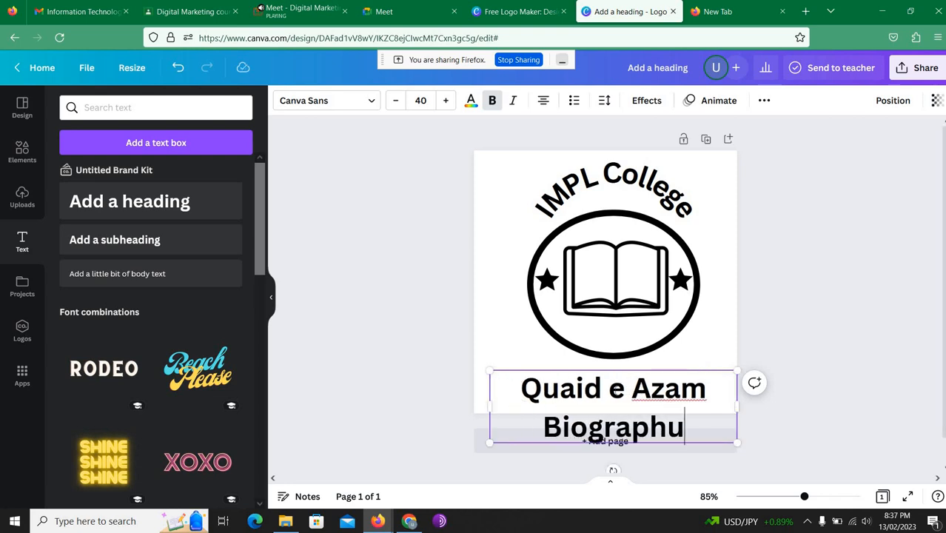
pyautogui.press('BackSpace')
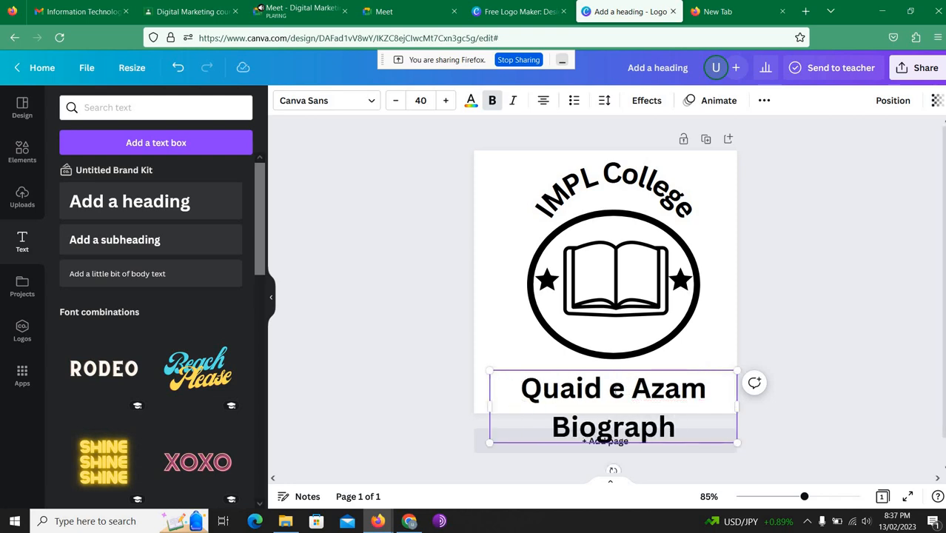
pyautogui.write('y')
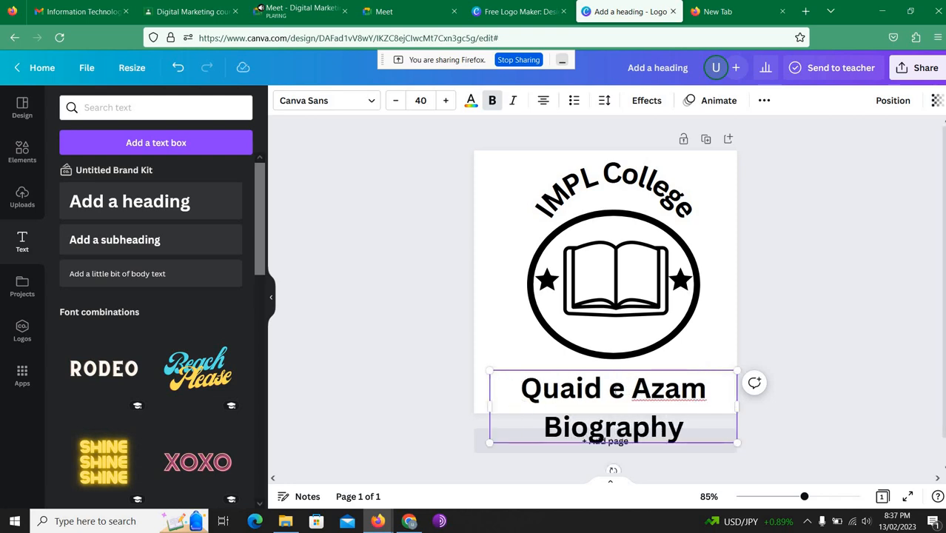
pyautogui.click(516, 321)
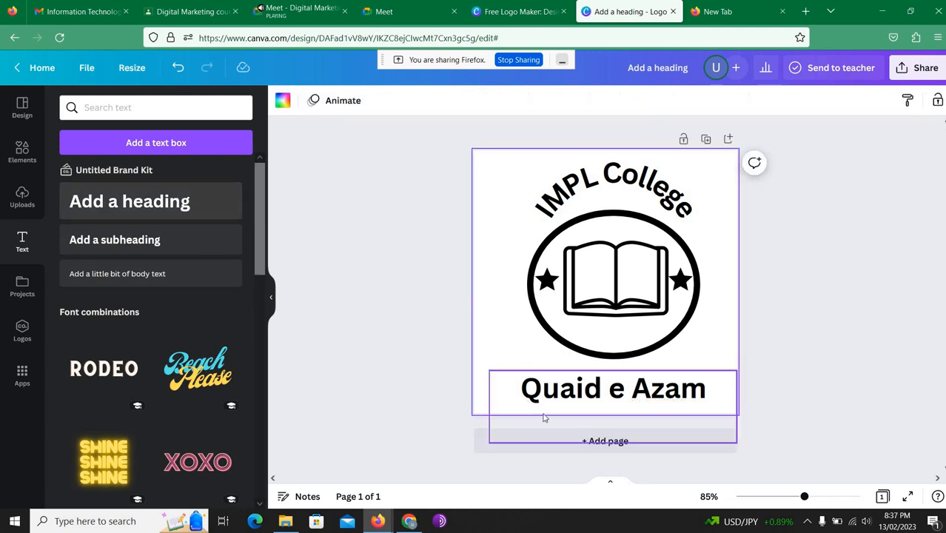
# Step: Reduce the font size of the "Quaid e Azam Biography" text to 27 so it fits on one line
pyautogui.click(533, 374)
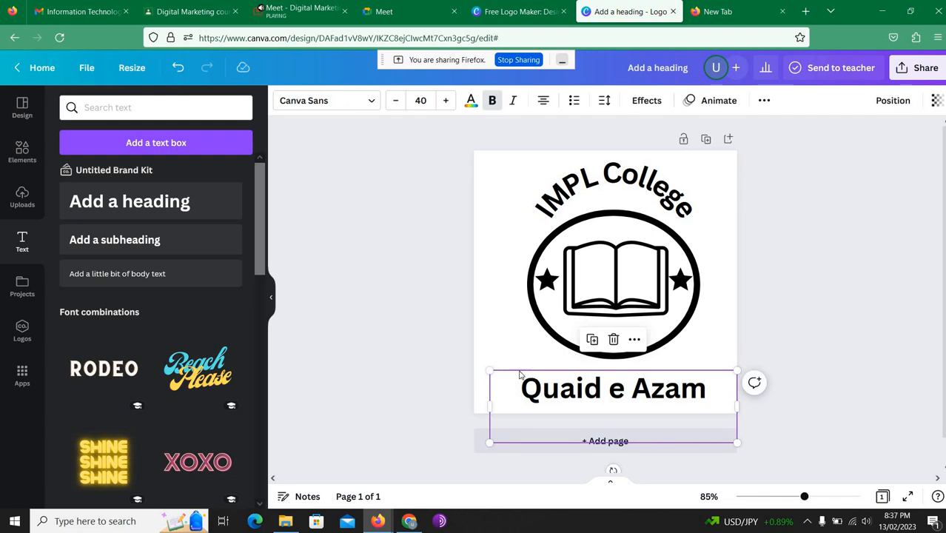
pyautogui.tripleClick(548, 383)
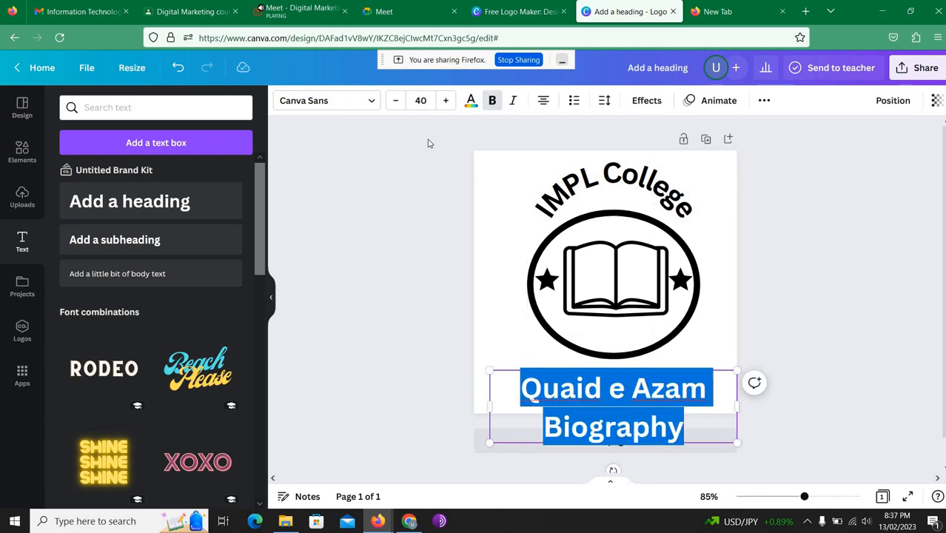
pyautogui.click(395, 101)
pyautogui.click(395, 100)
pyautogui.click(395, 101)
pyautogui.click(396, 101)
pyautogui.click(395, 101)
pyautogui.click(395, 101)
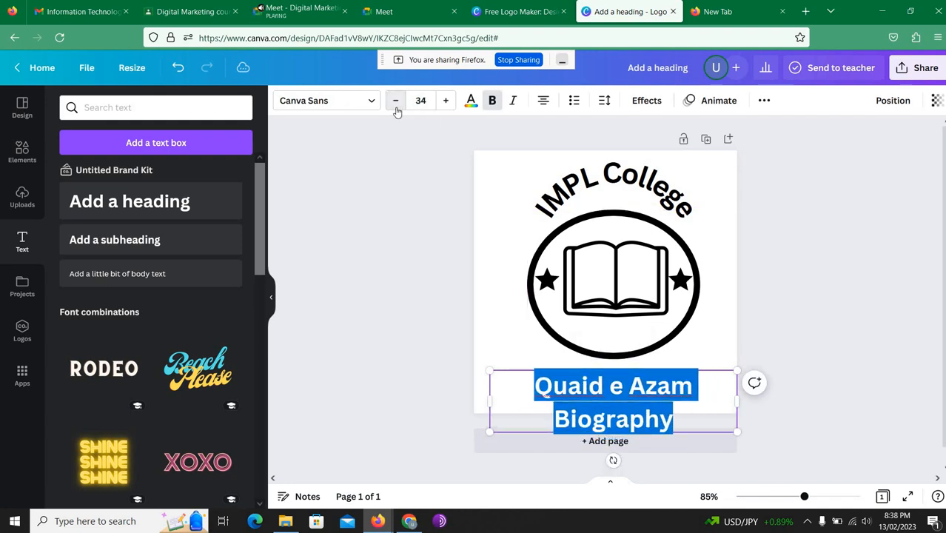
pyautogui.click(396, 101)
pyautogui.click(395, 100)
pyautogui.click(395, 101)
pyautogui.click(395, 100)
pyautogui.click(396, 101)
pyautogui.click(395, 100)
pyautogui.click(395, 101)
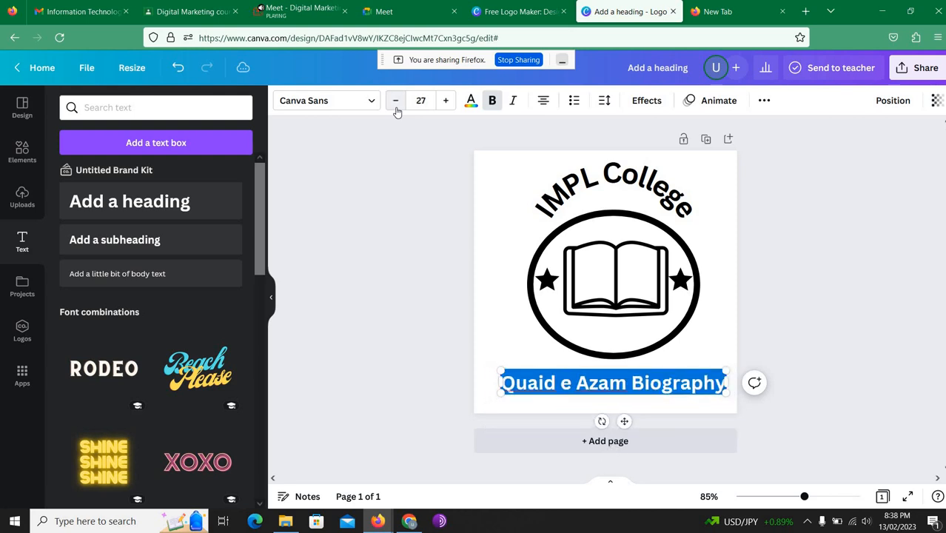
pyautogui.click(499, 331)
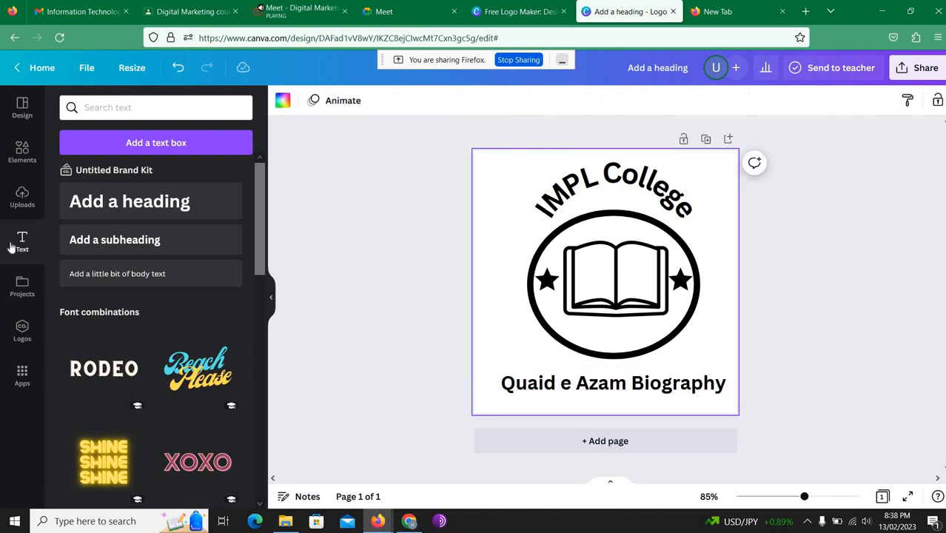
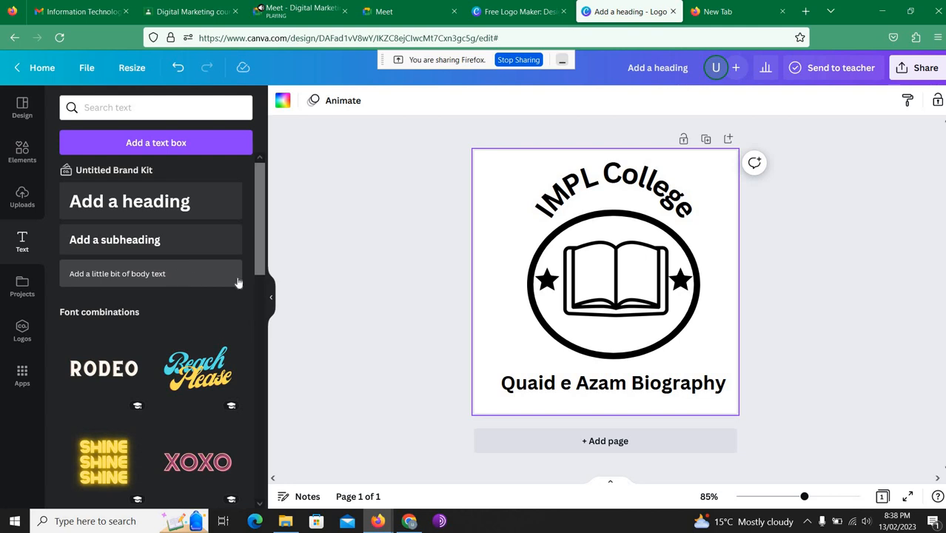
pyautogui.click(545, 387)
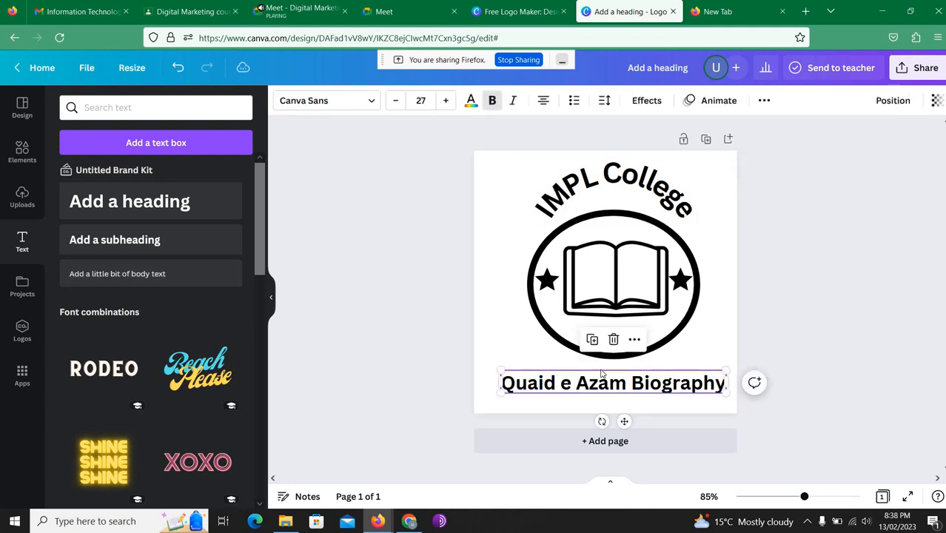
pyautogui.click(484, 292)
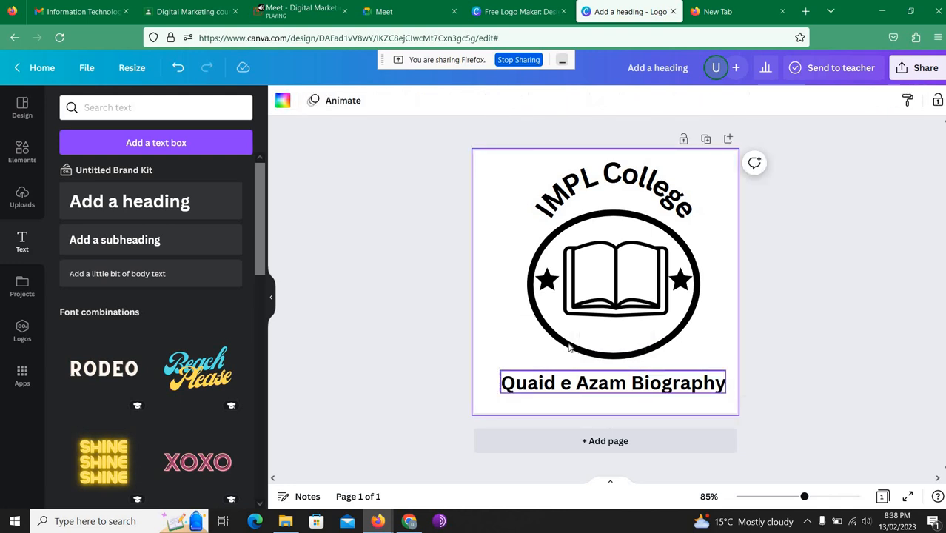
pyautogui.click(598, 275)
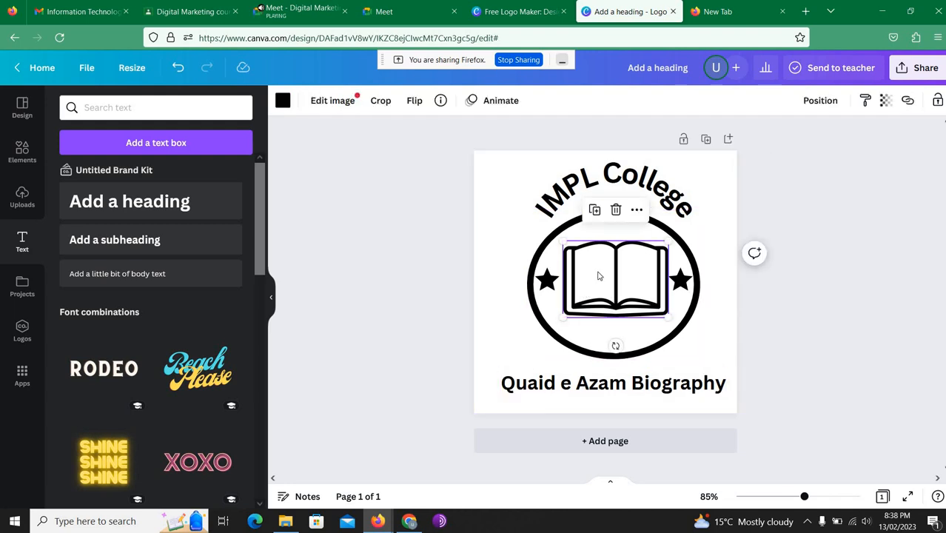
# Step: Reduce the font size of the "Quaid e Azam Biography" text below the ellipse to 13
pyautogui.click(582, 383)
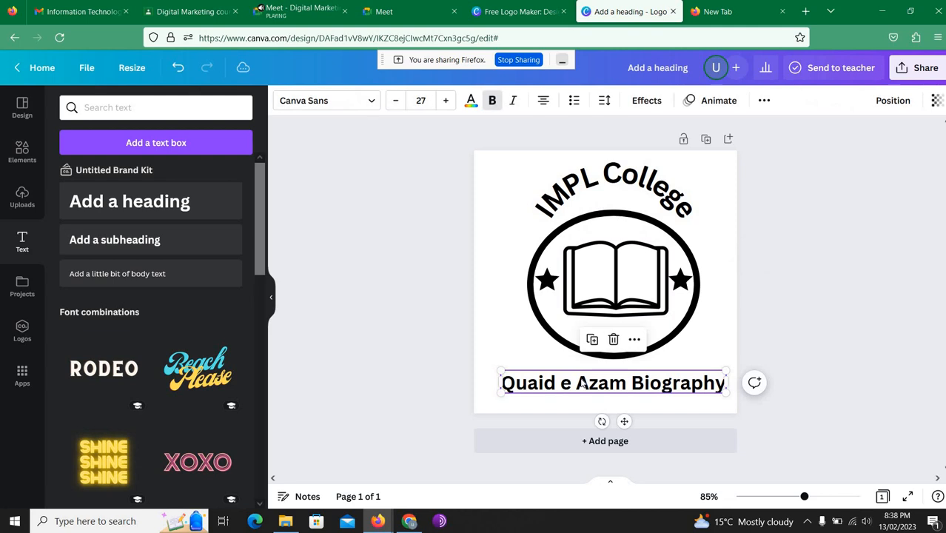
pyautogui.click(726, 382)
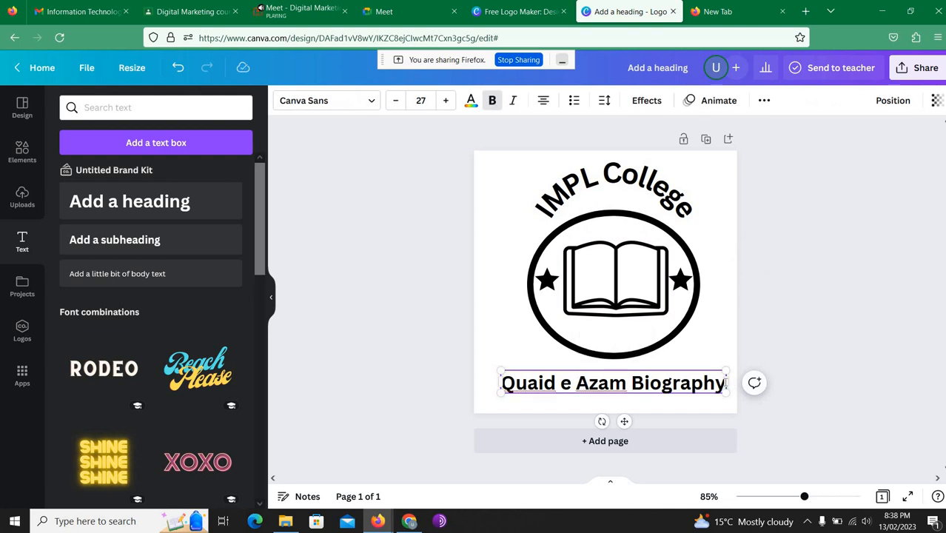
pyautogui.click(394, 106)
pyautogui.click(394, 105)
pyautogui.click(394, 106)
pyautogui.click(394, 106)
pyautogui.click(393, 106)
pyautogui.click(394, 105)
pyautogui.click(394, 104)
pyautogui.click(395, 104)
pyautogui.click(394, 103)
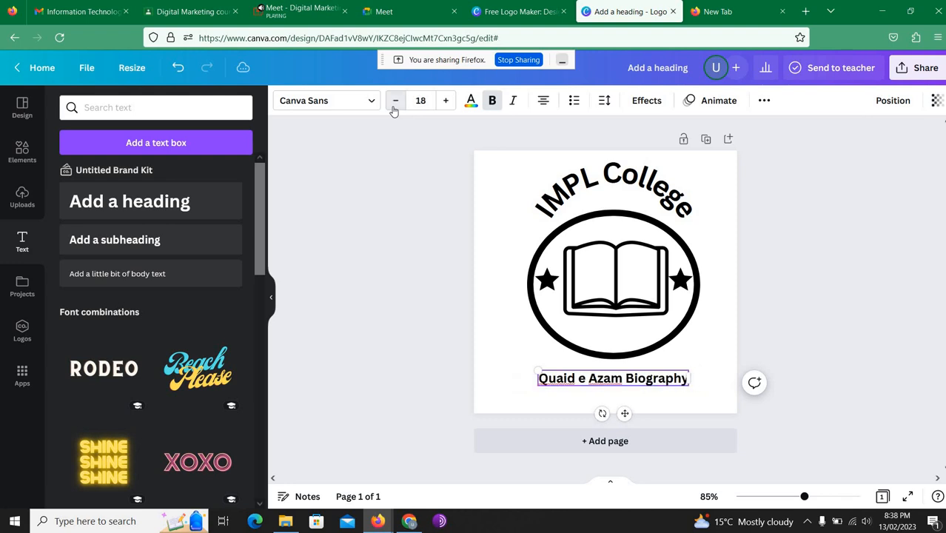
pyautogui.click(395, 104)
pyautogui.click(394, 103)
pyautogui.click(395, 104)
pyautogui.click(394, 104)
pyautogui.click(395, 103)
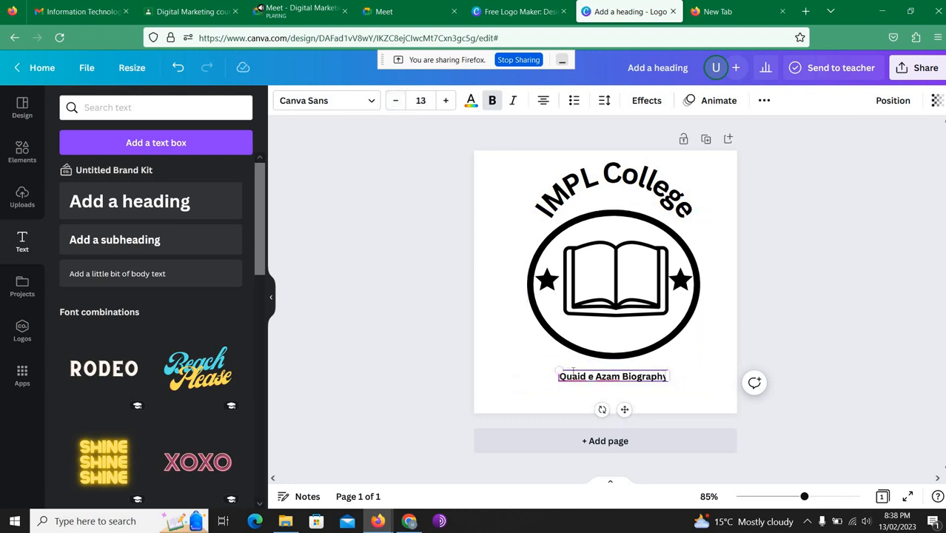
# Step: Move the "Quaid e Azam Biography" text onto the open book and narrow its text box so it wraps onto two lines
pyautogui.moveTo(571, 379); pyautogui.dragTo(583, 276)
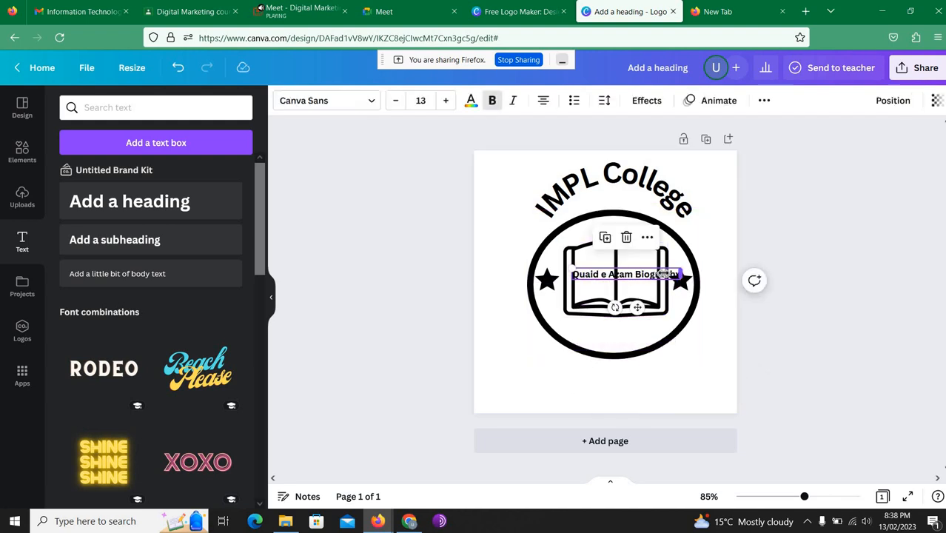
pyautogui.moveTo(677, 277); pyautogui.dragTo(652, 275)
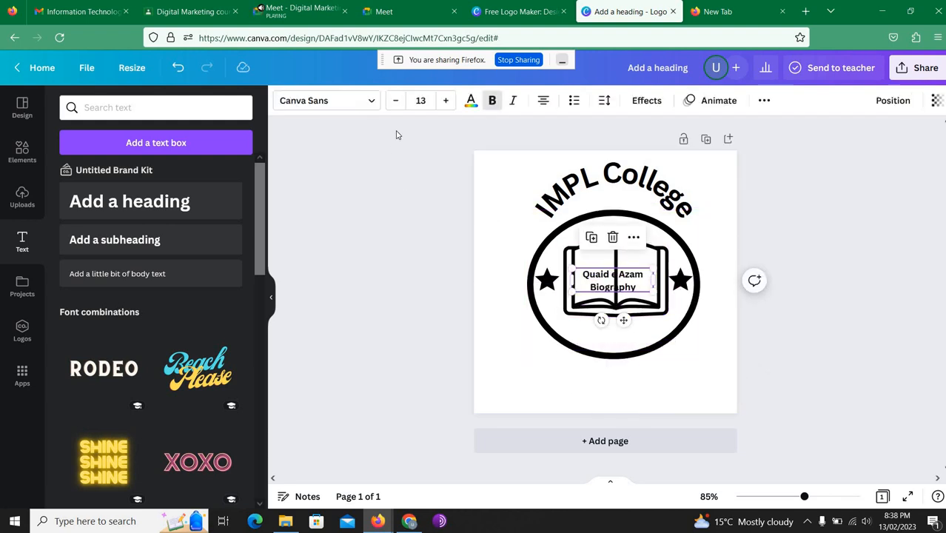
# Step: Try font sizes 14 and 15 on the text over the book, returning it to 13
pyautogui.click(443, 103)
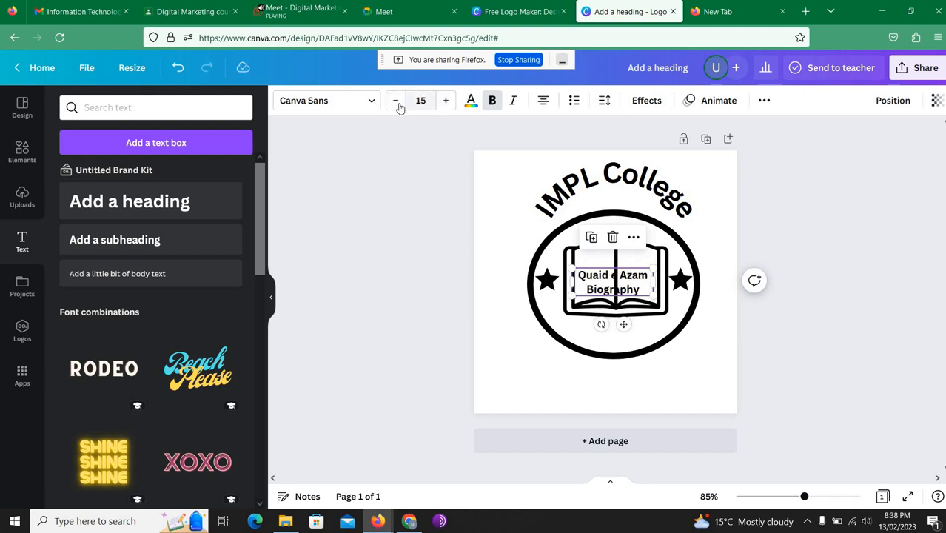
pyautogui.click(396, 102)
pyautogui.click(445, 101)
pyautogui.click(445, 101)
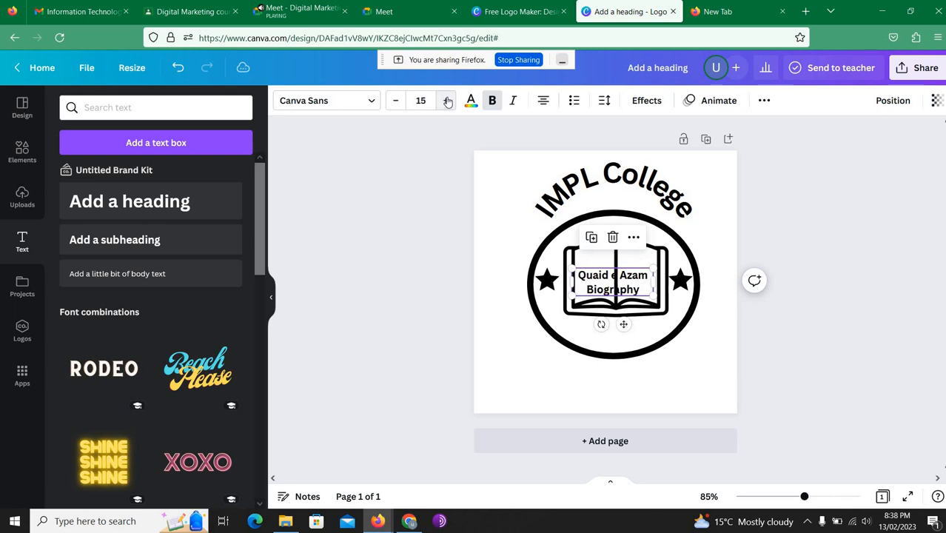
pyautogui.click(395, 103)
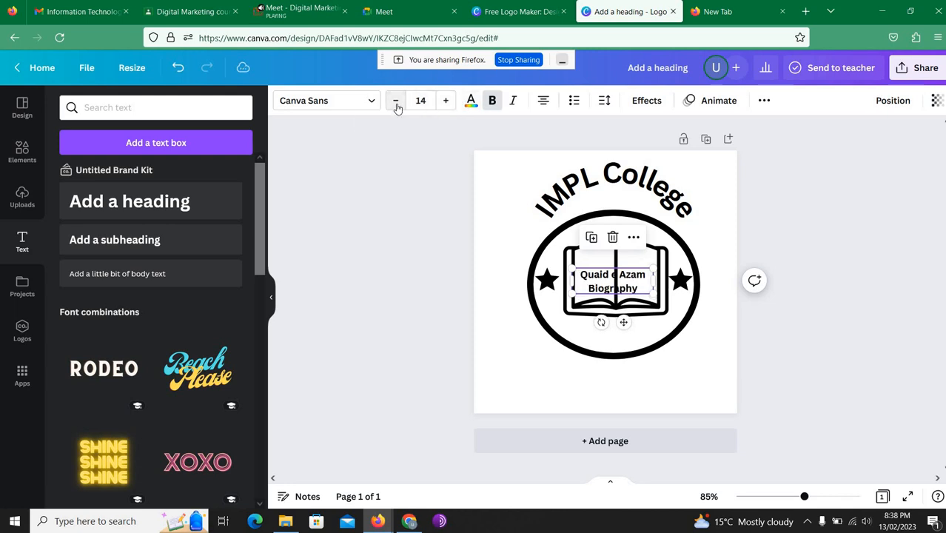
pyautogui.click(396, 104)
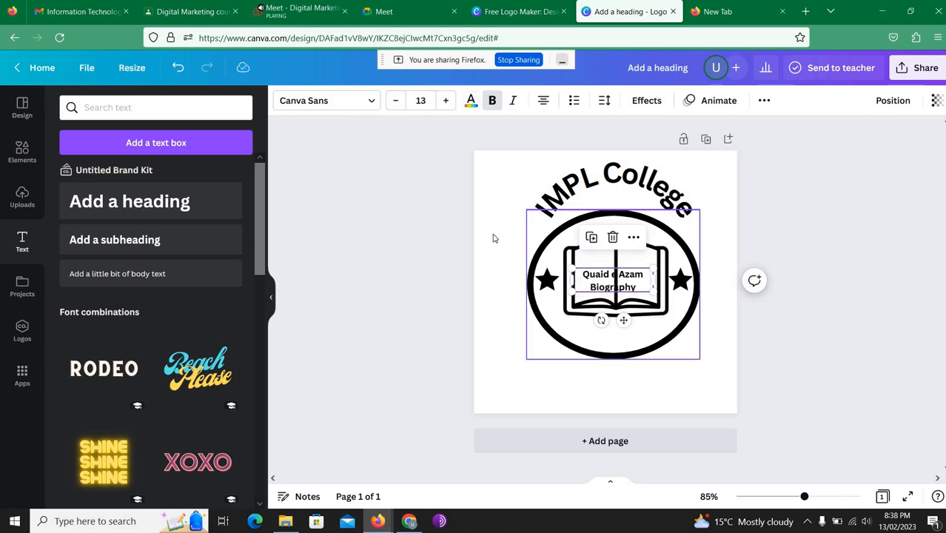
# Step: Move the two-line "Quaid e Azam Biography" text off the book and place it centred just below the ellipse
pyautogui.click(605, 280)
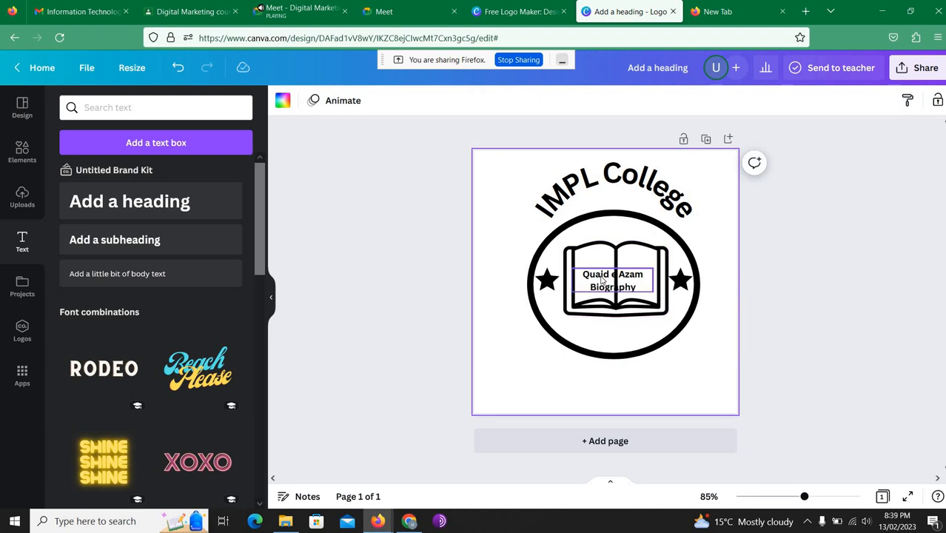
pyautogui.click(603, 280)
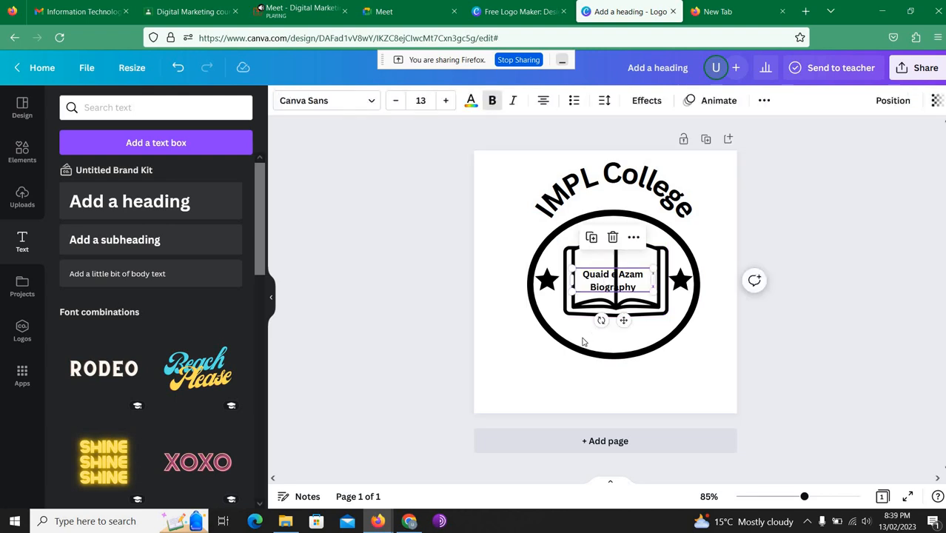
pyautogui.click(558, 373)
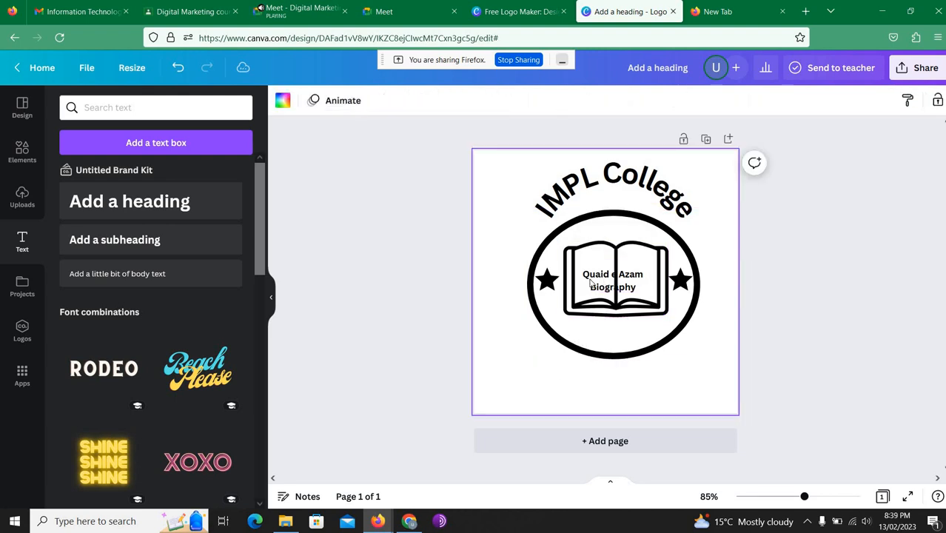
pyautogui.click(641, 280)
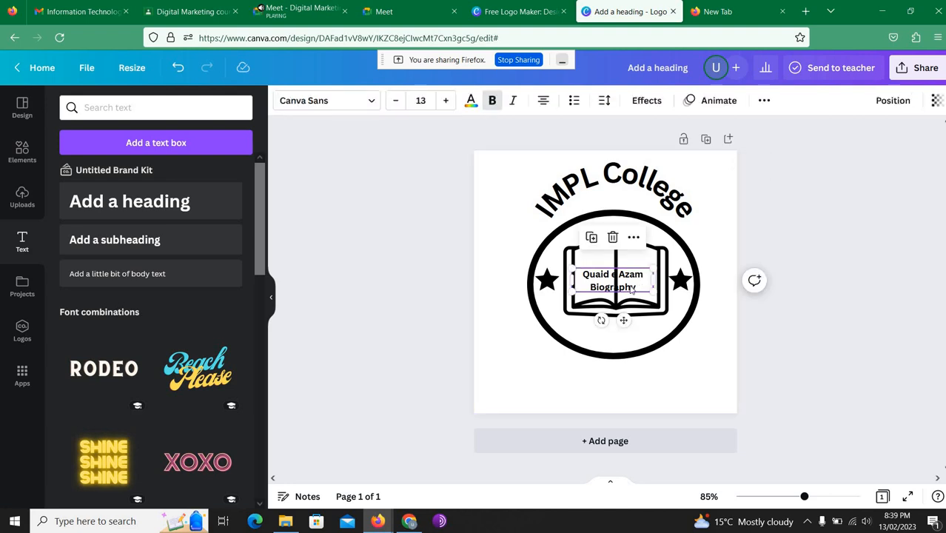
pyautogui.moveTo(623, 320); pyautogui.dragTo(586, 410)
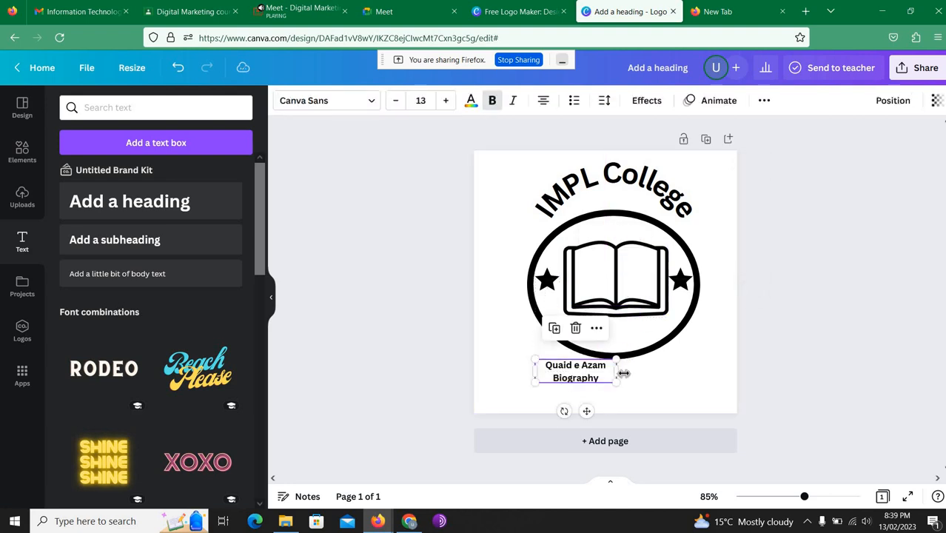
pyautogui.moveTo(624, 373); pyautogui.dragTo(643, 382)
pyautogui.click(498, 257)
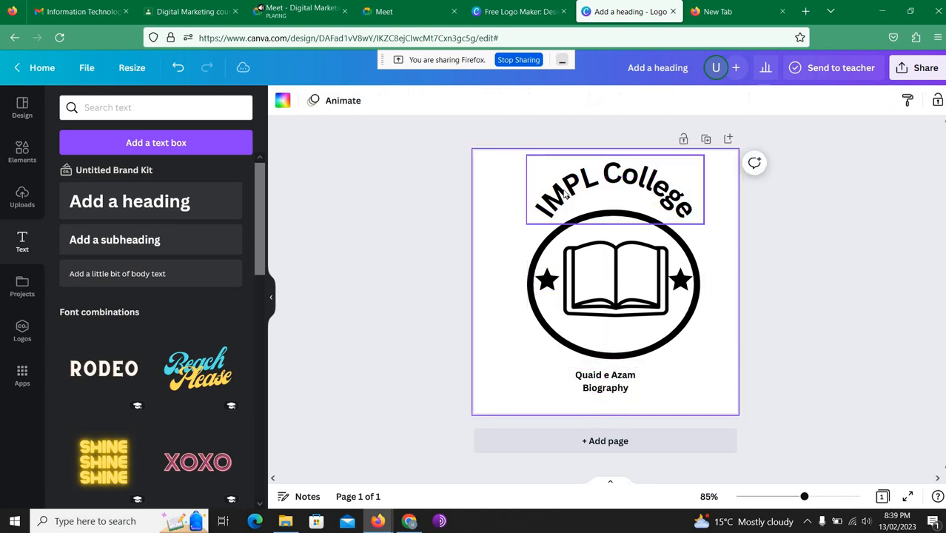
pyautogui.click(565, 194)
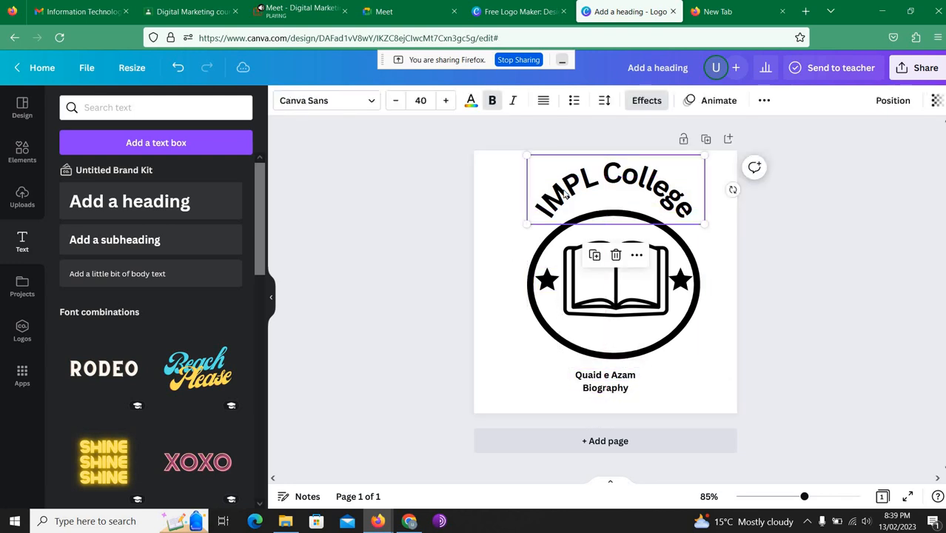
pyautogui.click(607, 212)
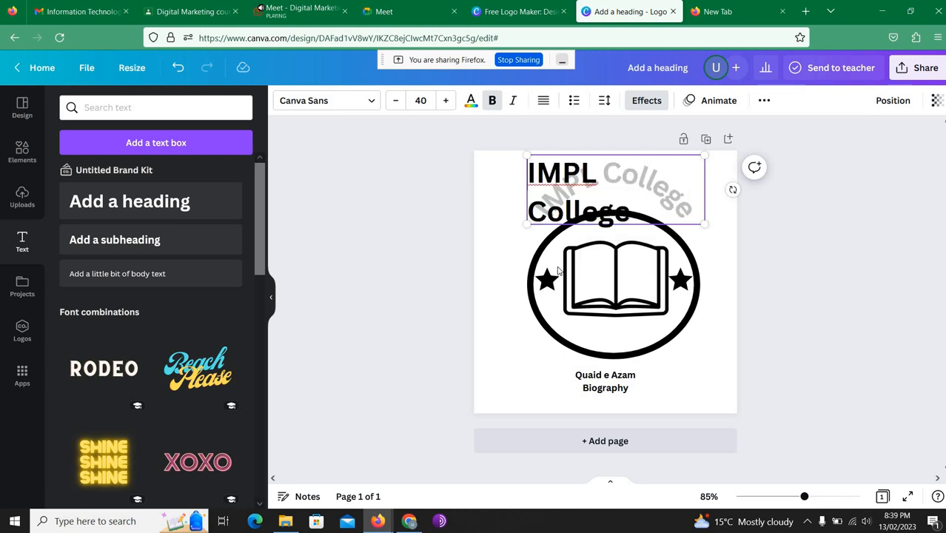
pyautogui.click(476, 288)
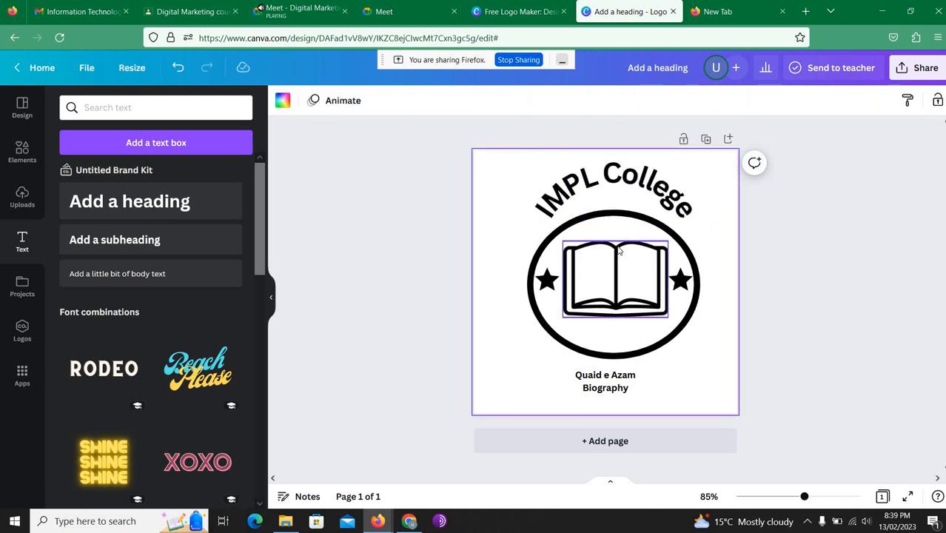
# Step: Increase the letter spacing of the curved "IMPL College" heading to 174
pyautogui.click(553, 213)
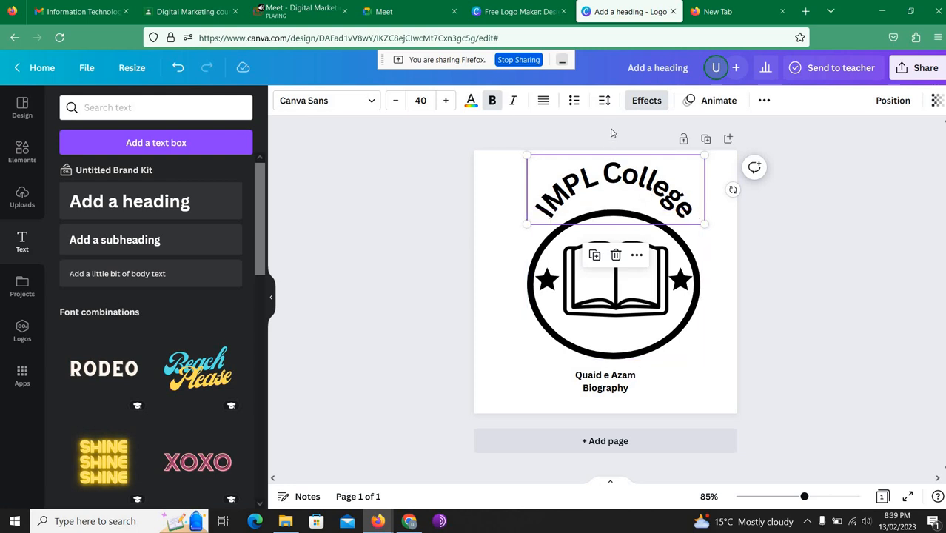
pyautogui.click(607, 102)
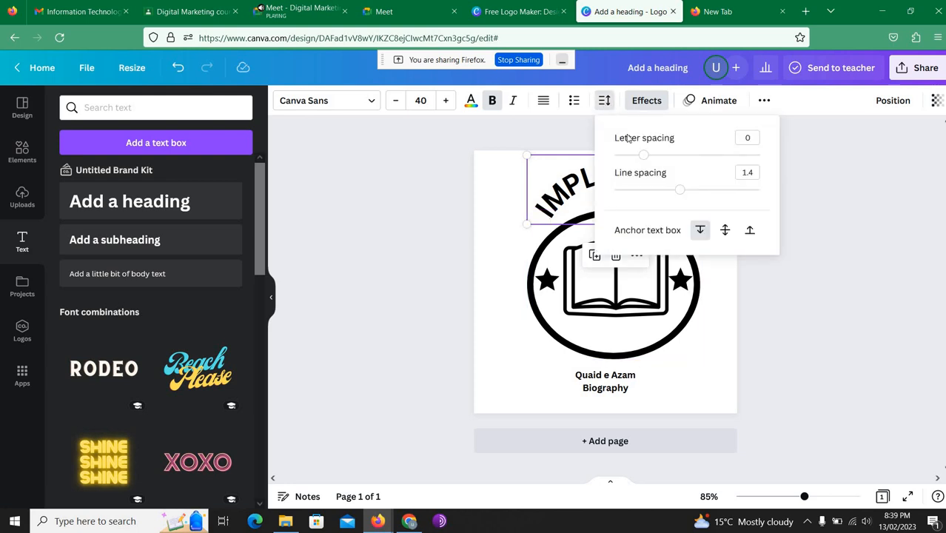
pyautogui.click(499, 171)
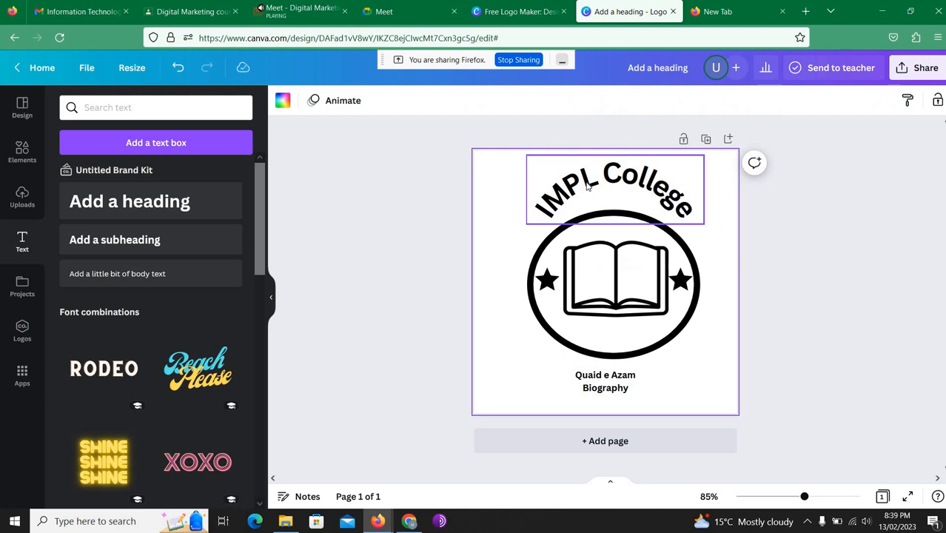
pyautogui.click(626, 200)
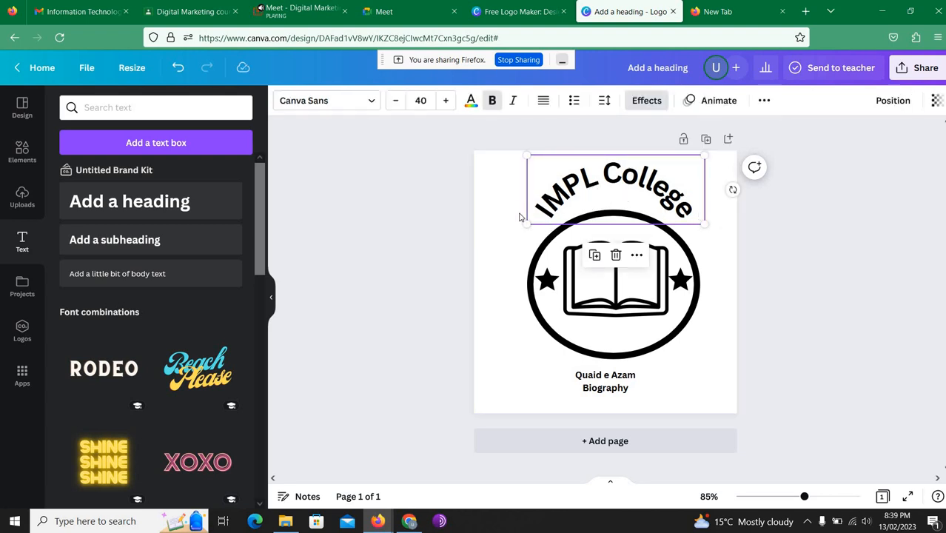
pyautogui.click(604, 100)
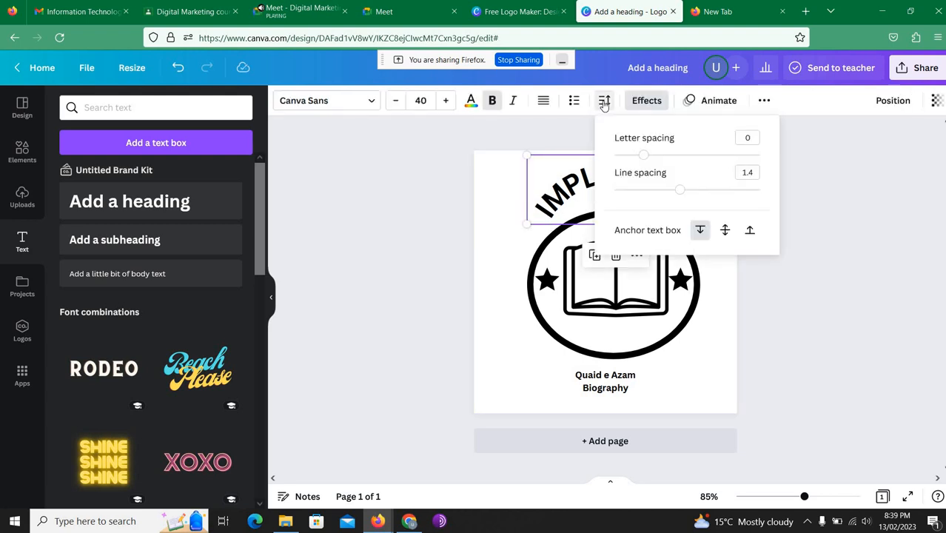
pyautogui.click(604, 100)
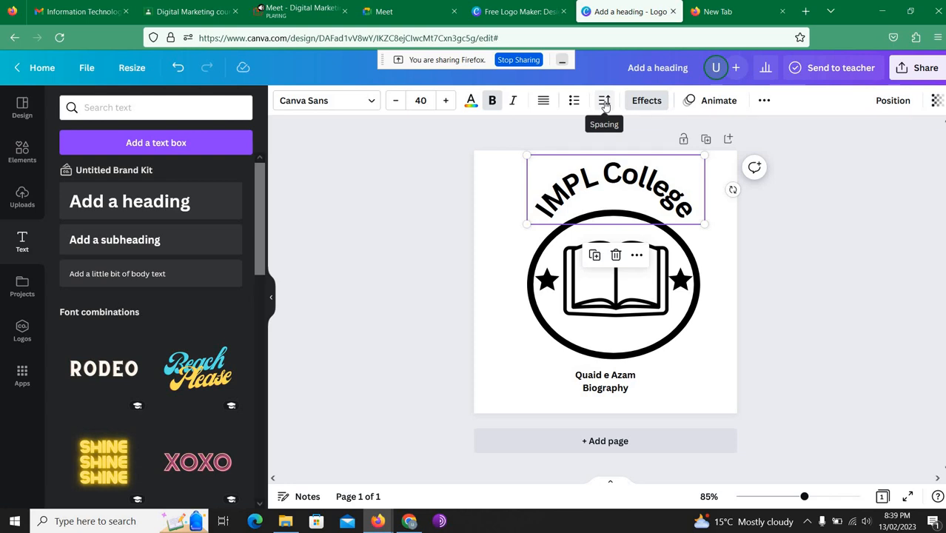
pyautogui.click(605, 104)
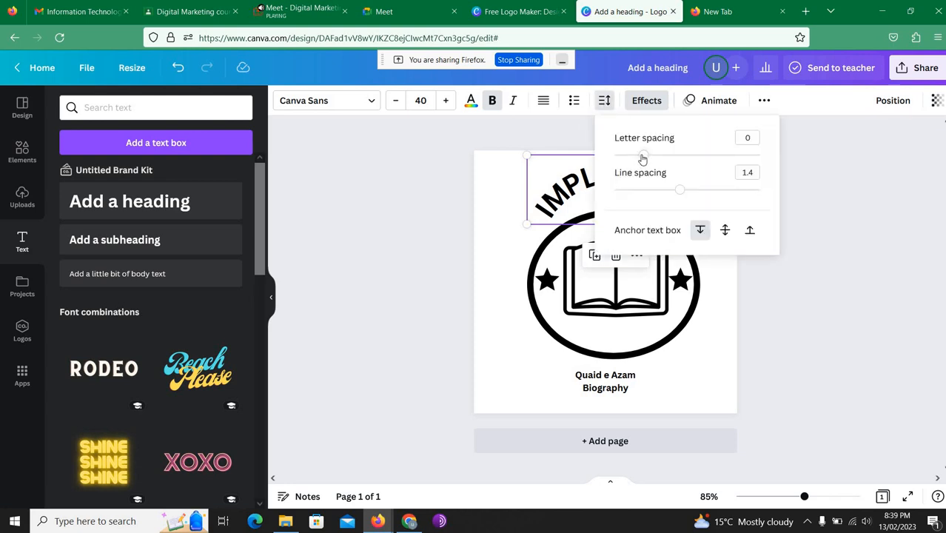
pyautogui.moveTo(651, 157); pyautogui.dragTo(668, 154)
pyautogui.click(549, 177)
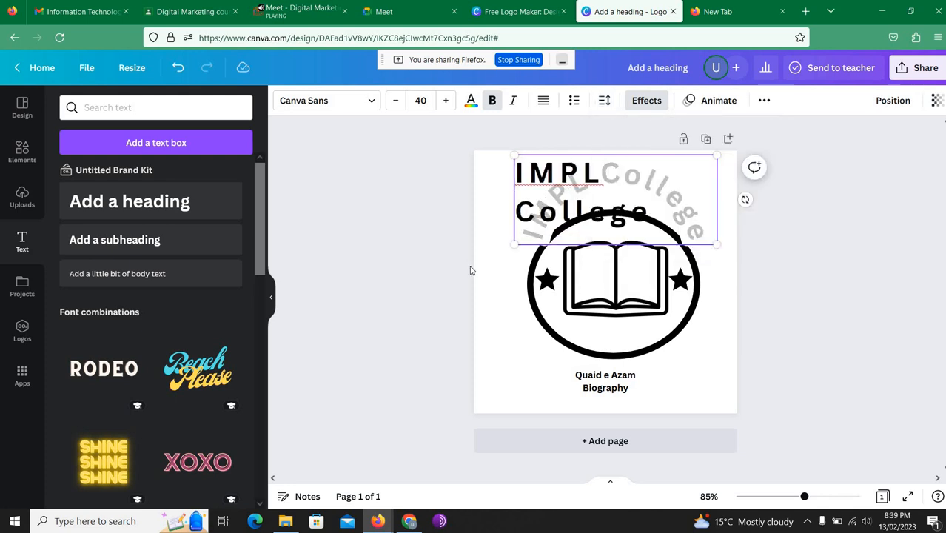
pyautogui.click(497, 274)
# Step: Move the "IMPL College" heading slightly upward above the ellipse and set its text curve to 56
pyautogui.moveTo(551, 200)
pyautogui.mouseDown()
pyautogui.moveTo(562, 179)
pyautogui.moveTo(551, 185)
pyautogui.mouseUp()
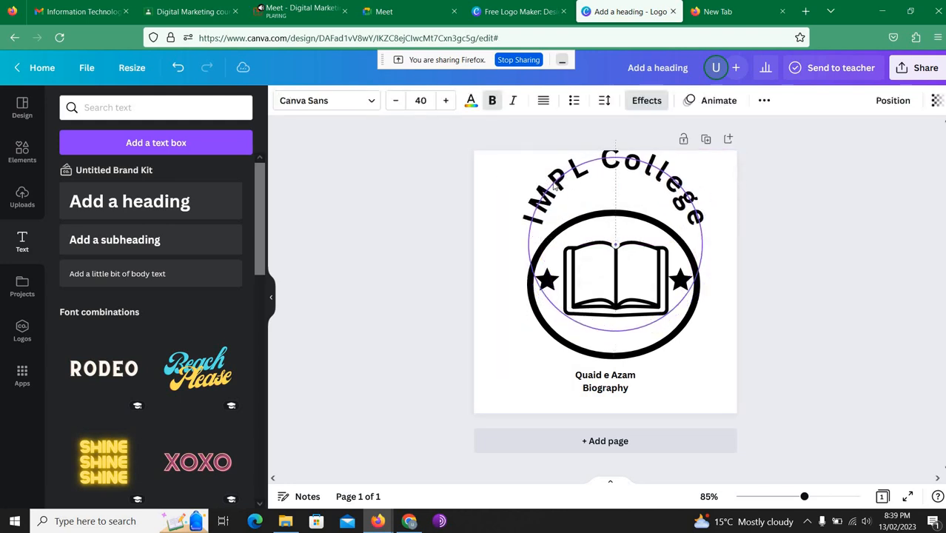
pyautogui.click(661, 108)
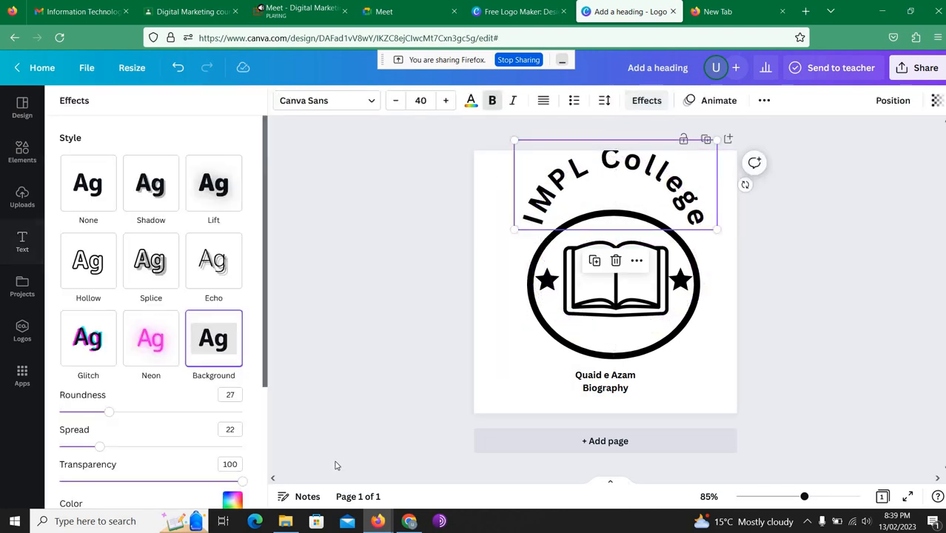
pyautogui.scroll(-3, 232, 449)
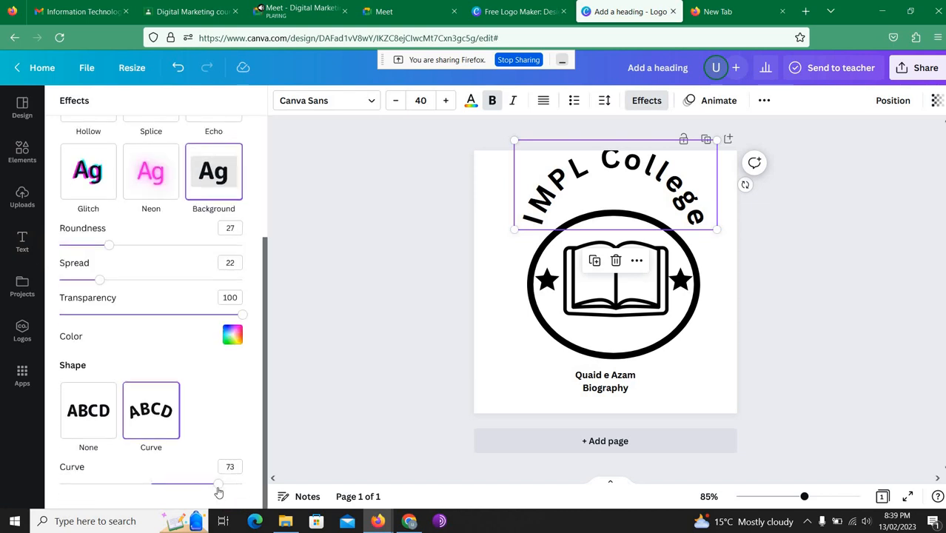
pyautogui.moveTo(217, 485); pyautogui.dragTo(202, 485)
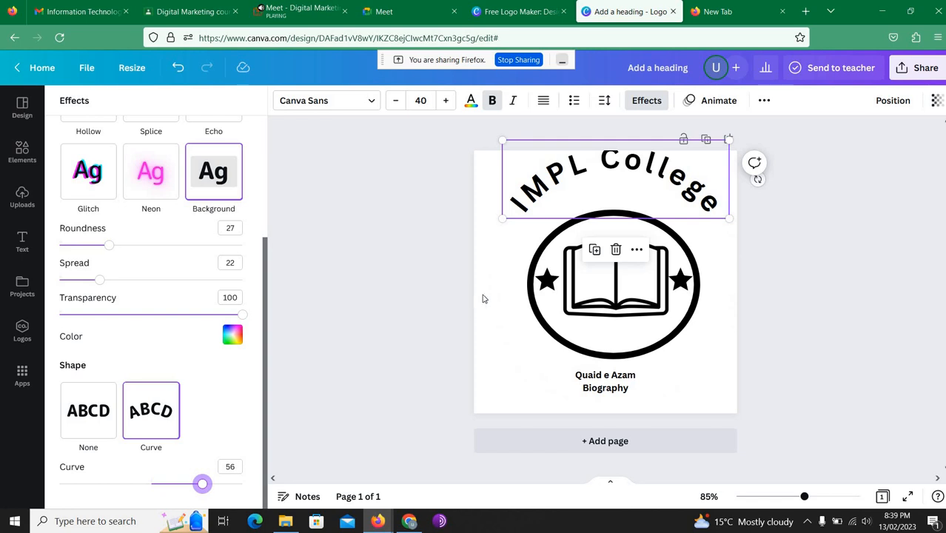
# Step: Open the spacing settings of the curved "IMPL College" heading
pyautogui.click(526, 209)
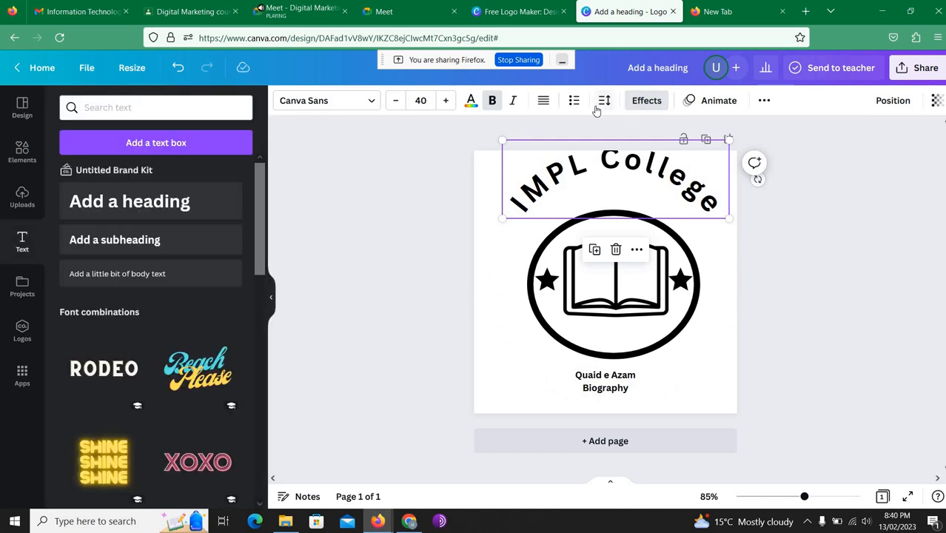
pyautogui.click(603, 102)
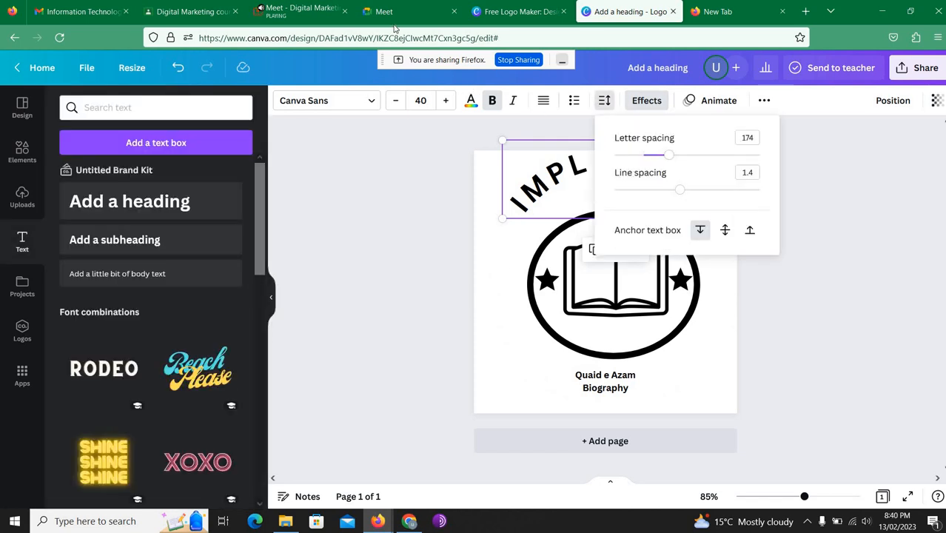
# Step: Switch to the Google Meet call, let the waiting participant in, and return to the Canva logo design
pyautogui.click(298, 15)
pyautogui.click(597, 121)
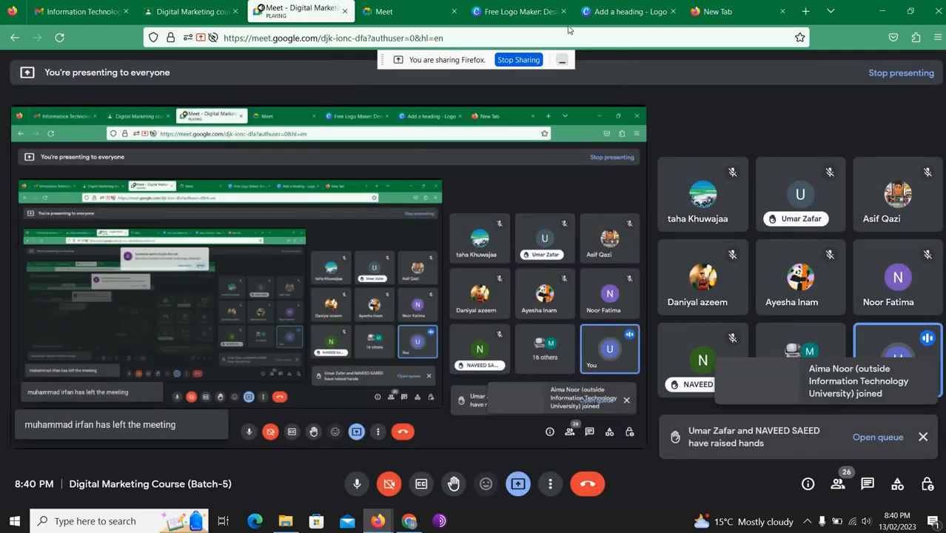
pyautogui.click(626, 11)
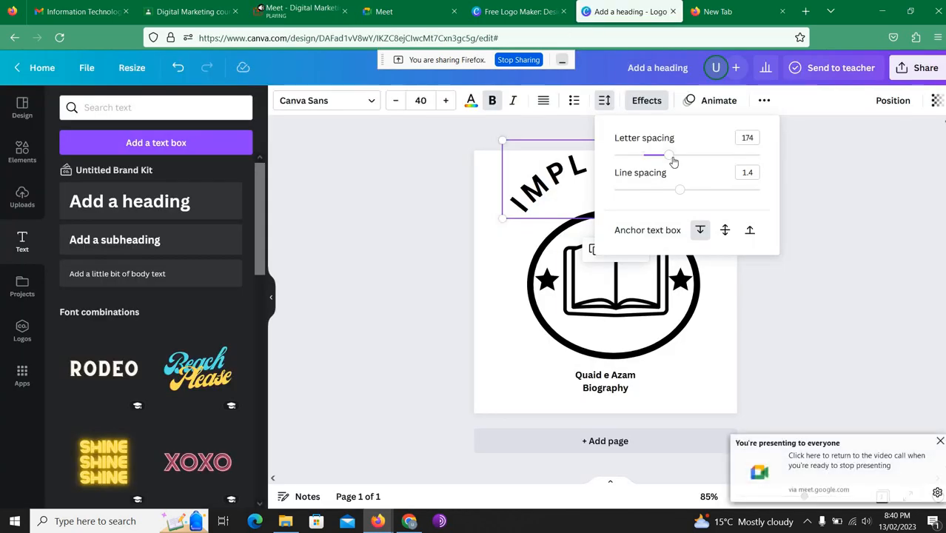
# Step: Increase the letter spacing of the curved "IMPL College" heading to 216 and move it slightly down toward the ellipse
pyautogui.moveTo(671, 160); pyautogui.dragTo(674, 159)
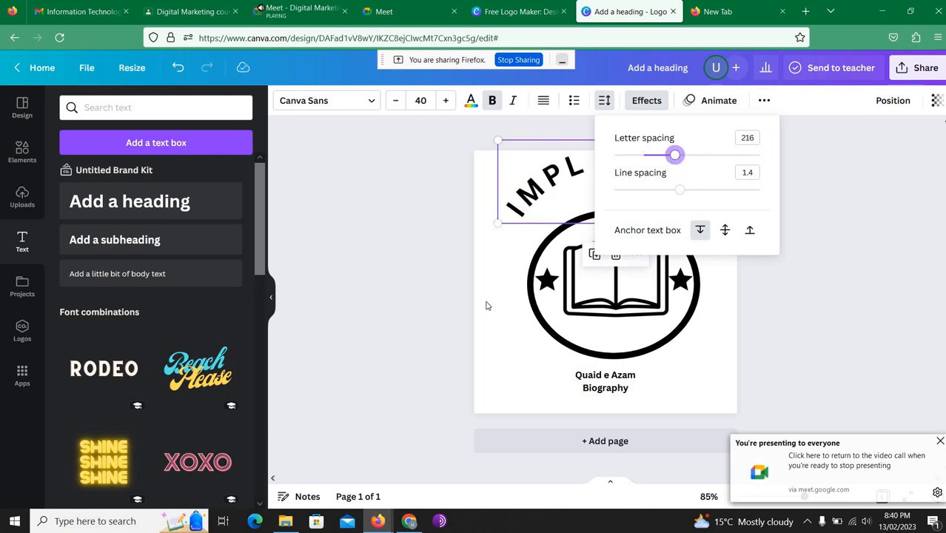
pyautogui.click(506, 283)
pyautogui.click(631, 178)
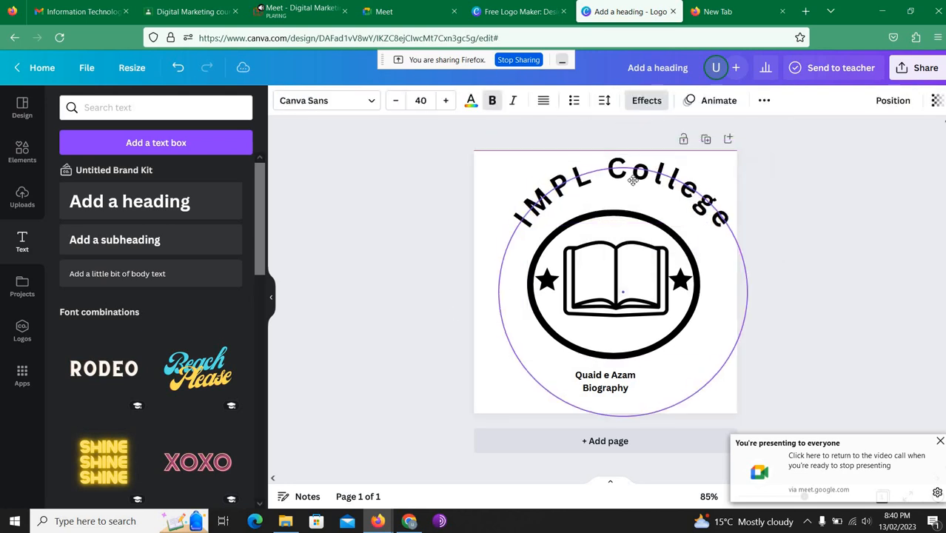
pyautogui.moveTo(633, 180); pyautogui.dragTo(626, 191)
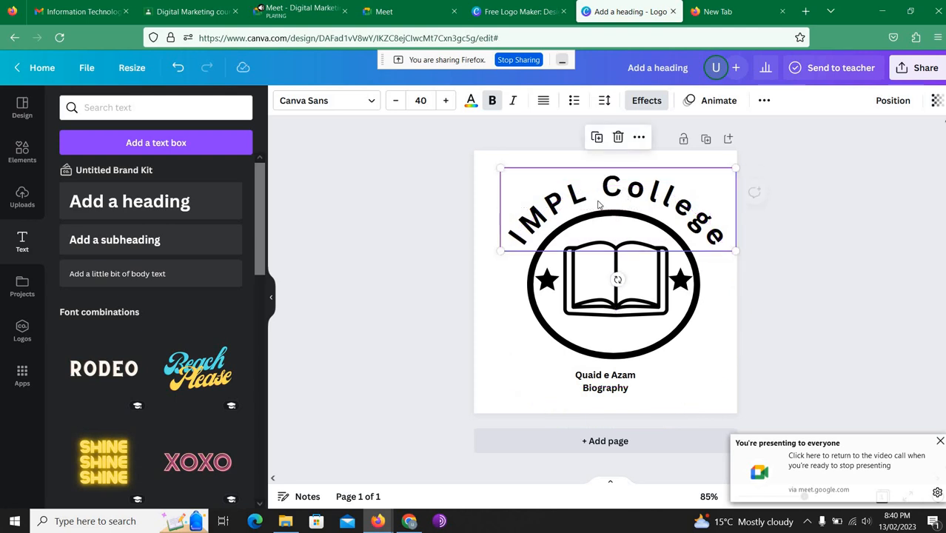
pyautogui.click(549, 203)
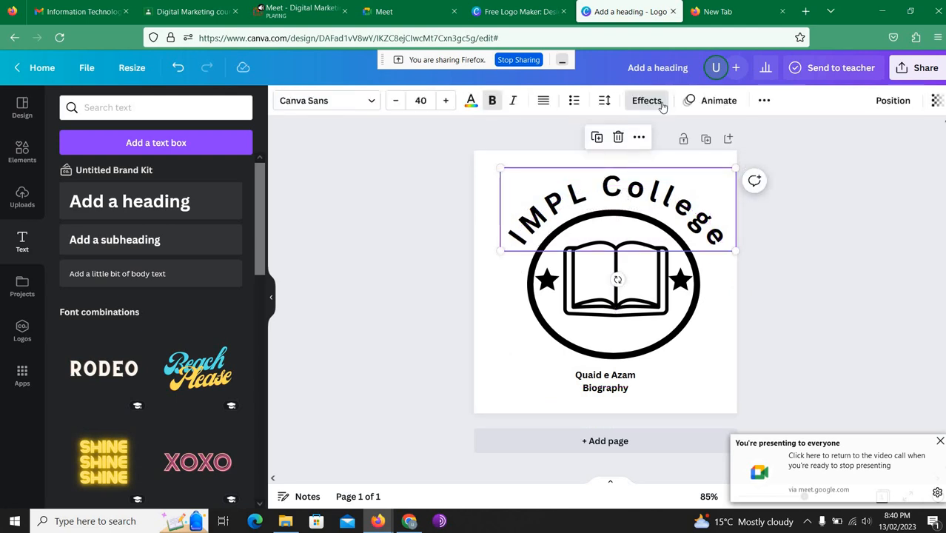
# Step: Set the text curve of the "IMPL College" heading to 57 and move the heading slightly lower onto the ellipse's upper edge
pyautogui.click(646, 100)
pyautogui.scroll(-3, 213, 378)
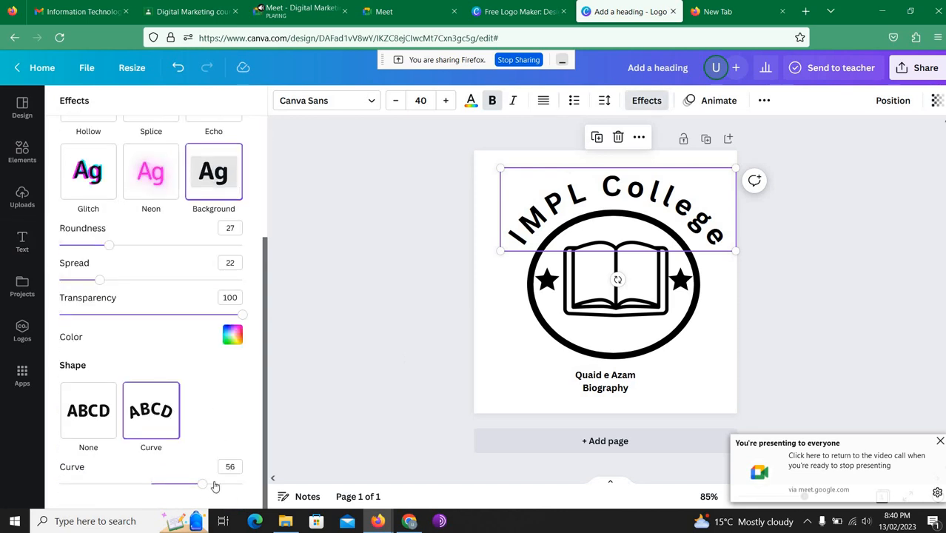
pyautogui.moveTo(196, 490); pyautogui.dragTo(203, 485)
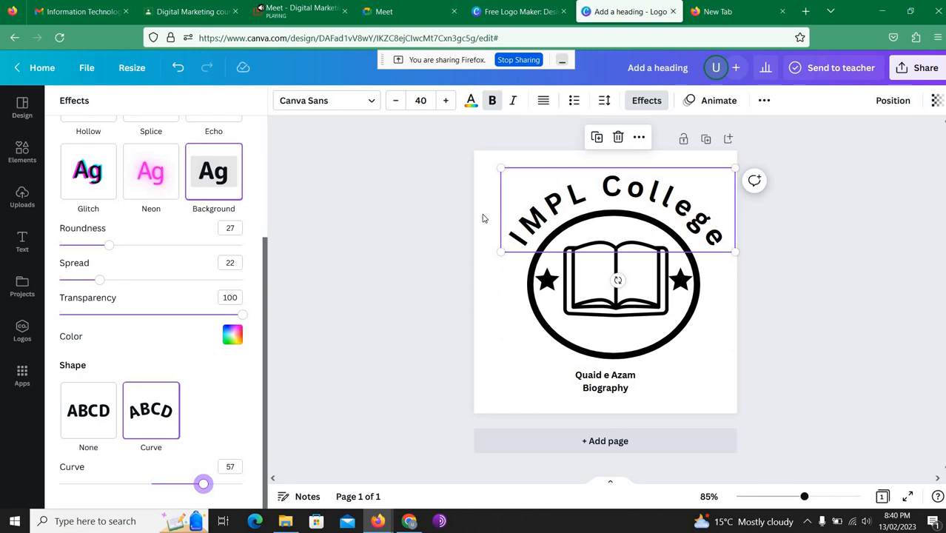
pyautogui.click(605, 174)
pyautogui.click(604, 173)
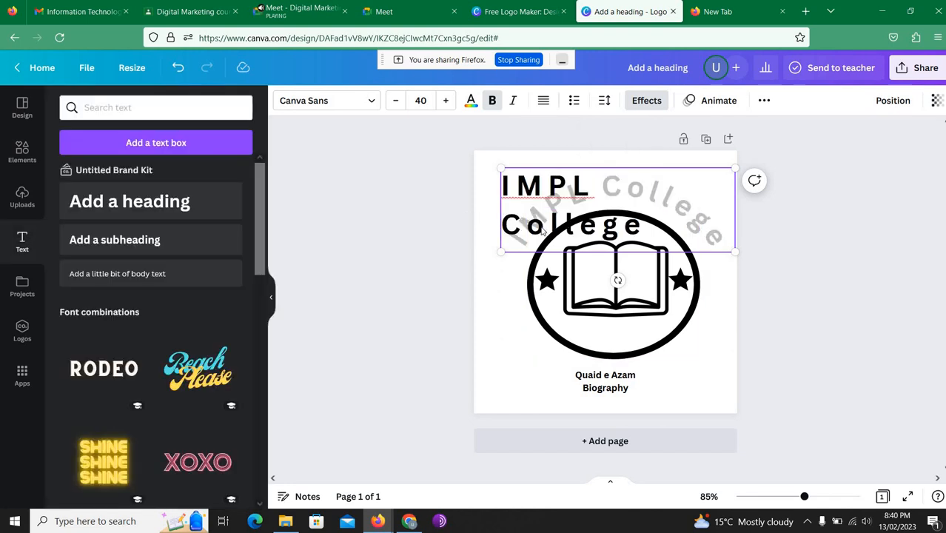
pyautogui.click(584, 178)
pyautogui.click(588, 178)
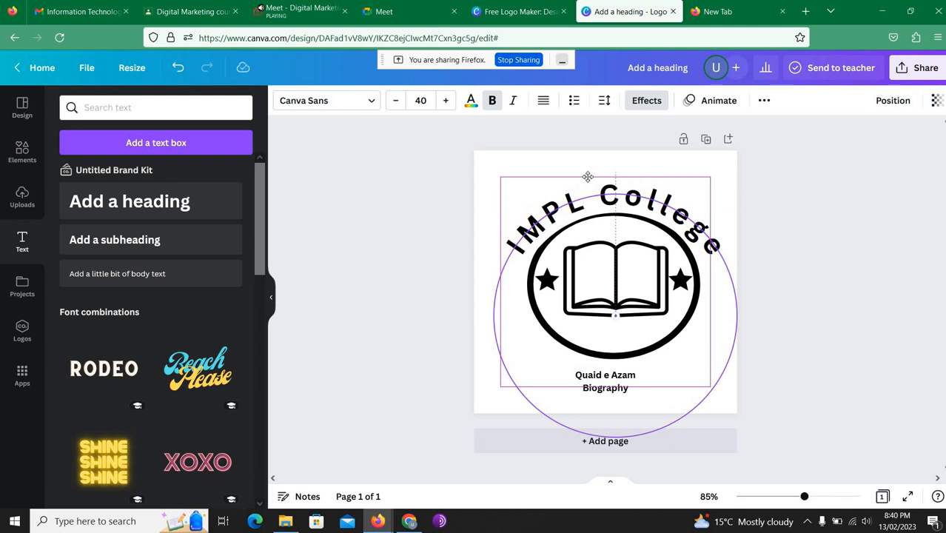
pyautogui.click(588, 180)
pyautogui.click(480, 352)
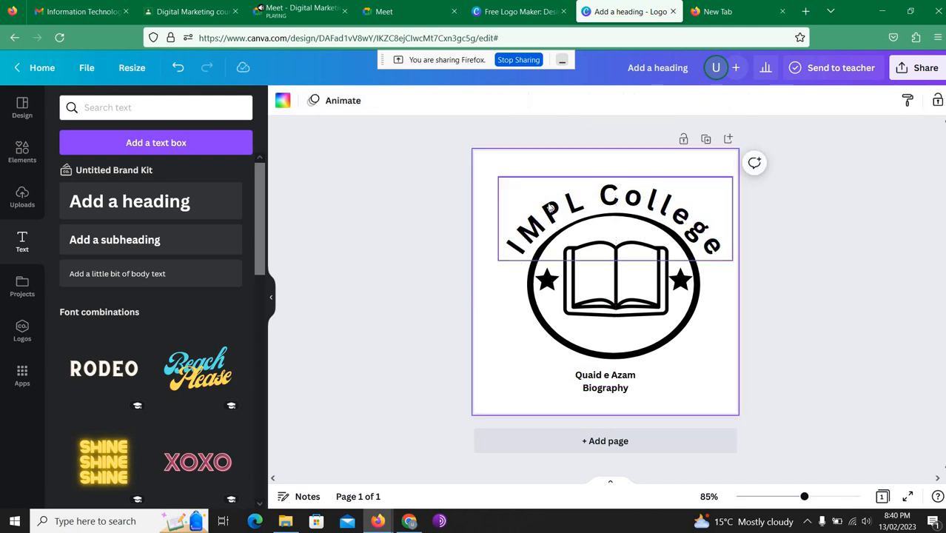
# Step: Reduce the letter spacing of the "IMPL College" heading to 192 and move it slightly up, clear of the ellipse
pyautogui.click(592, 181)
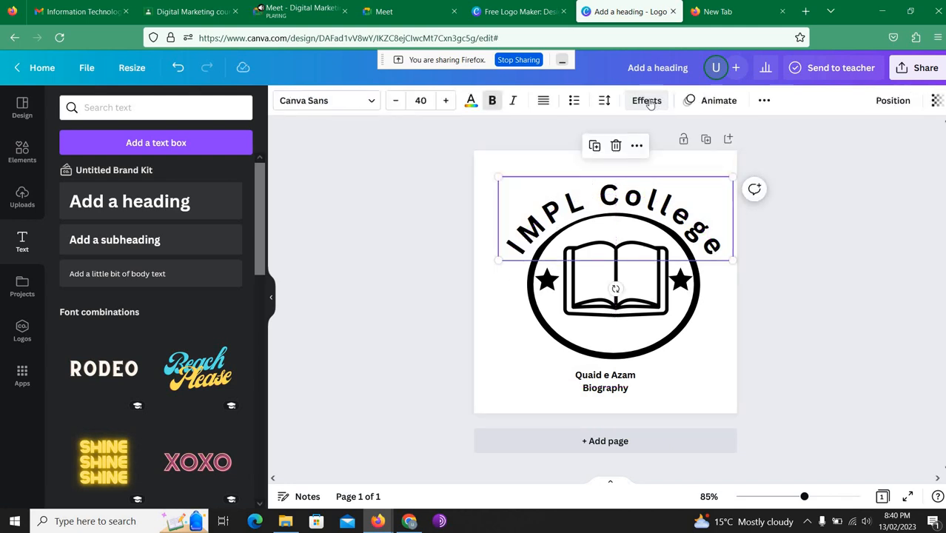
pyautogui.click(646, 101)
pyautogui.scroll(-3, 178, 363)
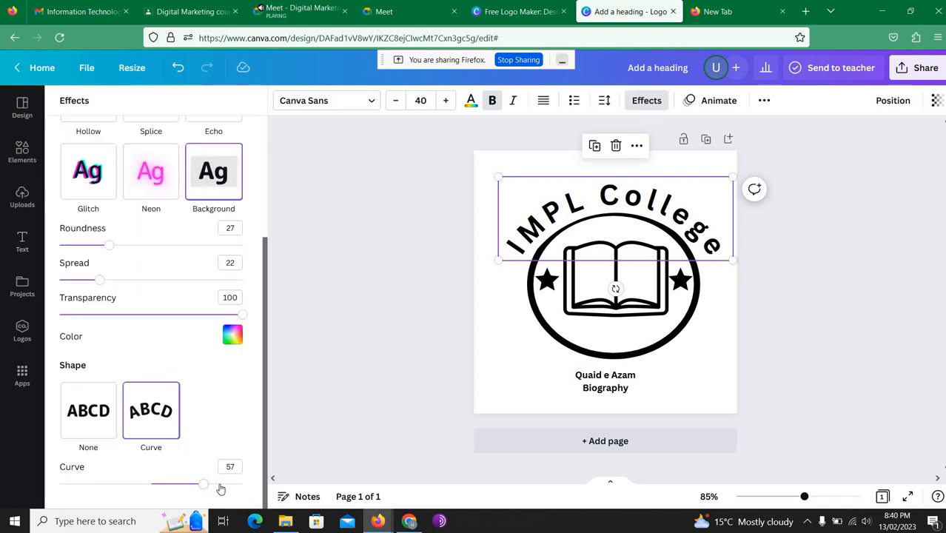
pyautogui.click(604, 100)
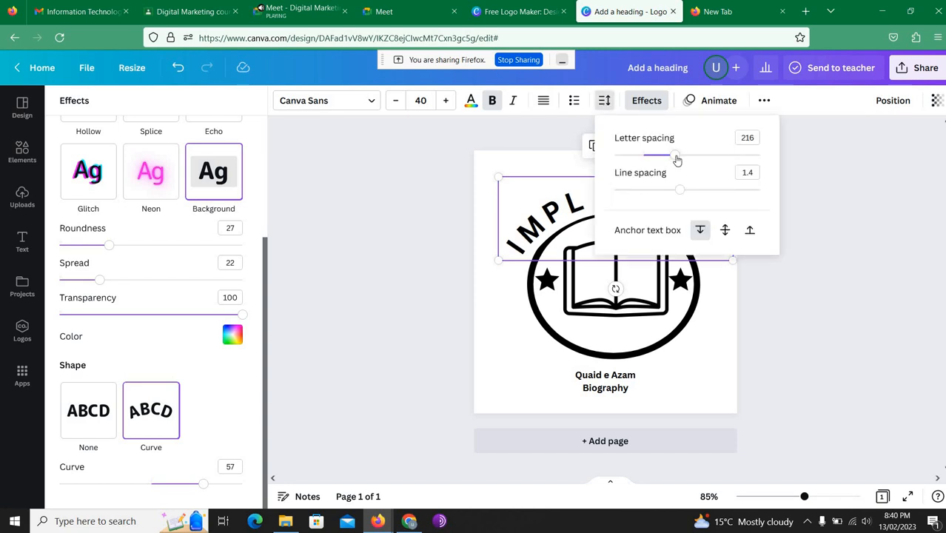
pyautogui.moveTo(676, 160); pyautogui.dragTo(671, 160)
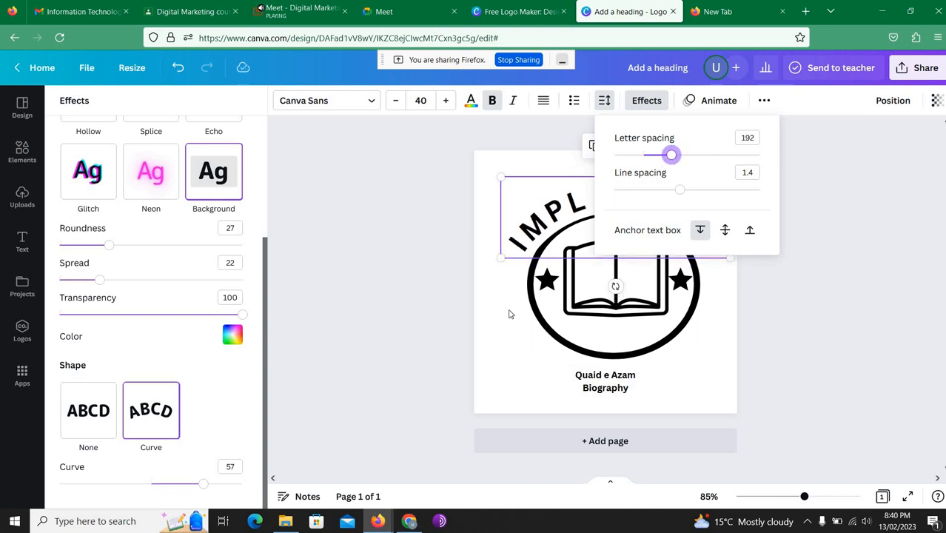
pyautogui.click(566, 231)
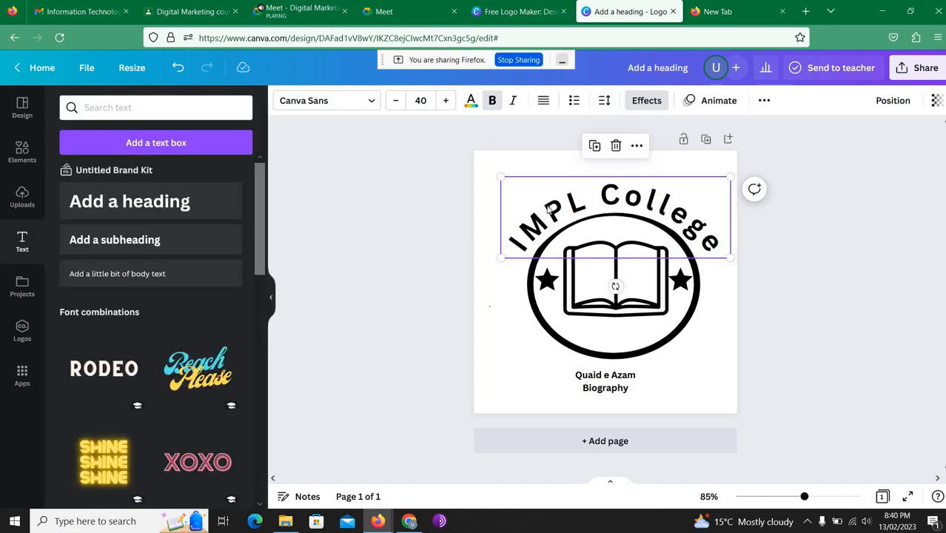
pyautogui.moveTo(549, 200); pyautogui.dragTo(550, 194)
pyautogui.click(522, 270)
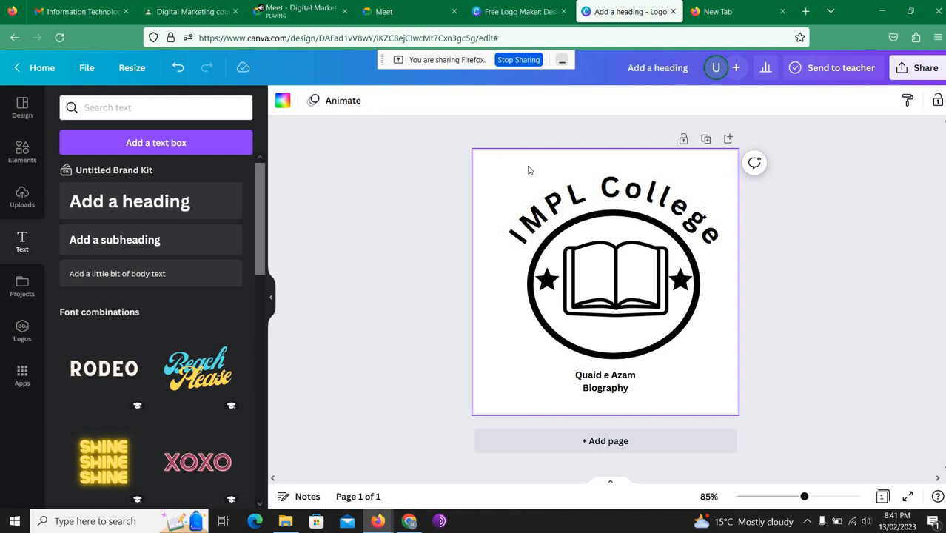
# Step: Review the logo's heading and book, checking the Google Meet call in between and returning to the Canva design
pyautogui.click(506, 206)
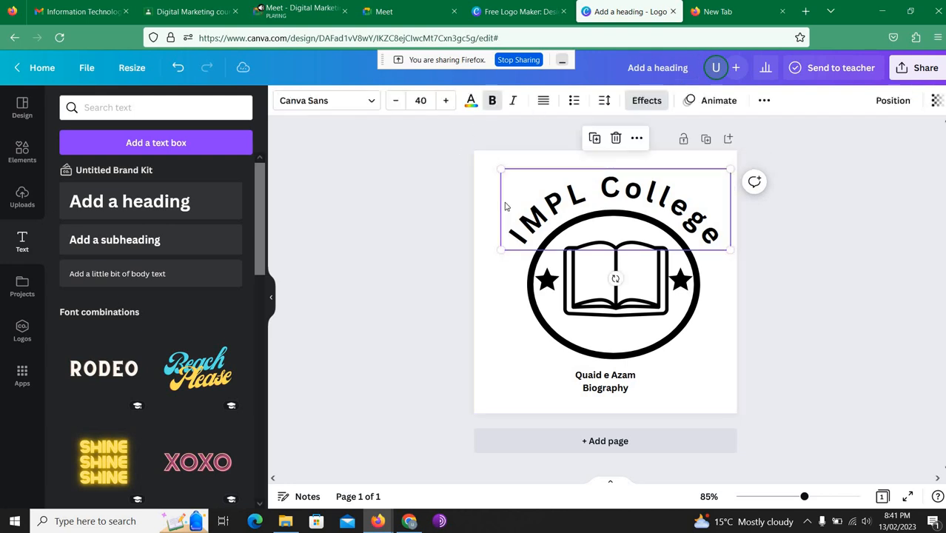
pyautogui.click(296, 10)
pyautogui.click(614, 12)
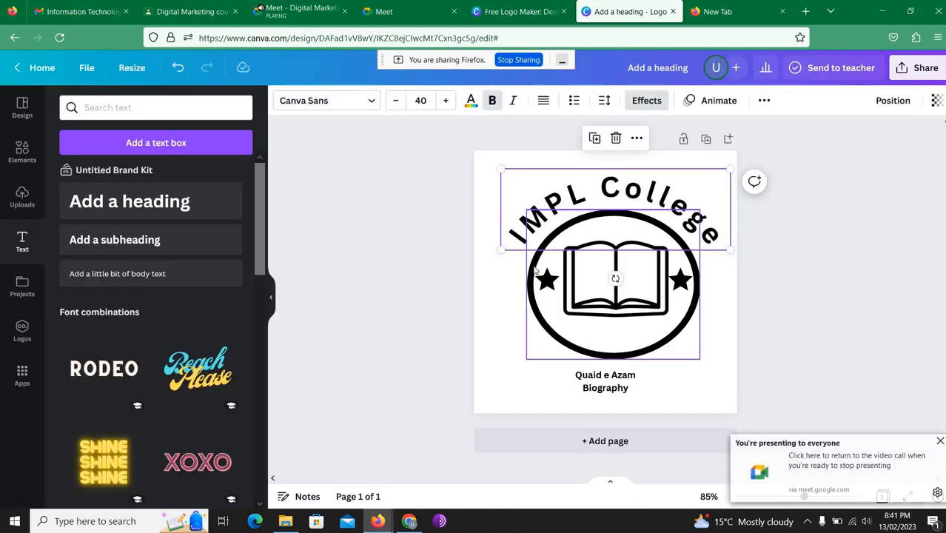
pyautogui.click(484, 324)
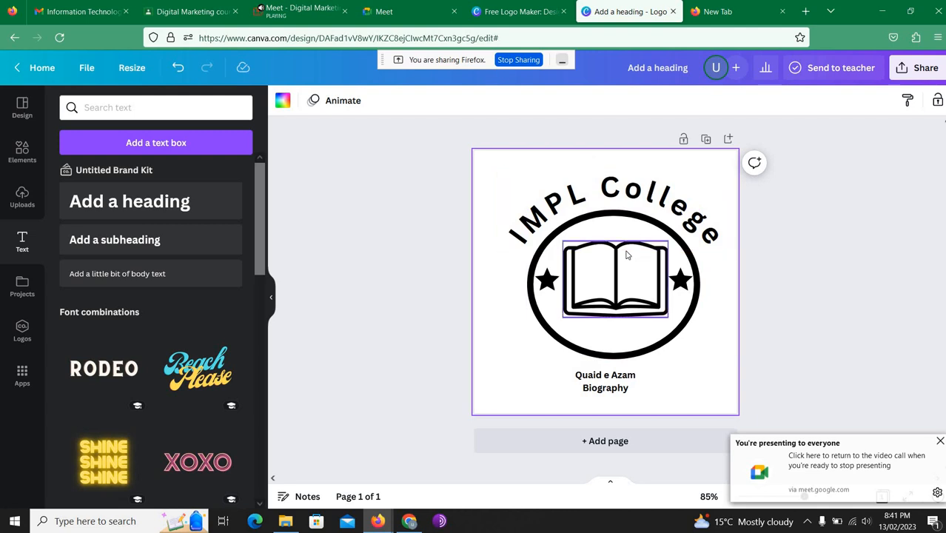
pyautogui.click(582, 212)
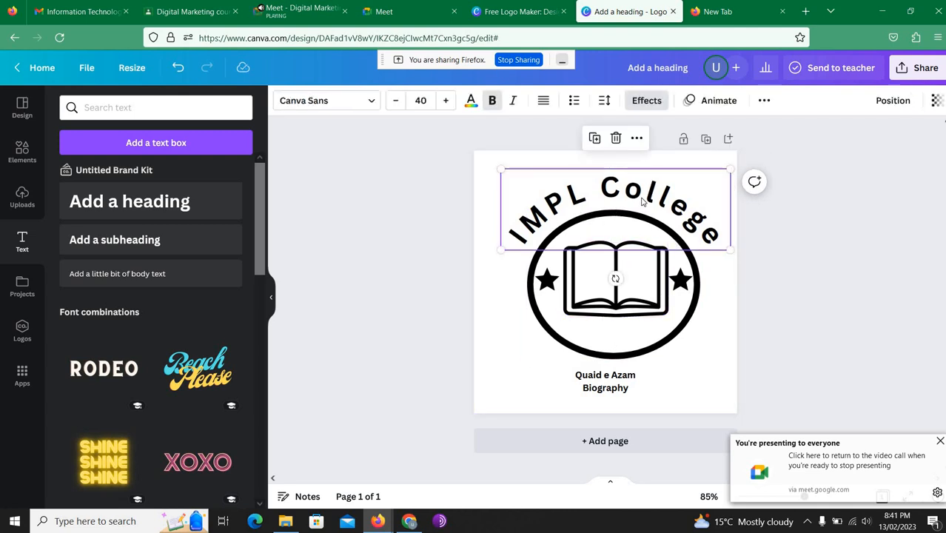
pyautogui.click(601, 275)
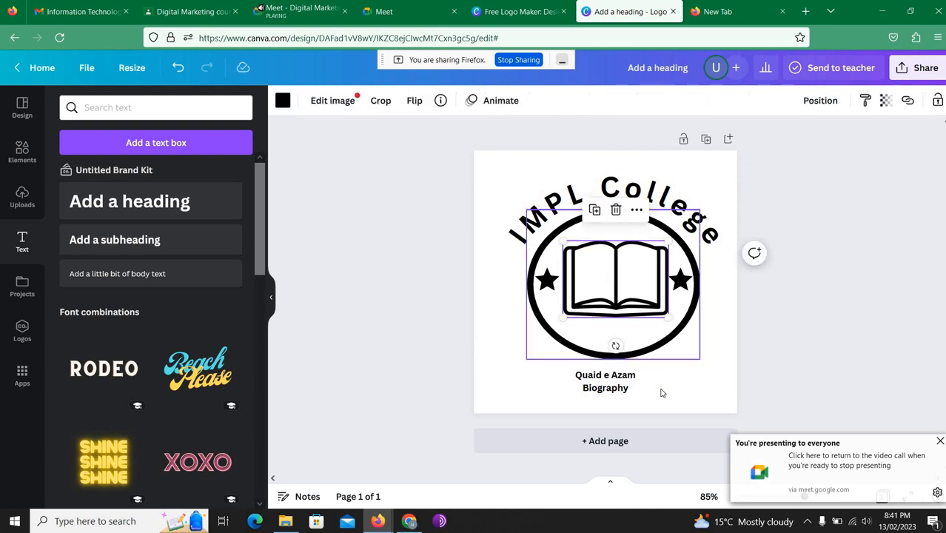
pyautogui.click(549, 311)
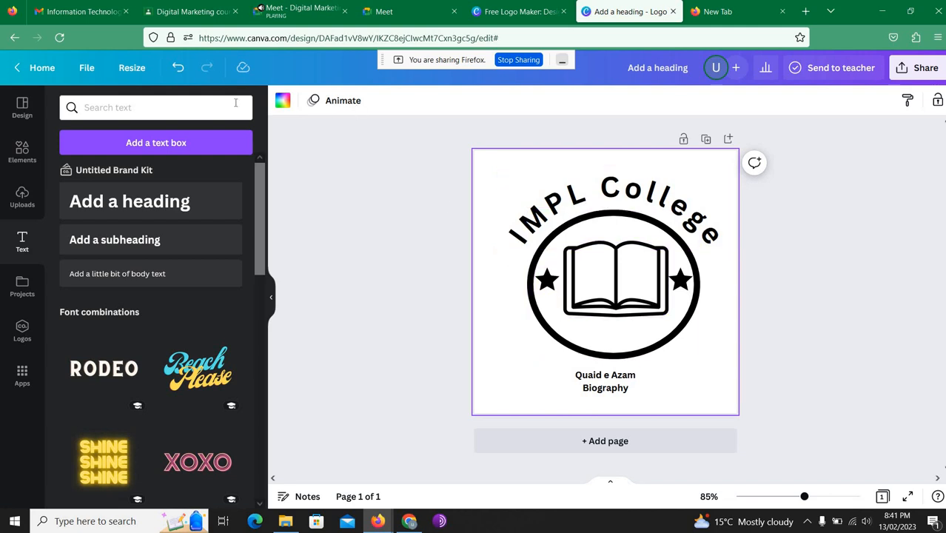
pyautogui.click(314, 13)
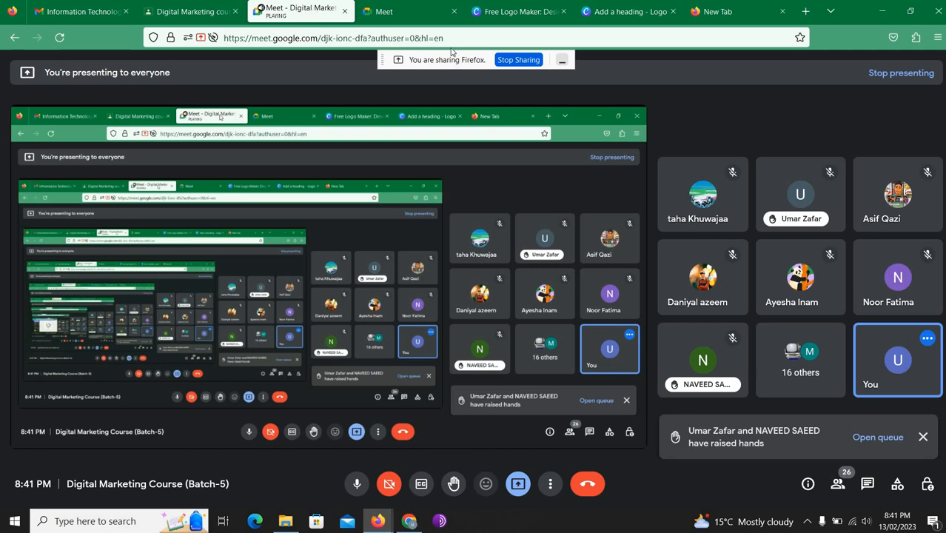
pyautogui.click(627, 20)
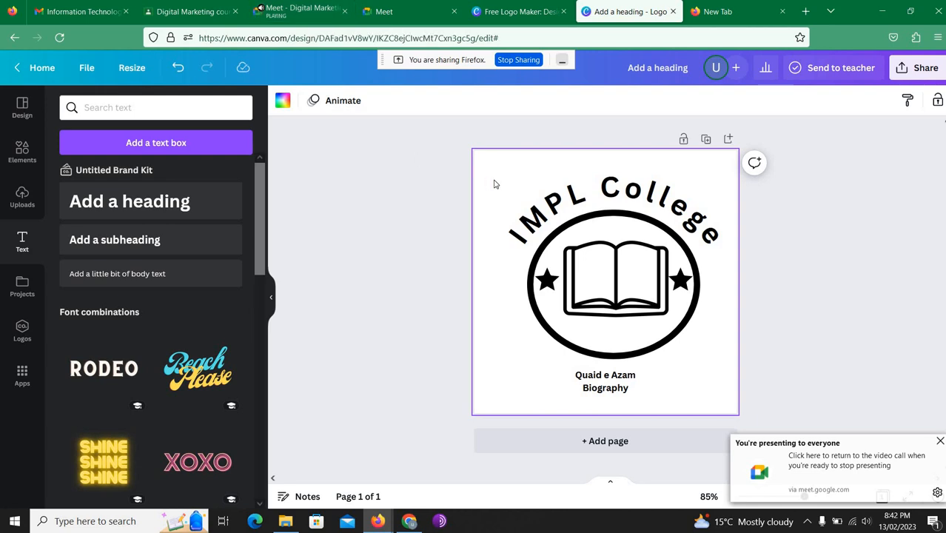
pyautogui.click(299, 13)
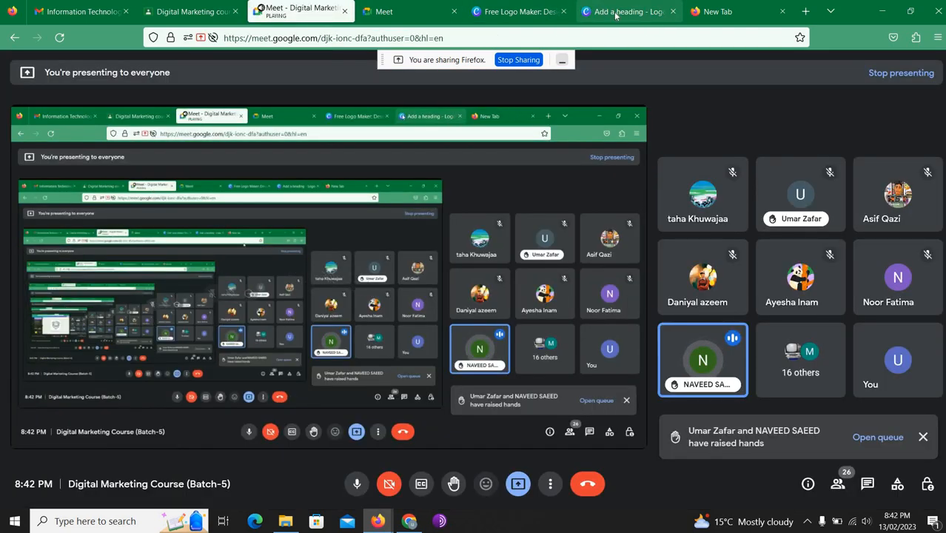
pyautogui.click(615, 13)
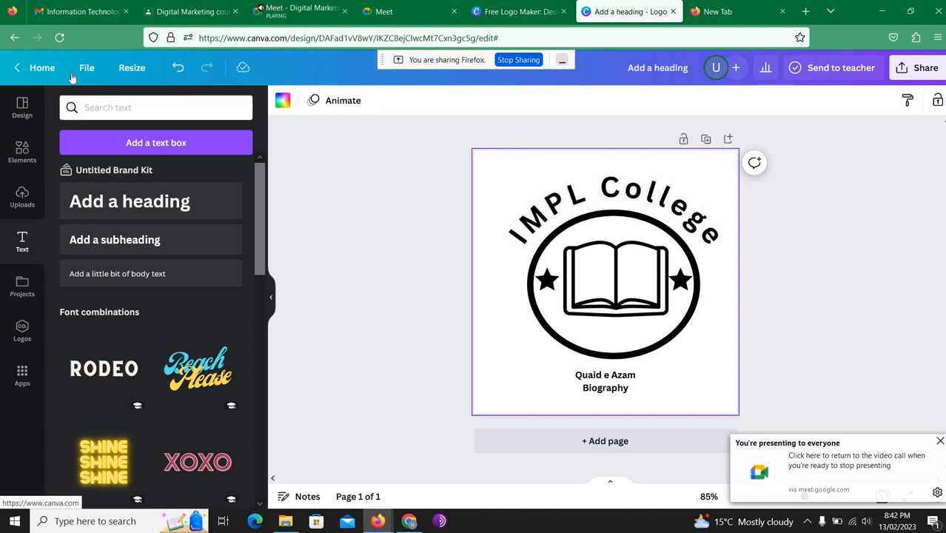
# Step: Go to the Canva home page, open the Logos page and create a new blank logo design
pyautogui.click(46, 74)
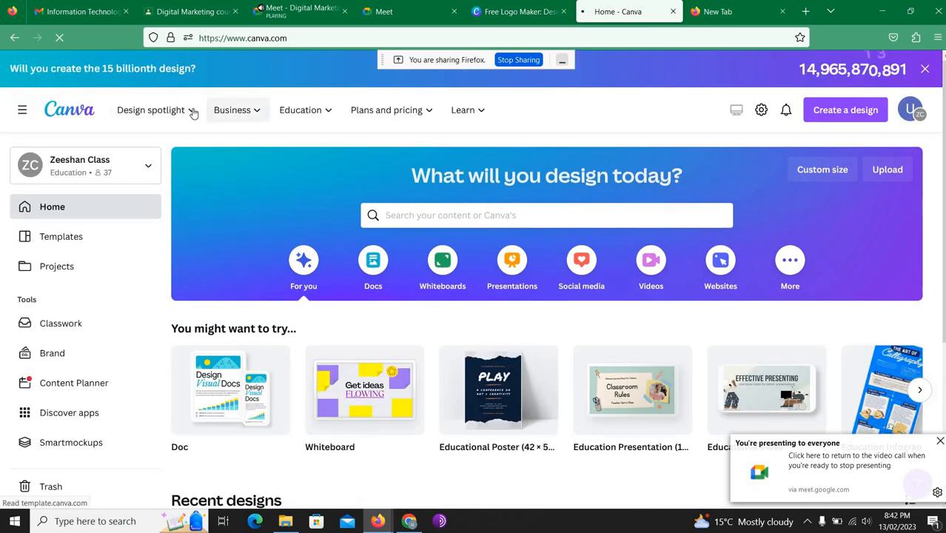
pyautogui.moveTo(182, 112)
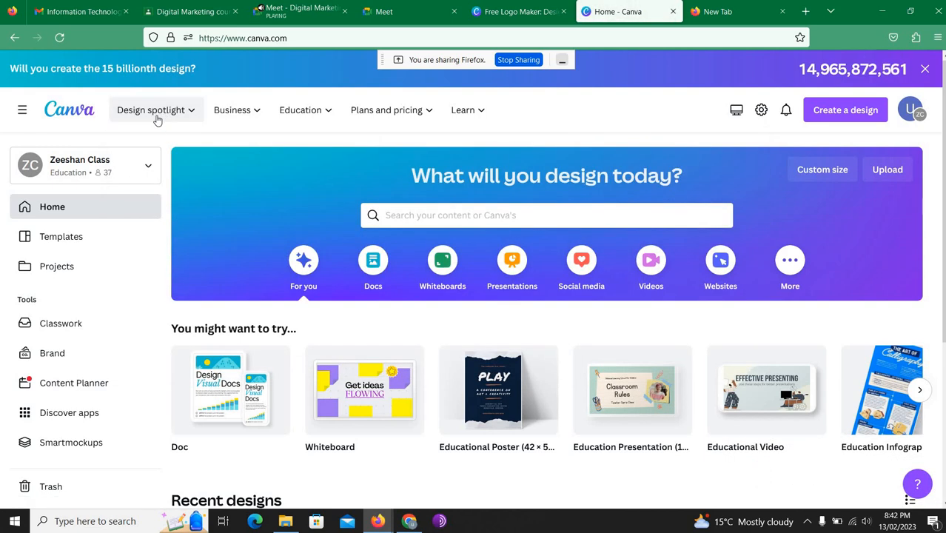
pyautogui.moveTo(155, 117)
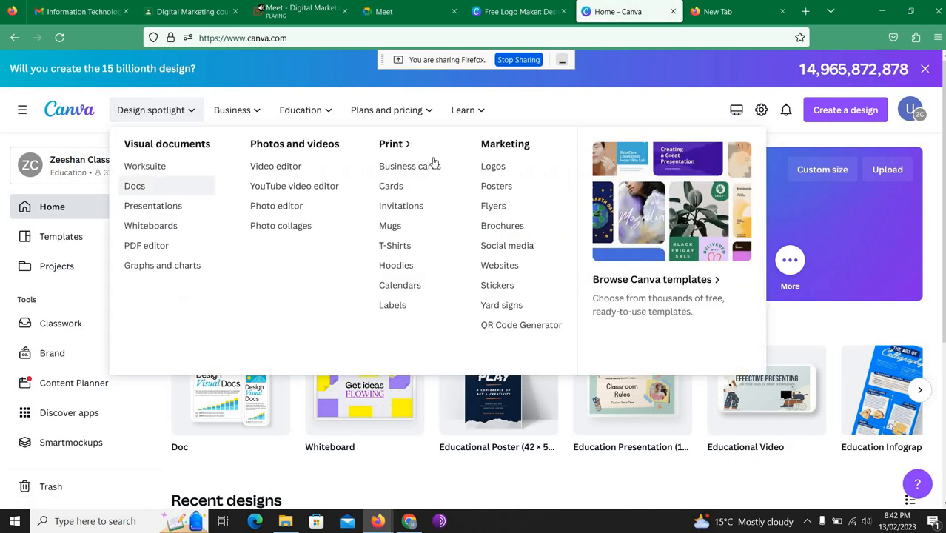
pyautogui.click(489, 164)
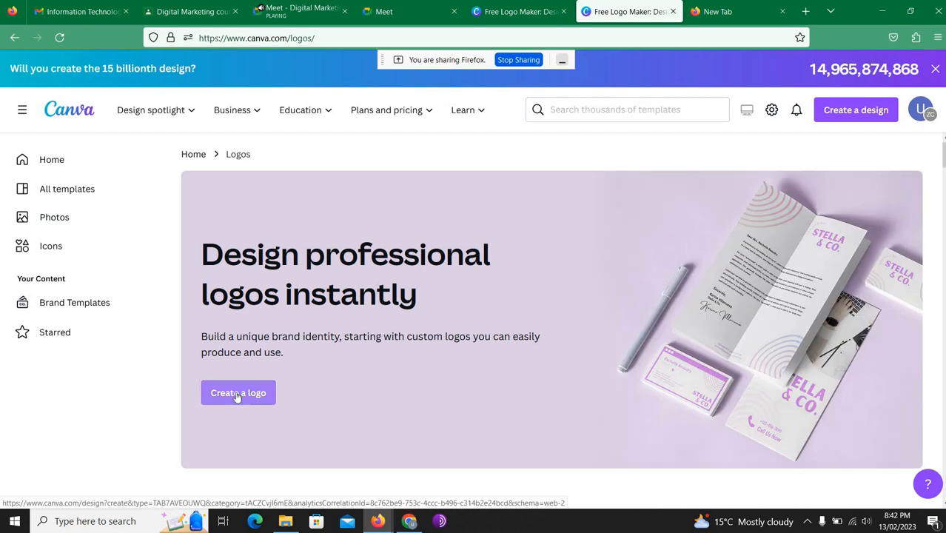
pyautogui.click(237, 397)
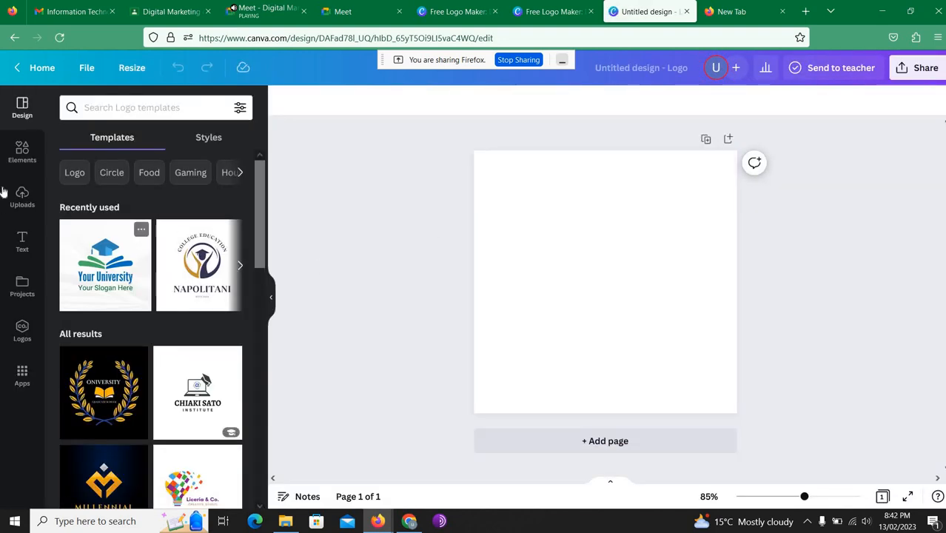
# Step: Check the Google Meet call, return to the blank logo design and add a circle shape from the Circle elements right of the page's centre
pyautogui.click(23, 152)
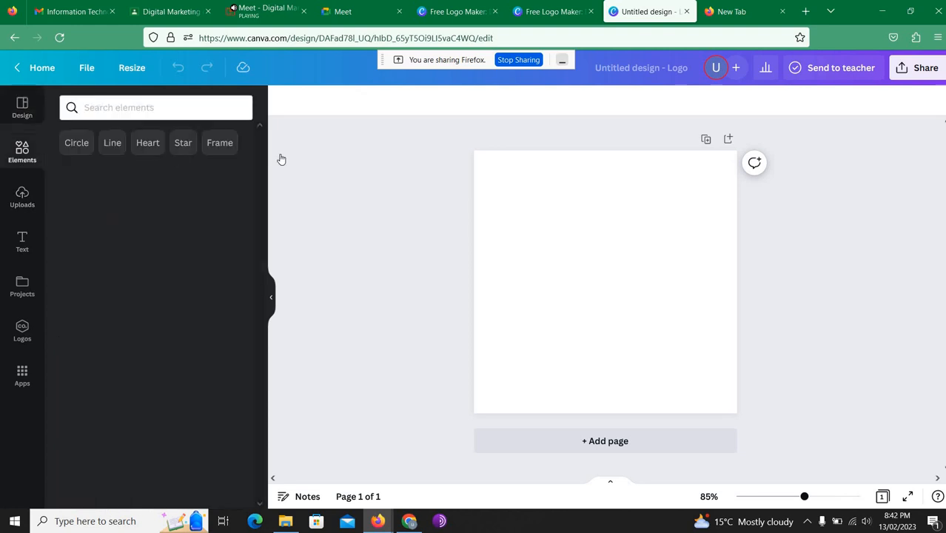
pyautogui.click(271, 15)
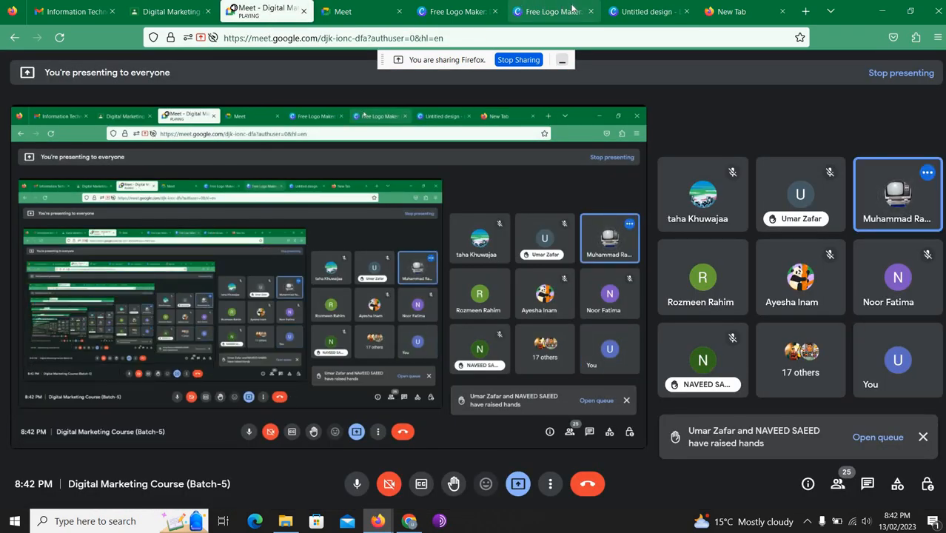
pyautogui.click(631, 12)
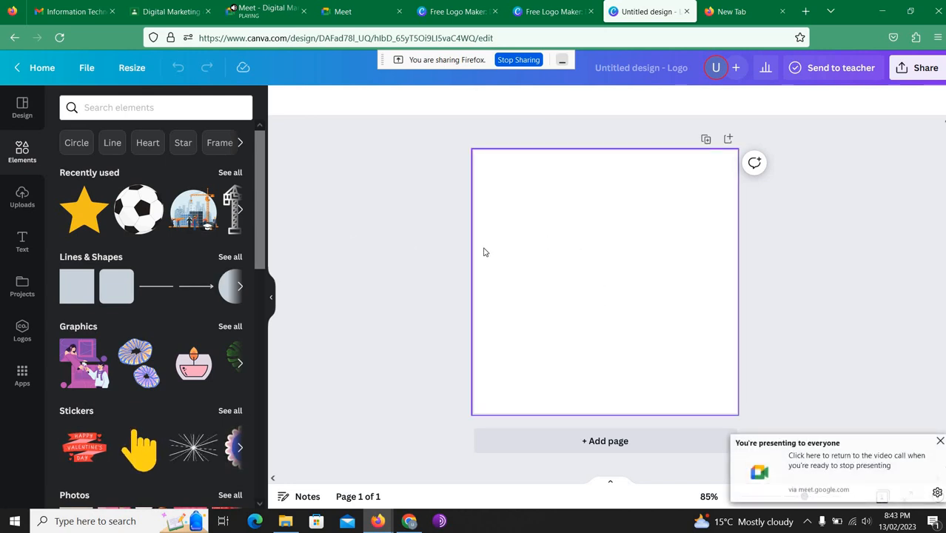
pyautogui.click(76, 142)
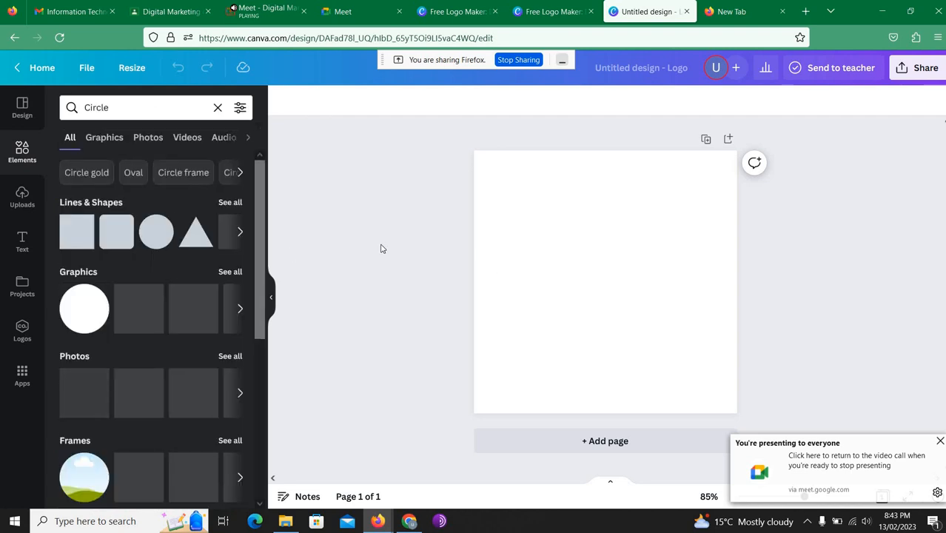
pyautogui.moveTo(156, 231); pyautogui.dragTo(567, 258)
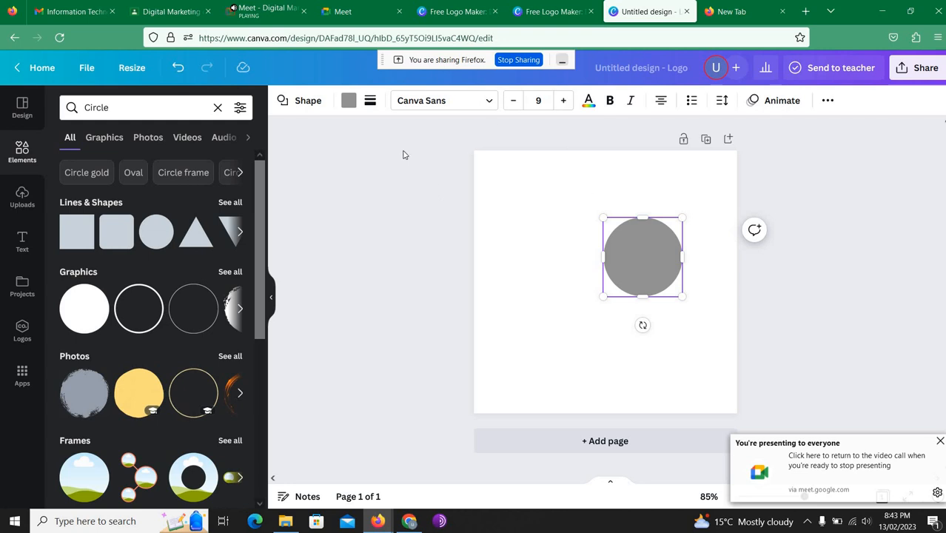
# Step: Give the grey circle a solid border of weight 7 and colour that border white
pyautogui.click(371, 101)
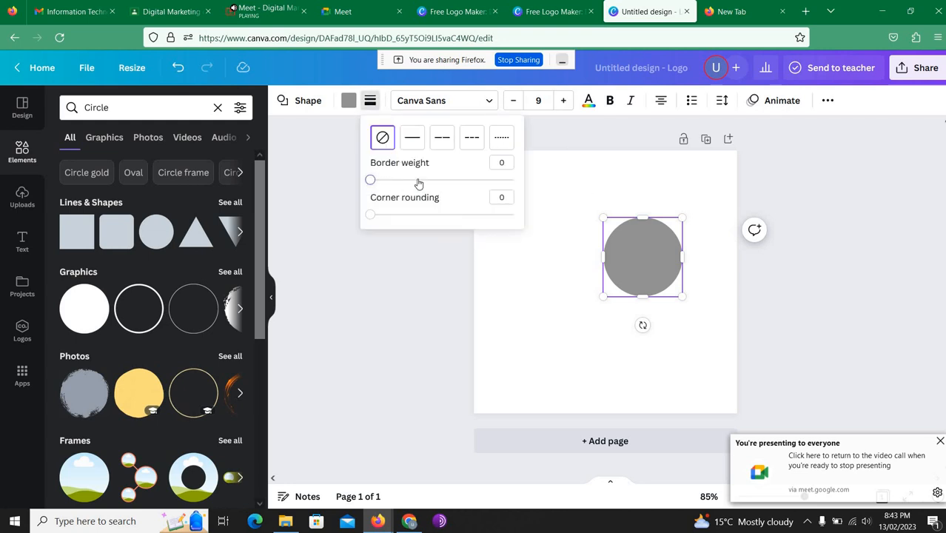
pyautogui.moveTo(418, 184); pyautogui.dragTo(380, 181)
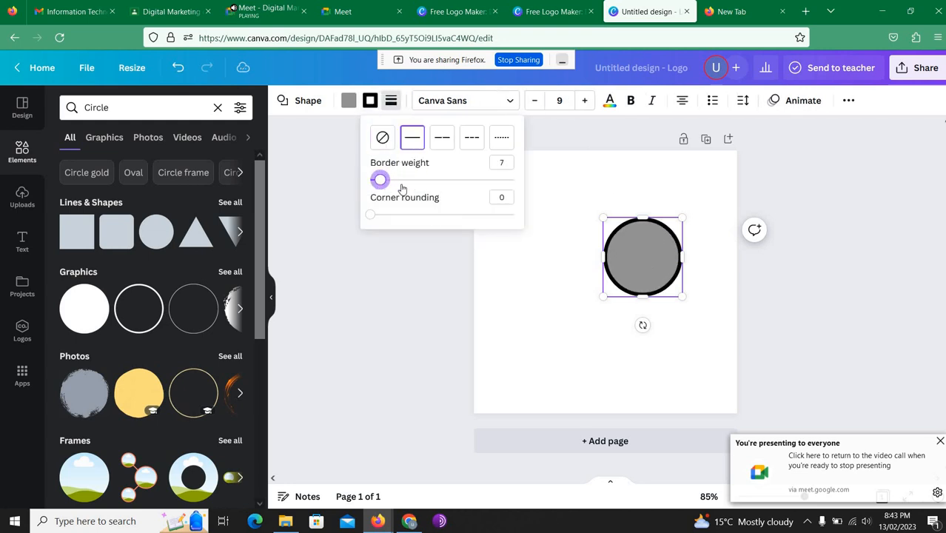
pyautogui.click(557, 286)
pyautogui.click(658, 247)
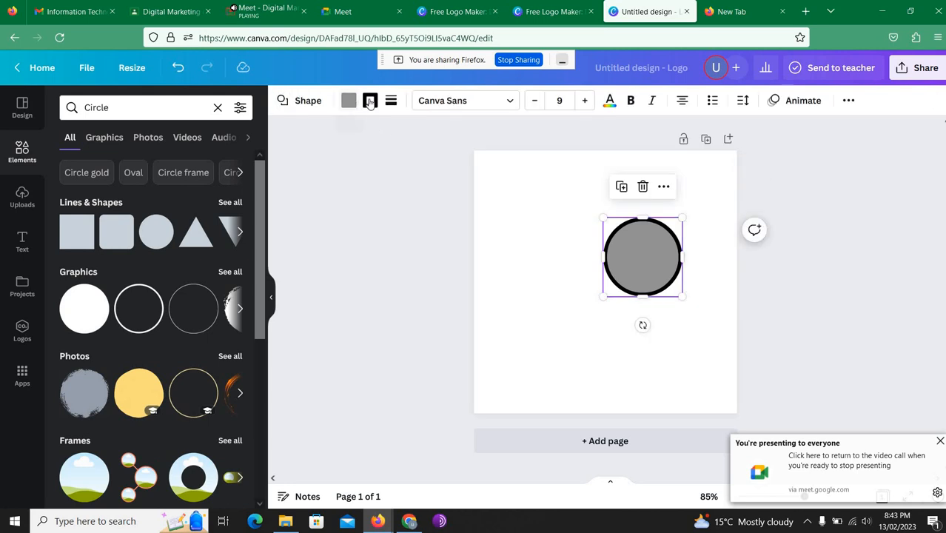
pyautogui.click(371, 101)
pyautogui.click(171, 164)
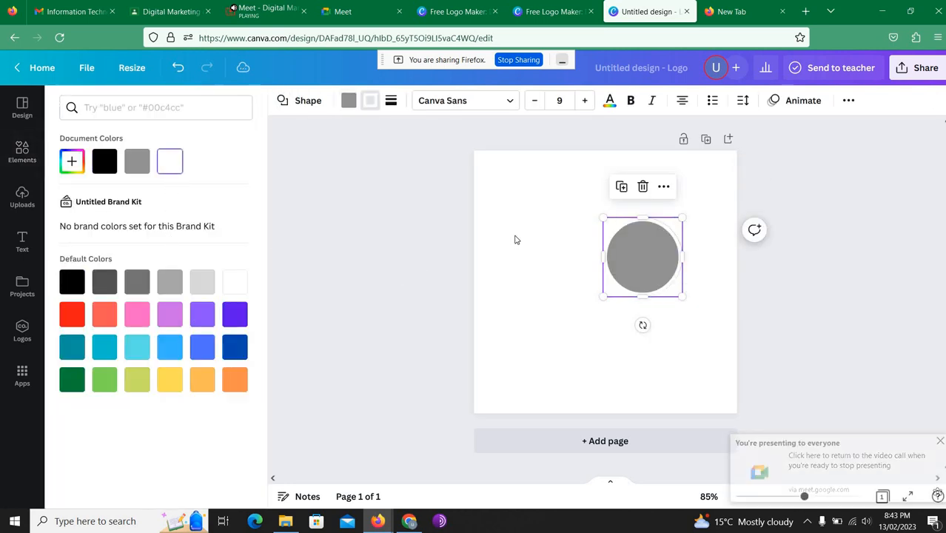
# Step: Fill the circle with white, then check the Canva Logos page and return to the design
pyautogui.click(630, 245)
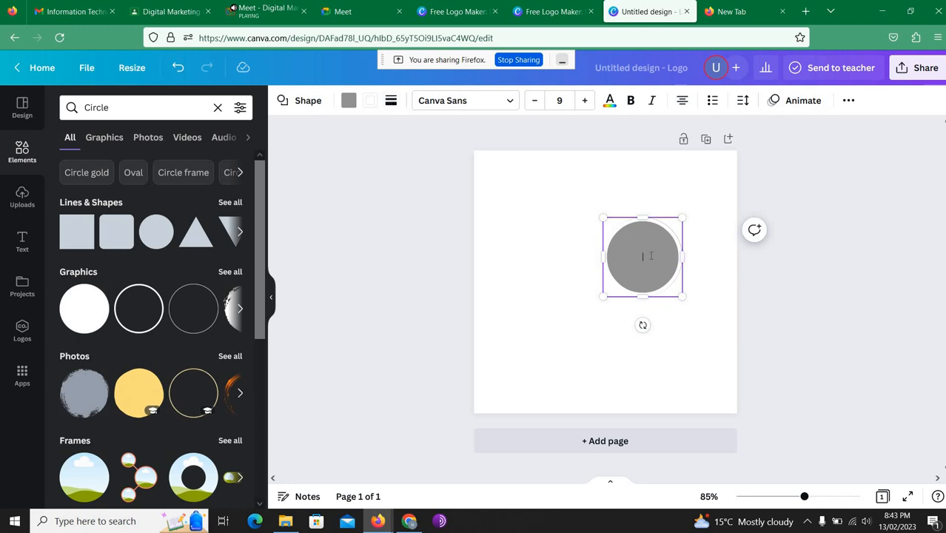
pyautogui.press('Escape')
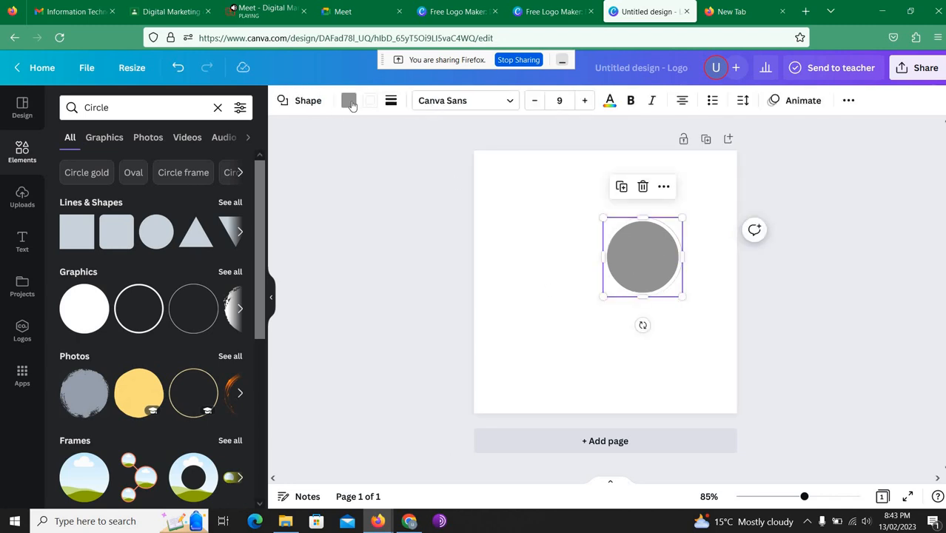
pyautogui.click(349, 102)
pyautogui.click(202, 163)
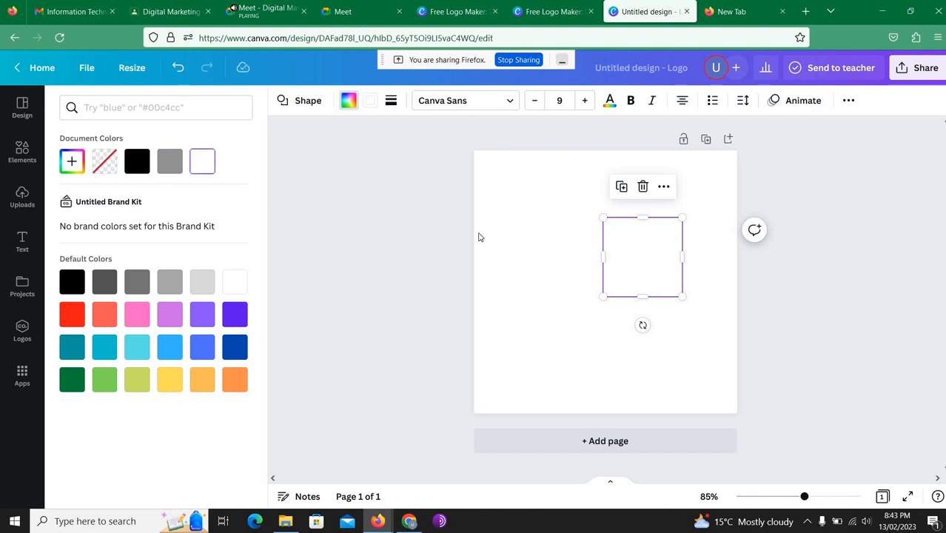
pyautogui.click(554, 11)
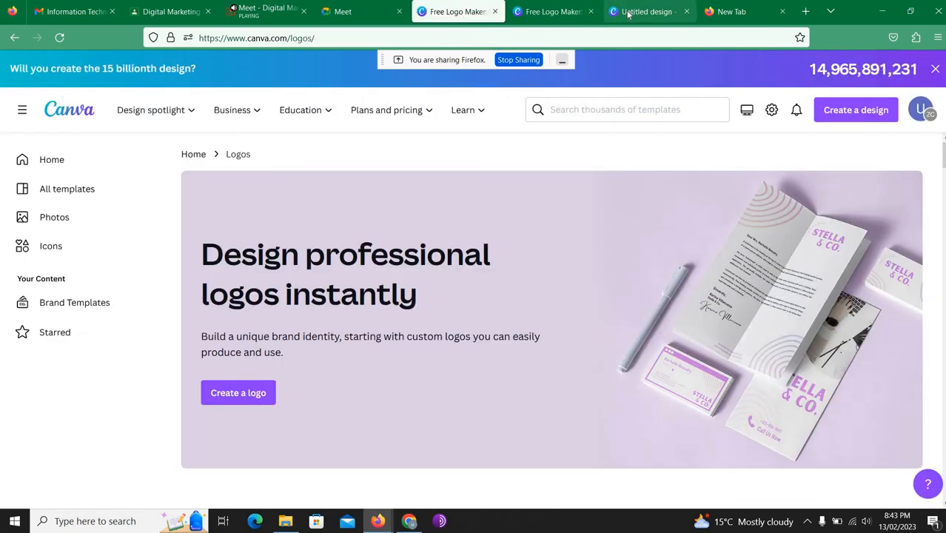
pyautogui.click(642, 12)
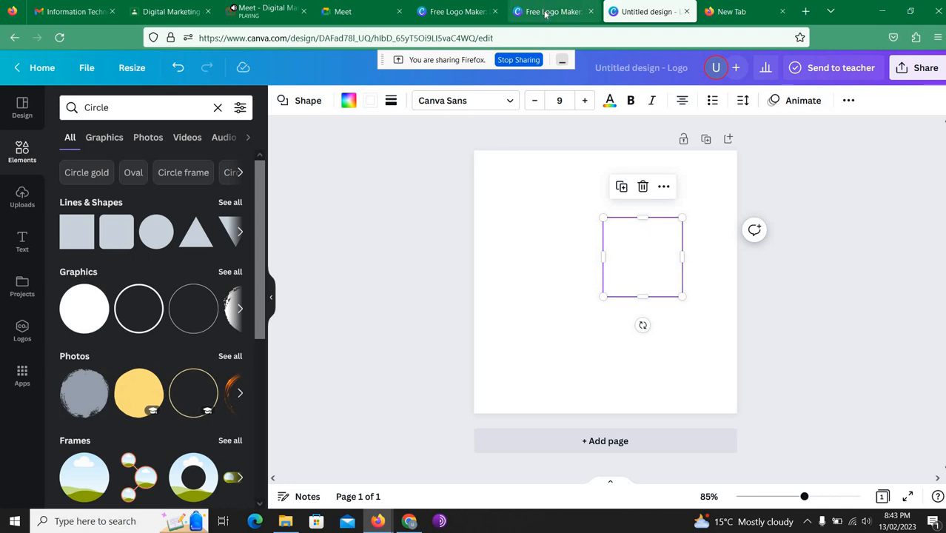
# Step: Add another circle at the page's centre with a solid black border of weight 7 and a white fill
pyautogui.click(156, 232)
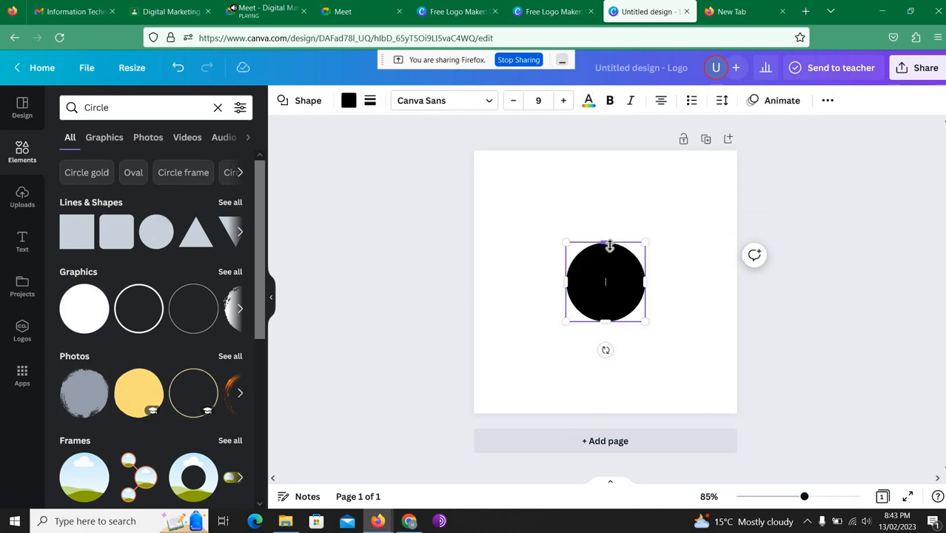
pyautogui.click(370, 100)
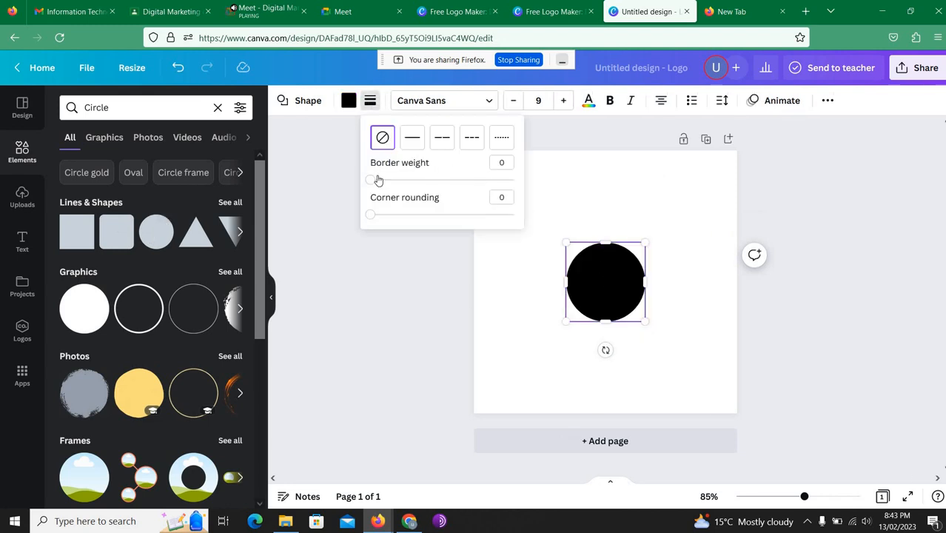
pyautogui.click(378, 181)
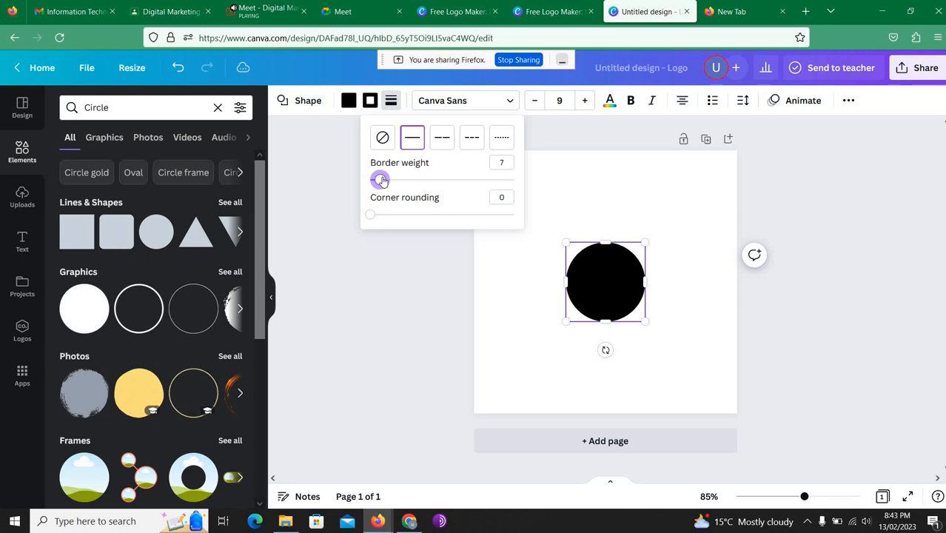
pyautogui.click(350, 101)
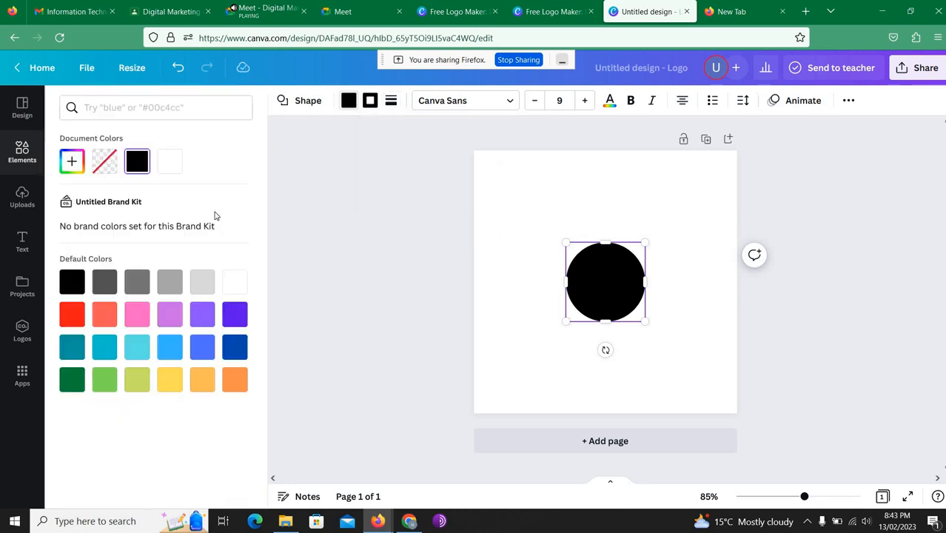
pyautogui.click(168, 163)
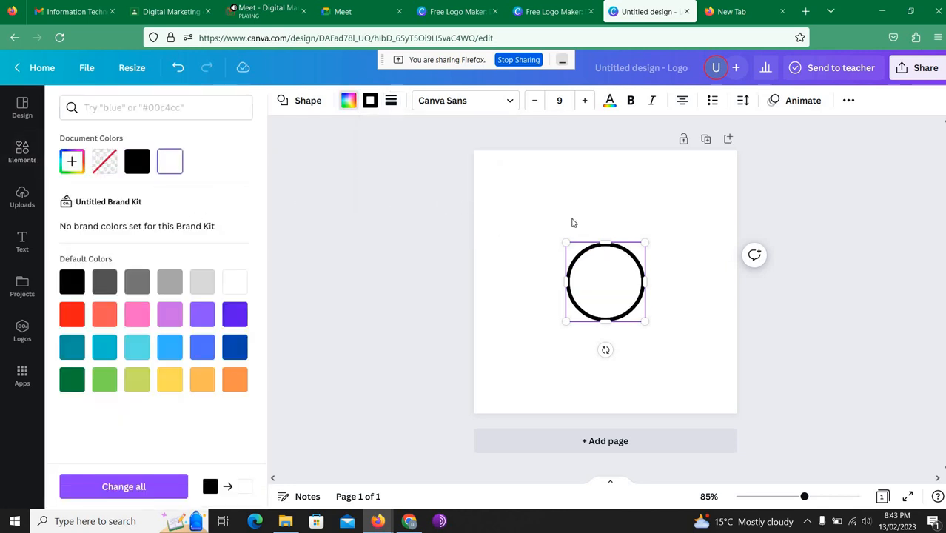
pyautogui.click(580, 249)
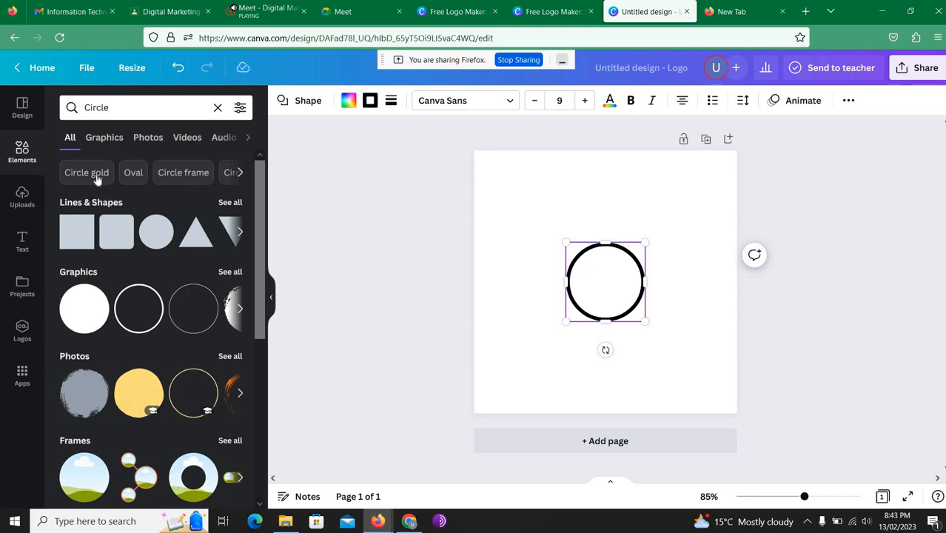
# Step: Add a heading above the circle and bend it with the Curve effect at 51
pyautogui.click(22, 240)
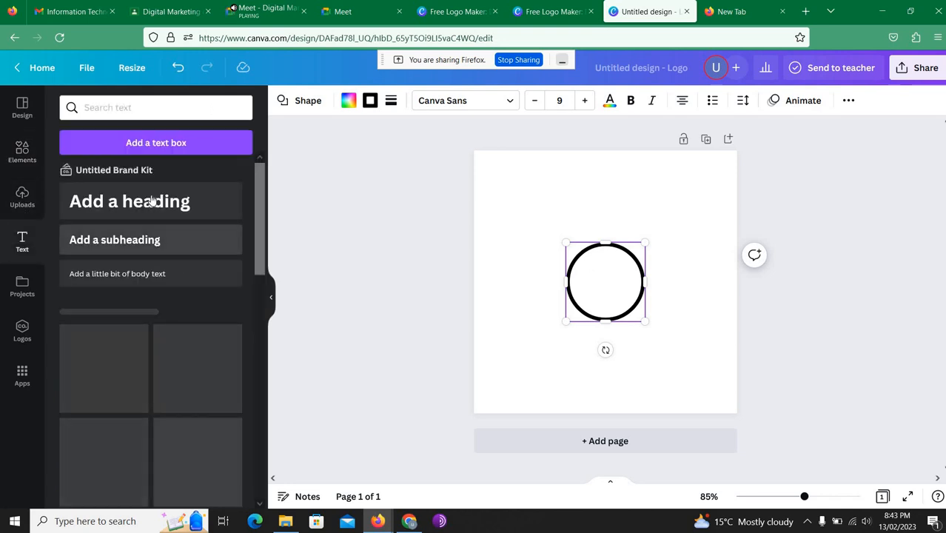
pyautogui.moveTo(151, 201); pyautogui.dragTo(588, 212)
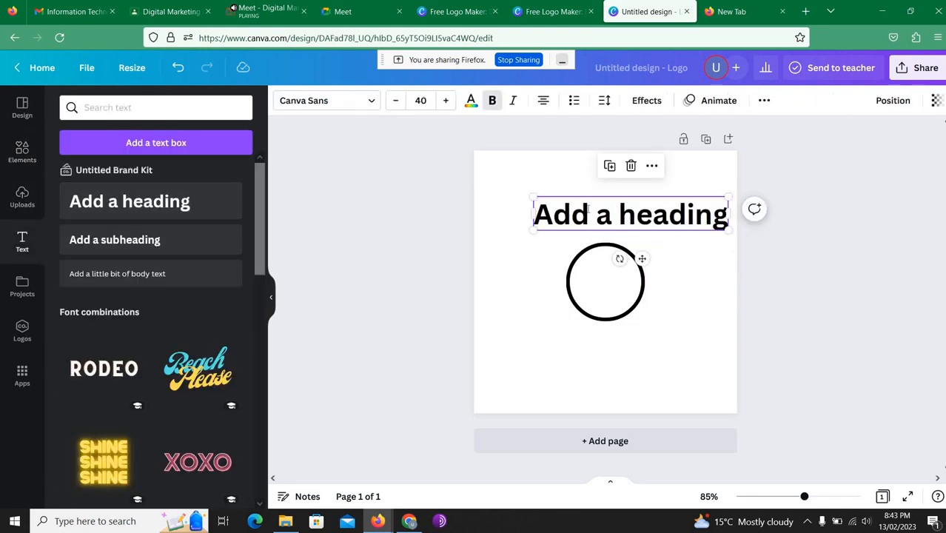
pyautogui.doubleClick(589, 213)
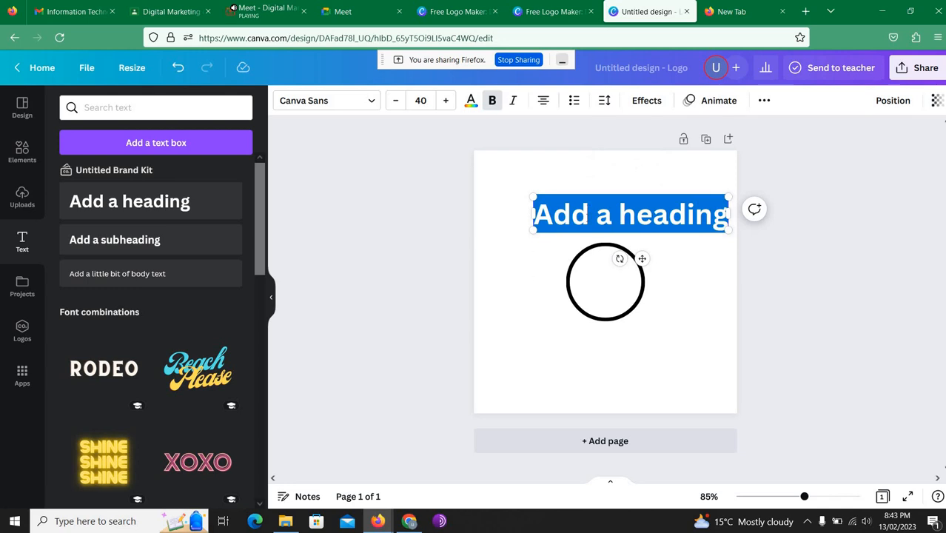
pyautogui.click(636, 101)
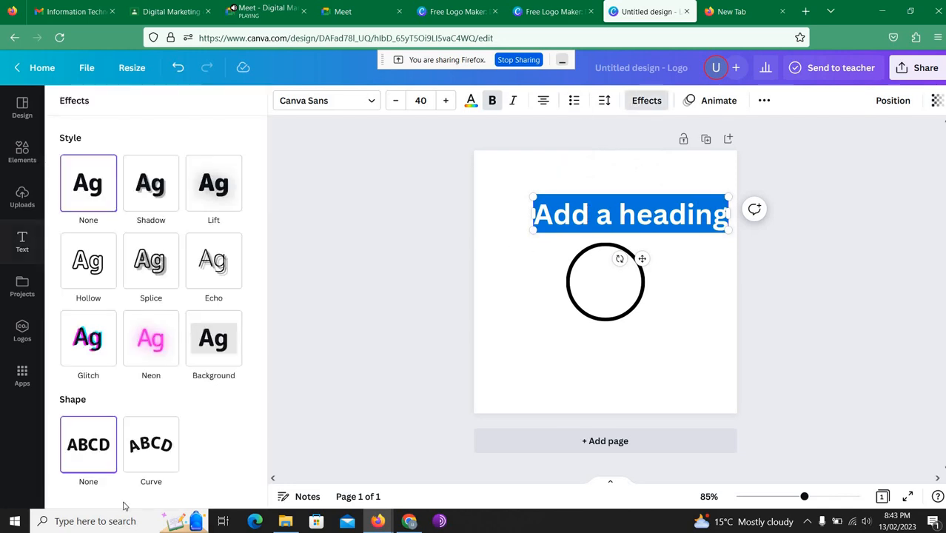
pyautogui.click(165, 448)
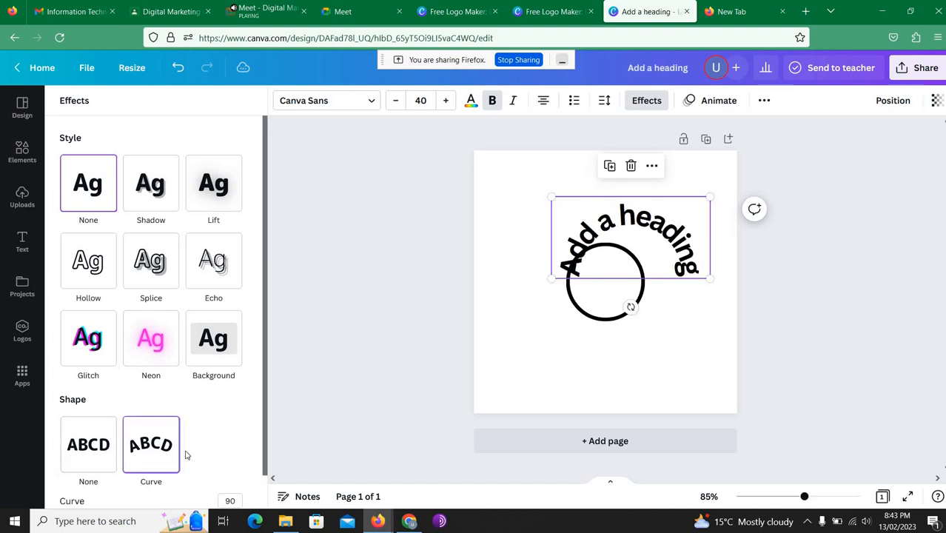
pyautogui.scroll(-1, 200, 452)
pyautogui.moveTo(231, 485); pyautogui.dragTo(198, 484)
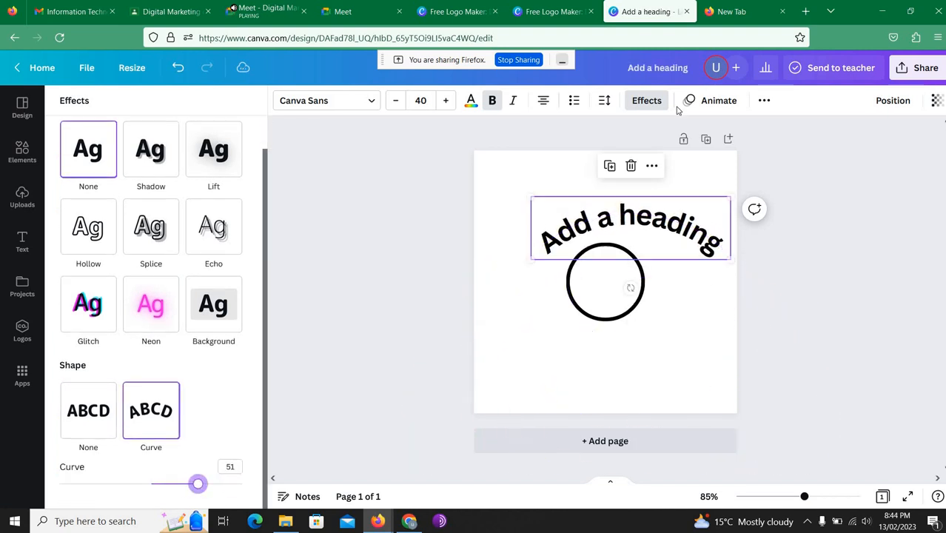
# Step: Set the curved heading's letter spacing to 95
pyautogui.click(603, 102)
pyautogui.moveTo(647, 158)
pyautogui.mouseDown()
pyautogui.moveTo(669, 154)
pyautogui.moveTo(644, 154)
pyautogui.moveTo(657, 155)
pyautogui.mouseUp()
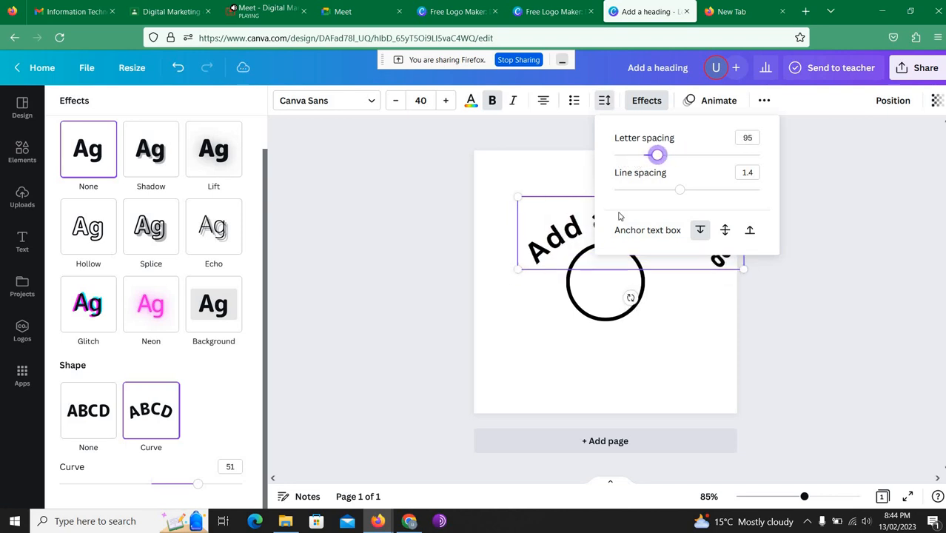
pyautogui.click(592, 272)
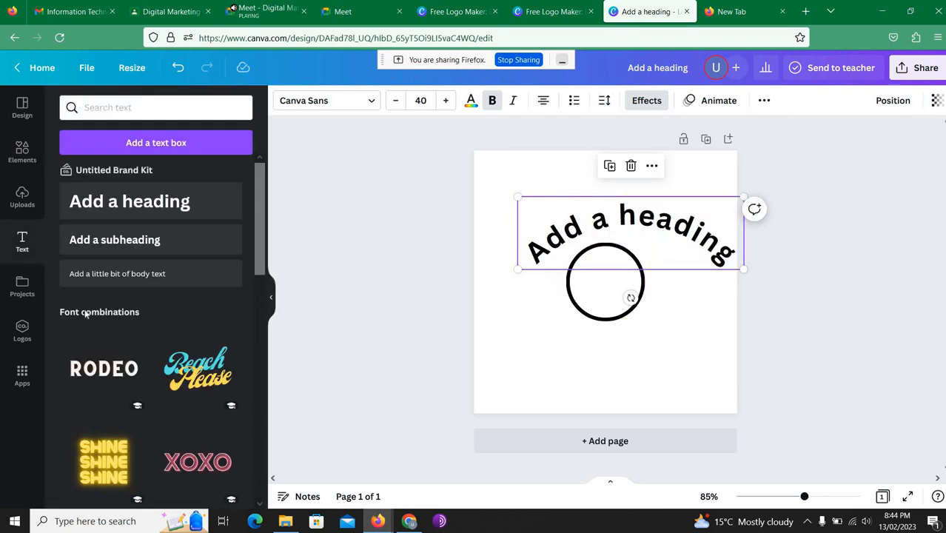
# Step: Search the elements for "book" and place the outlined open book, scaled down, in the middle of the circle
pyautogui.click(22, 151)
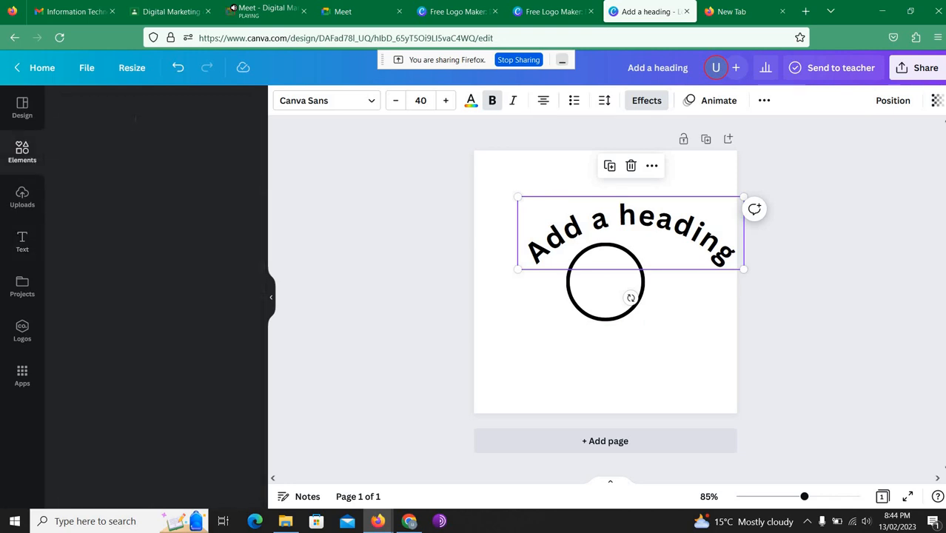
pyautogui.click(134, 111)
pyautogui.doubleClick(129, 104)
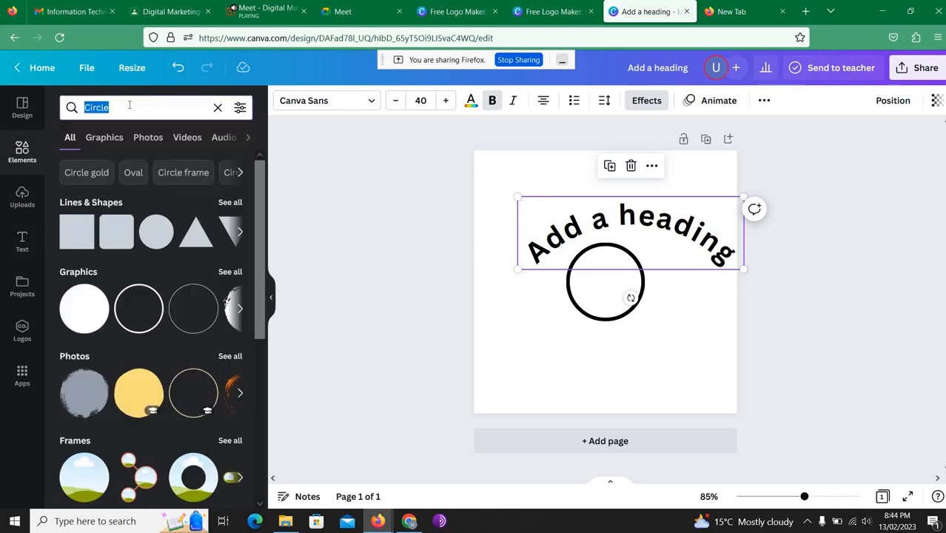
pyautogui.write('book')
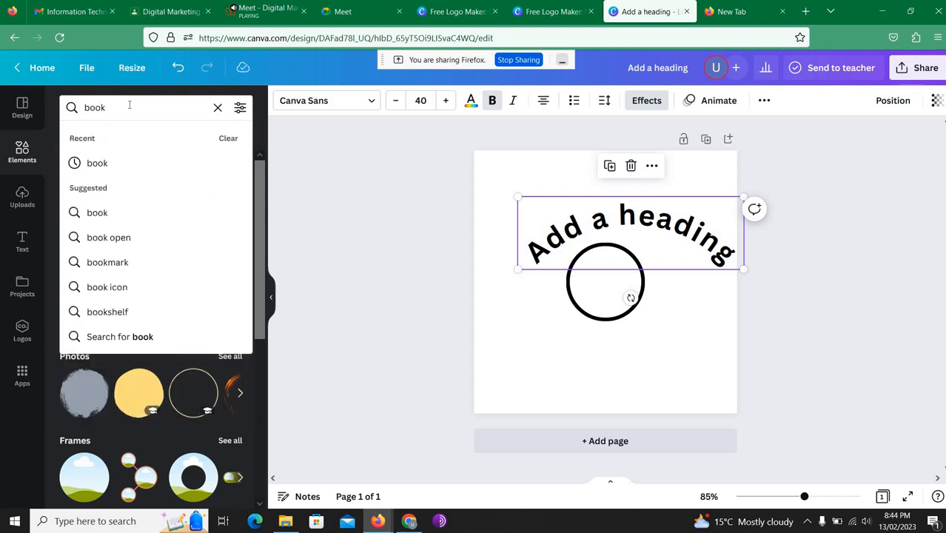
pyautogui.press('Return')
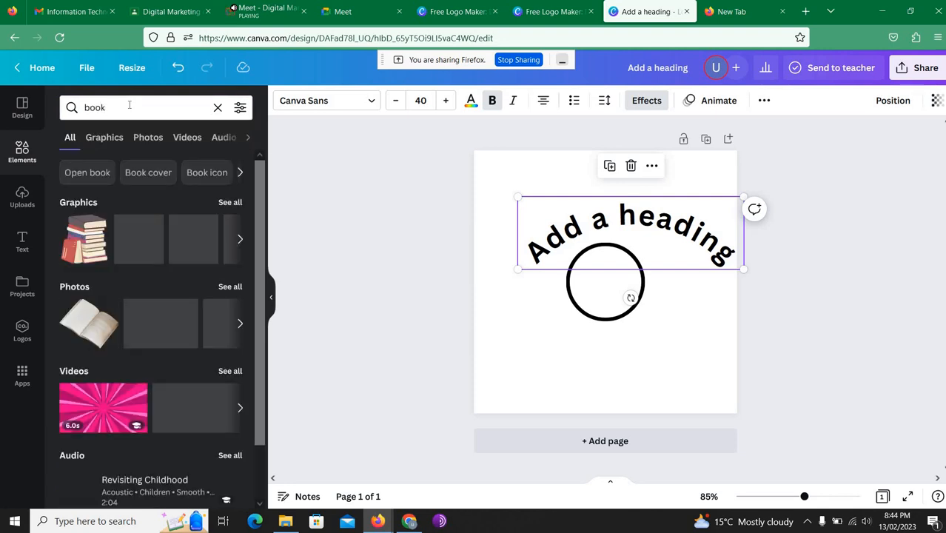
pyautogui.moveTo(138, 239); pyautogui.dragTo(602, 263)
pyautogui.moveTo(684, 316); pyautogui.dragTo(613, 298)
pyautogui.moveTo(609, 261); pyautogui.dragTo(613, 284)
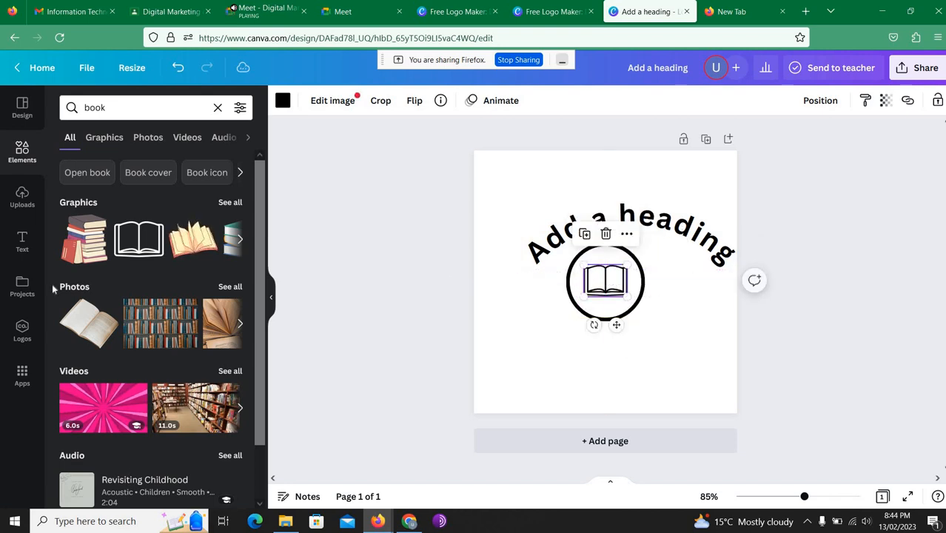
# Step: Search the elements for "star" and place a small black star on the circle's left edge, beside the book
pyautogui.click(125, 107)
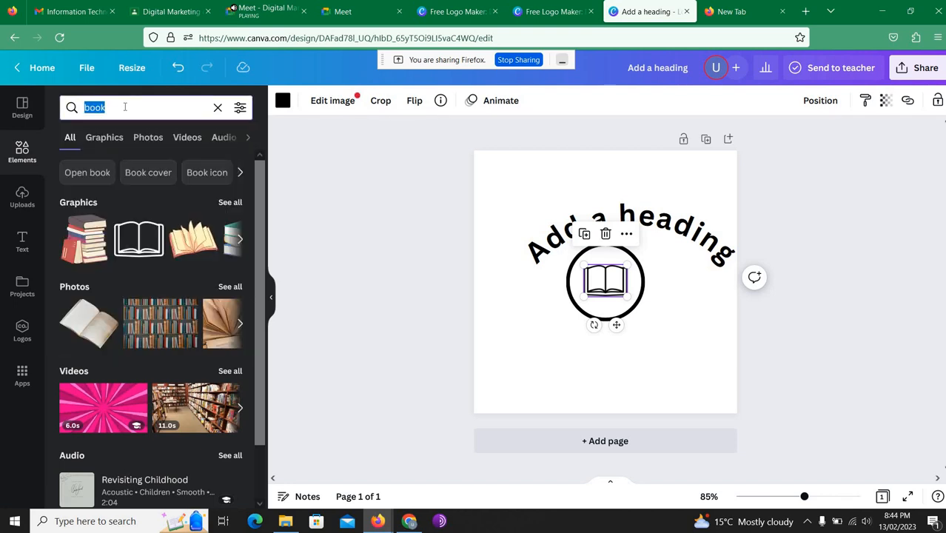
pyautogui.write('star')
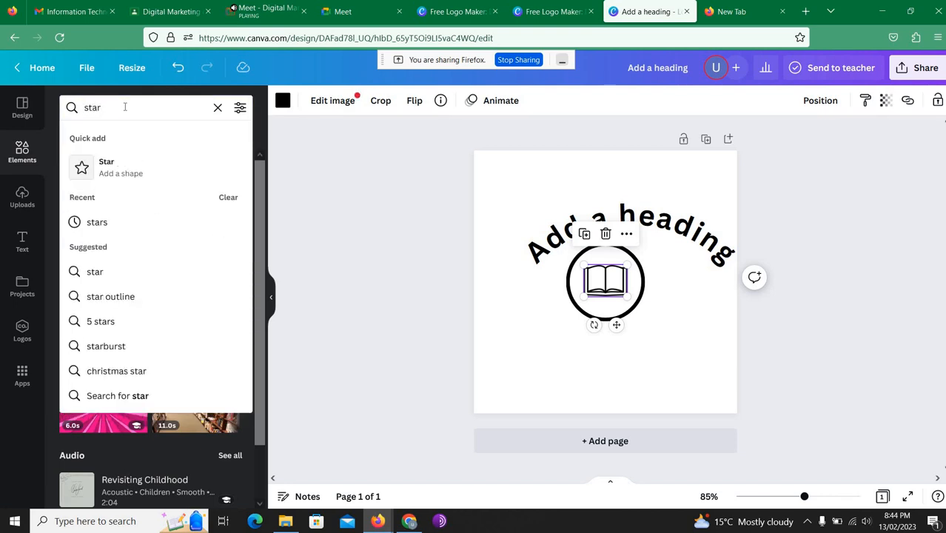
pyautogui.press('Return')
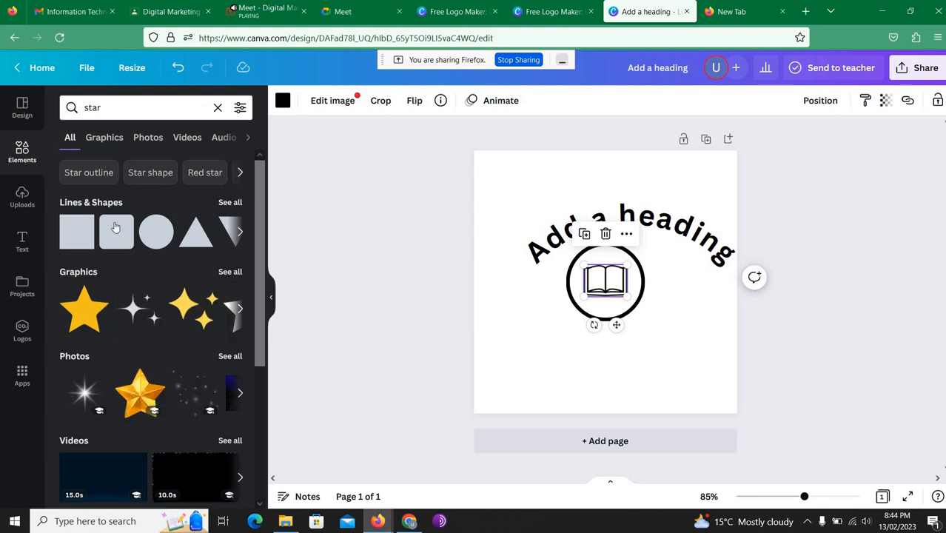
pyautogui.moveTo(75, 315); pyautogui.dragTo(610, 296)
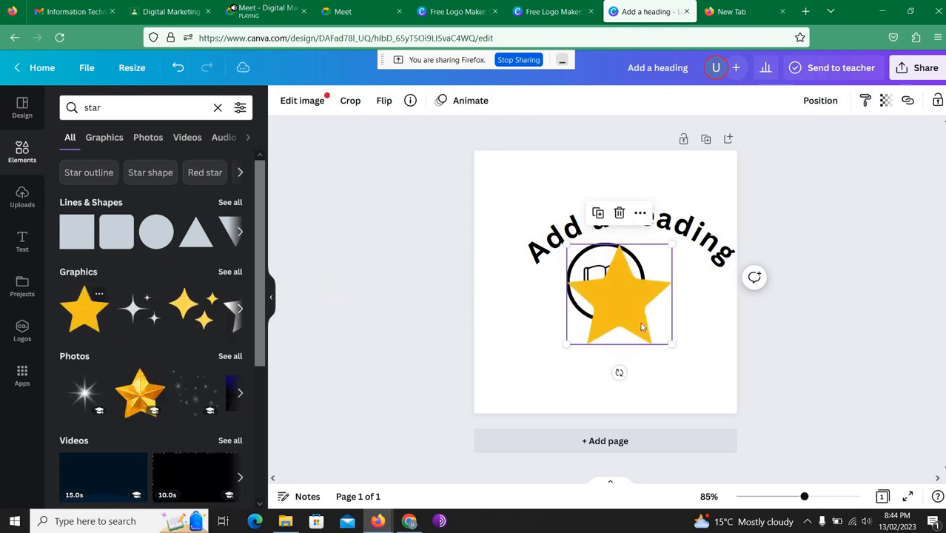
pyautogui.moveTo(672, 348); pyautogui.dragTo(577, 280)
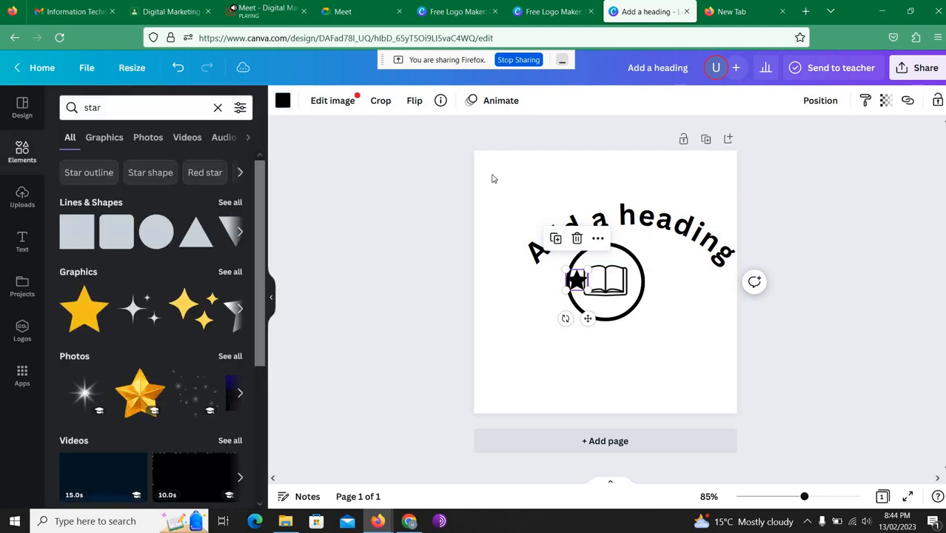
# Step: Switch to the Google Meet call to check on the participants
pyautogui.click(551, 11)
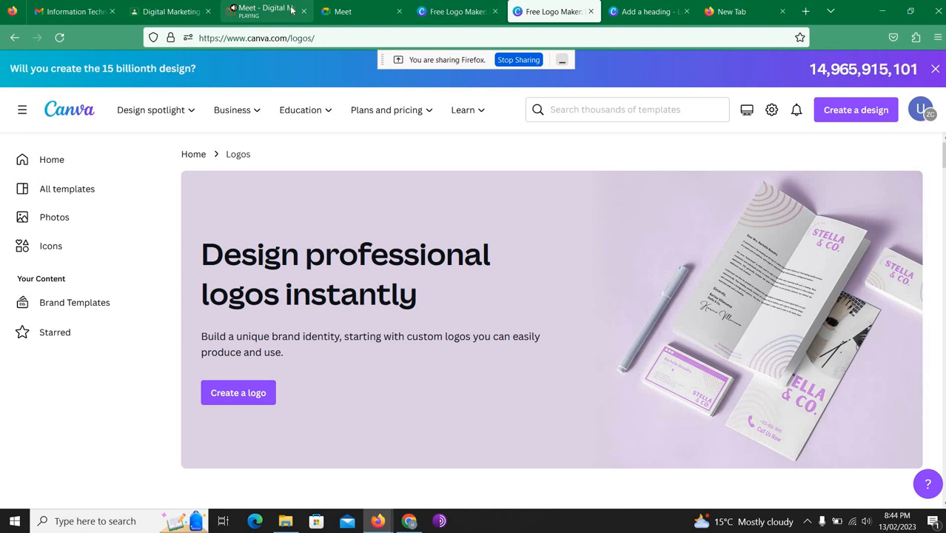
pyautogui.click(265, 10)
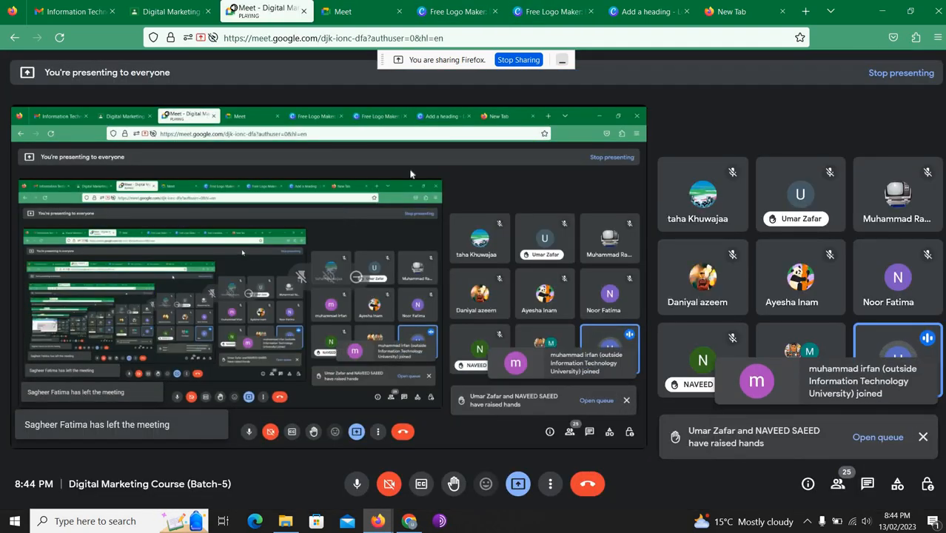